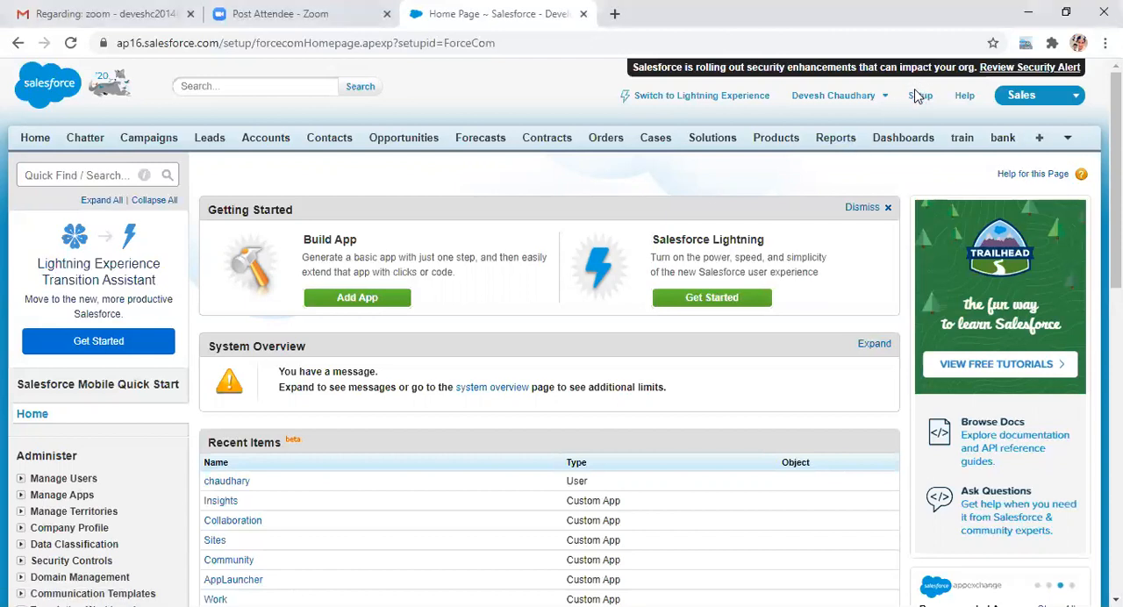
Step: Go to Setup, search for "permis" and open the Permission Sets page under Manage Users
left_click(917, 99)
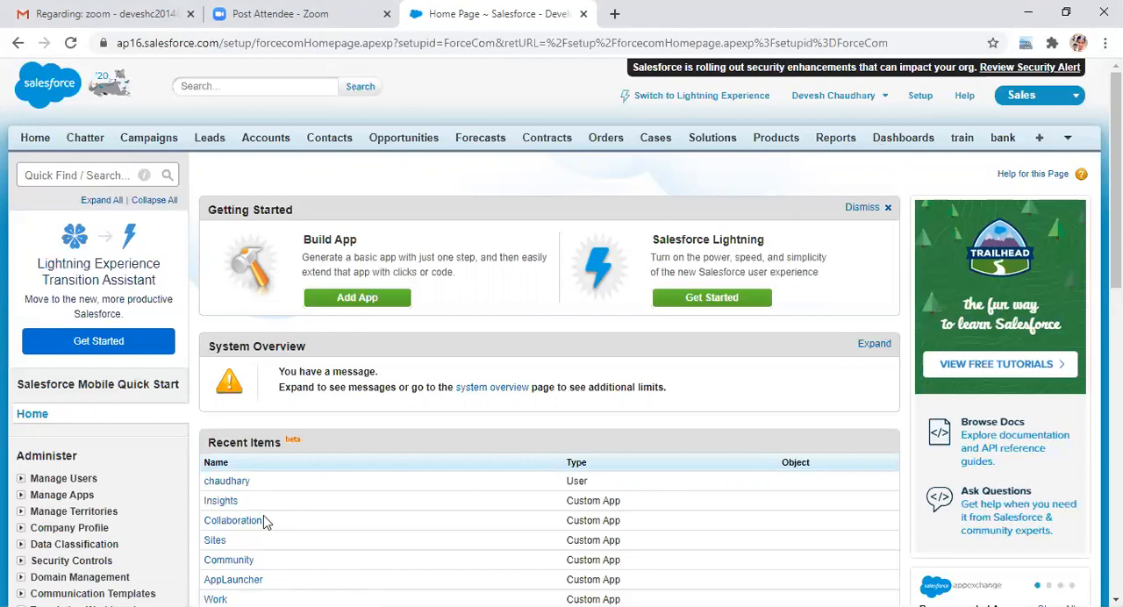
left_click(45, 174)
type("p")
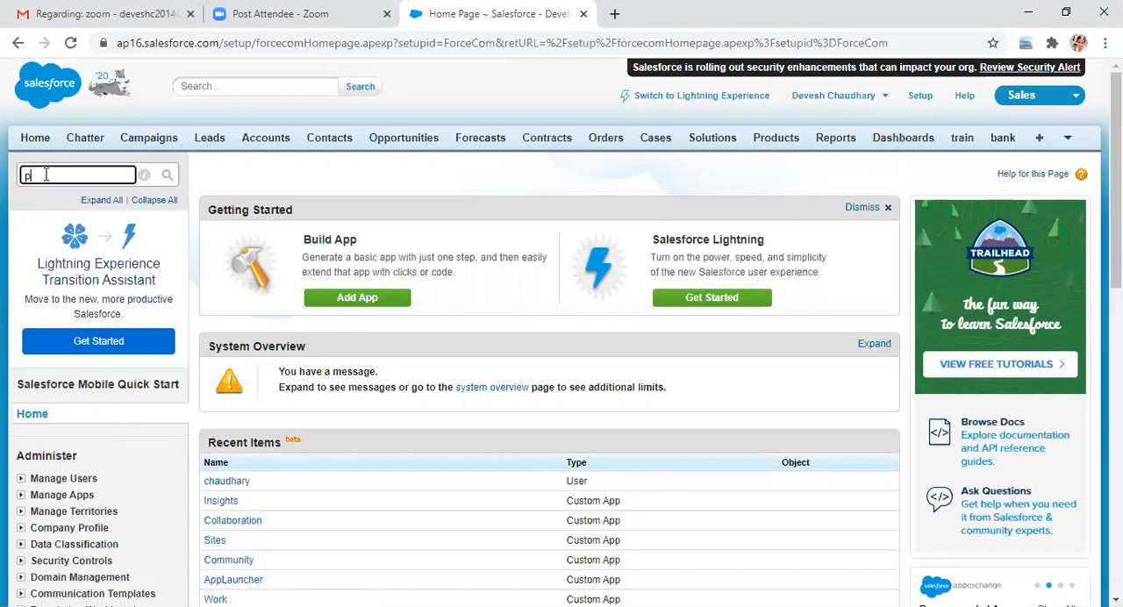
type("ermissi")
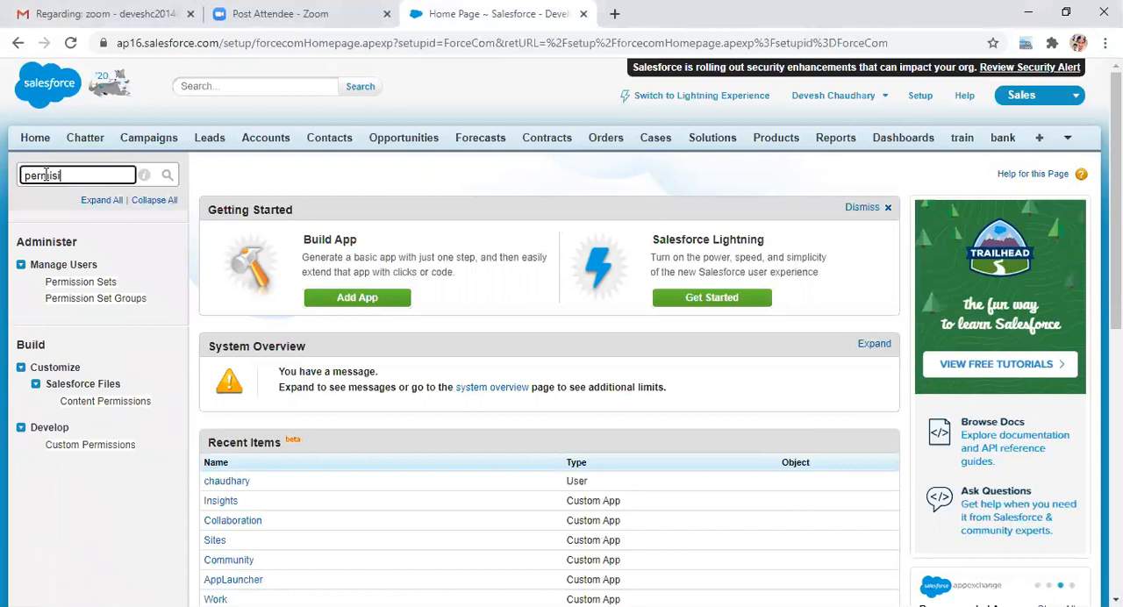
type("o")
key("BackSpace")
key("BackSpace")
key("BackSpace")
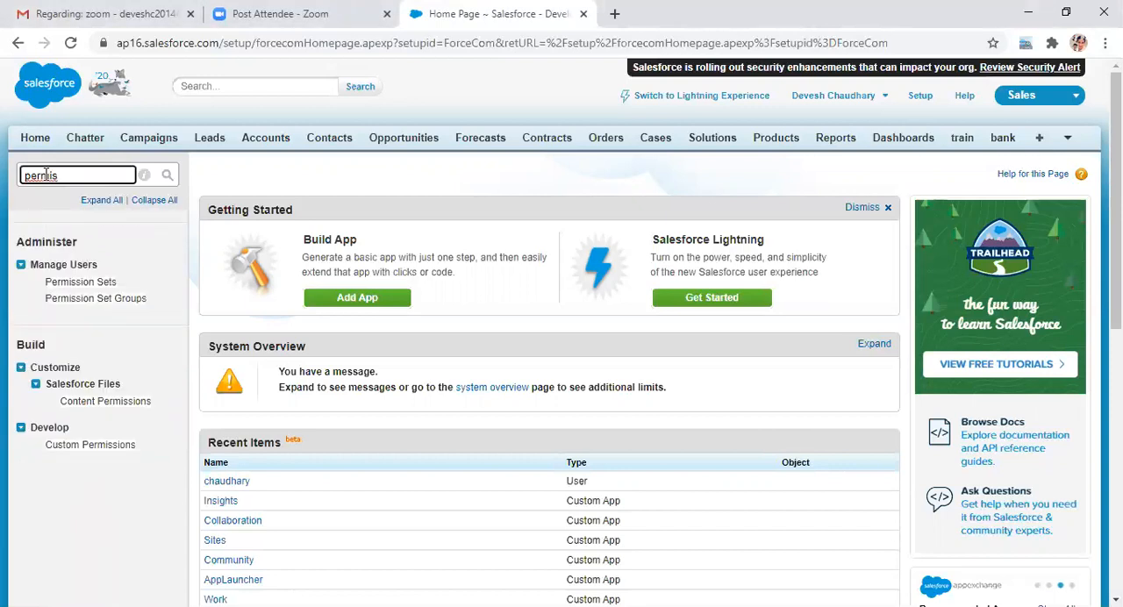
left_click(57, 283)
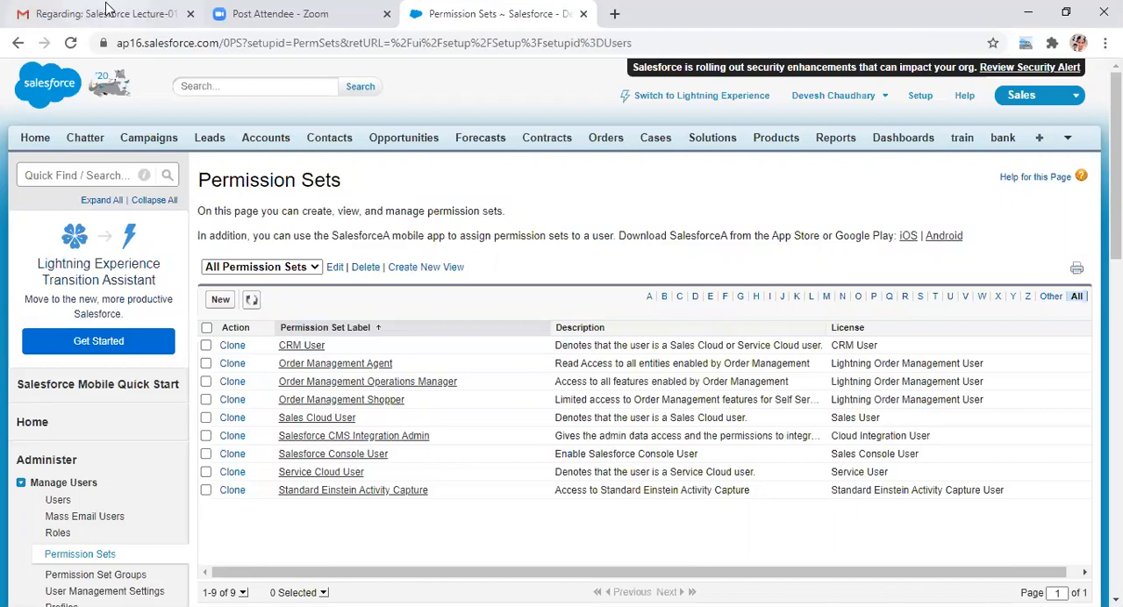
Step: Create a permission set with label and API name "testing", leaving the license at --None--, and save it
left_click(222, 300)
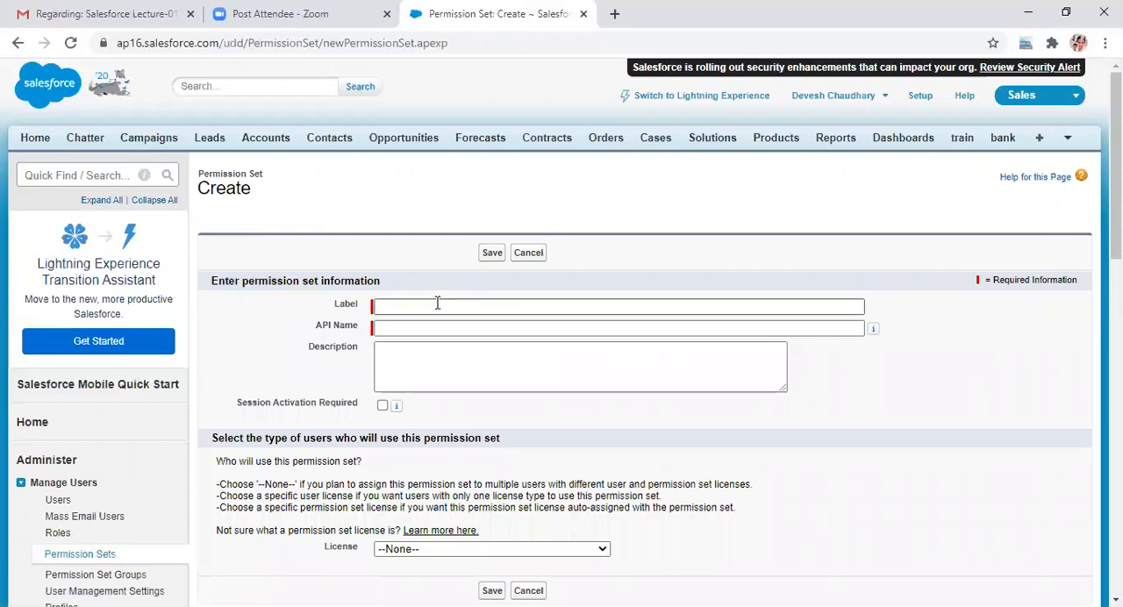
left_click(405, 307)
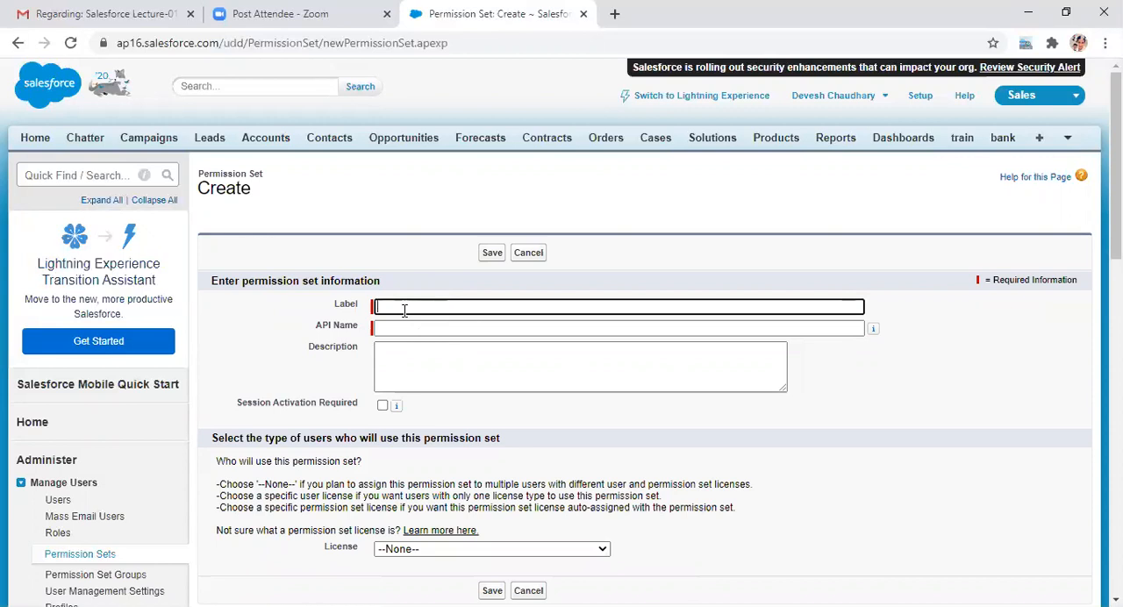
type("testing")
key("Tab")
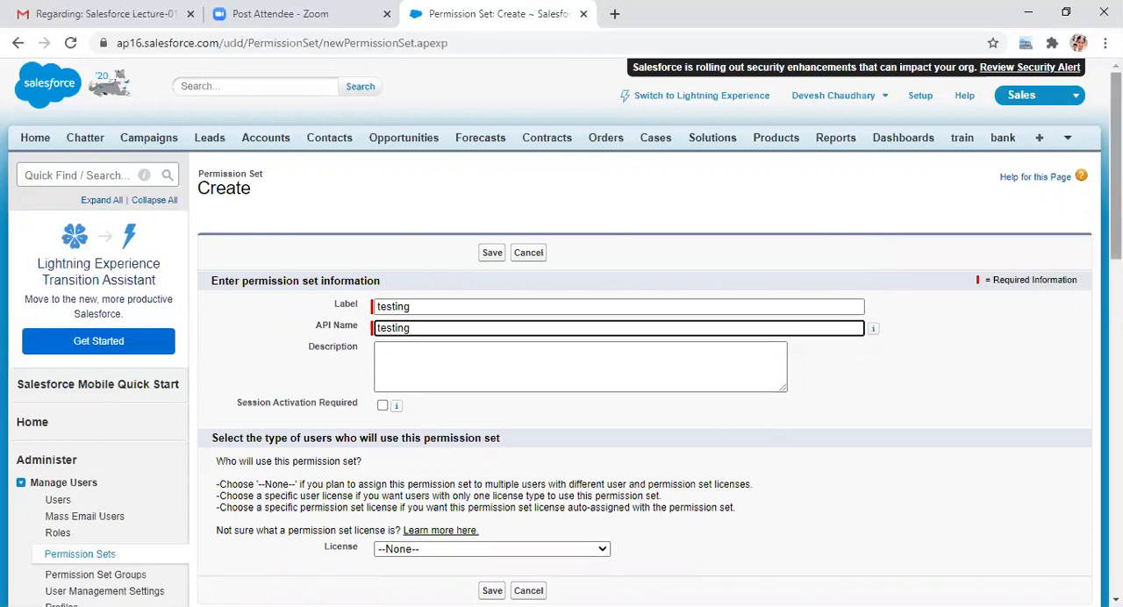
scroll(562, 331, "down", 2)
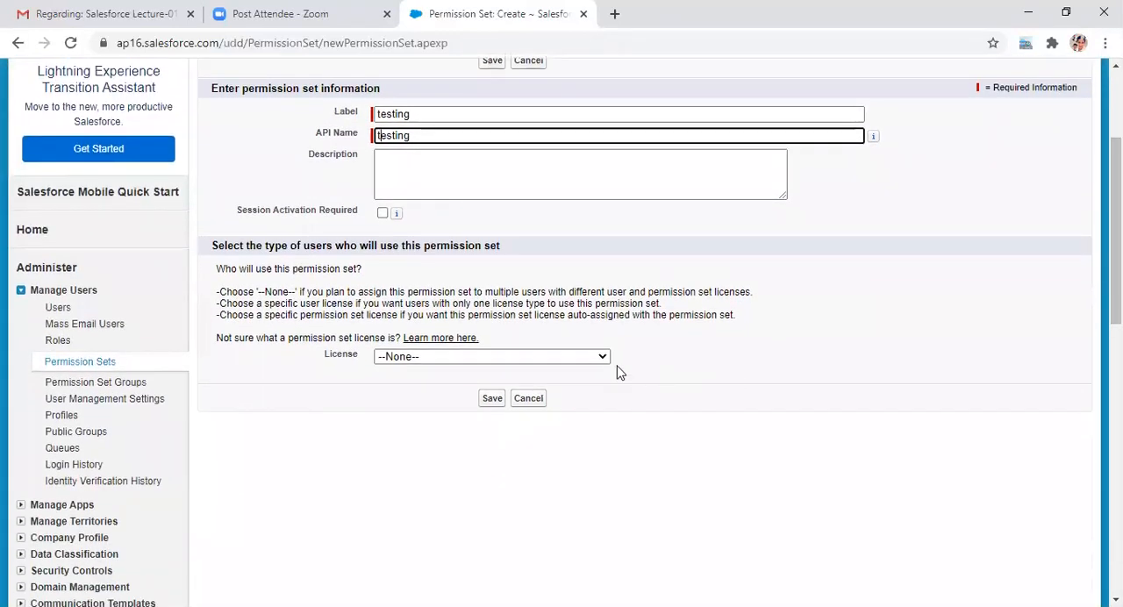
left_click(604, 358)
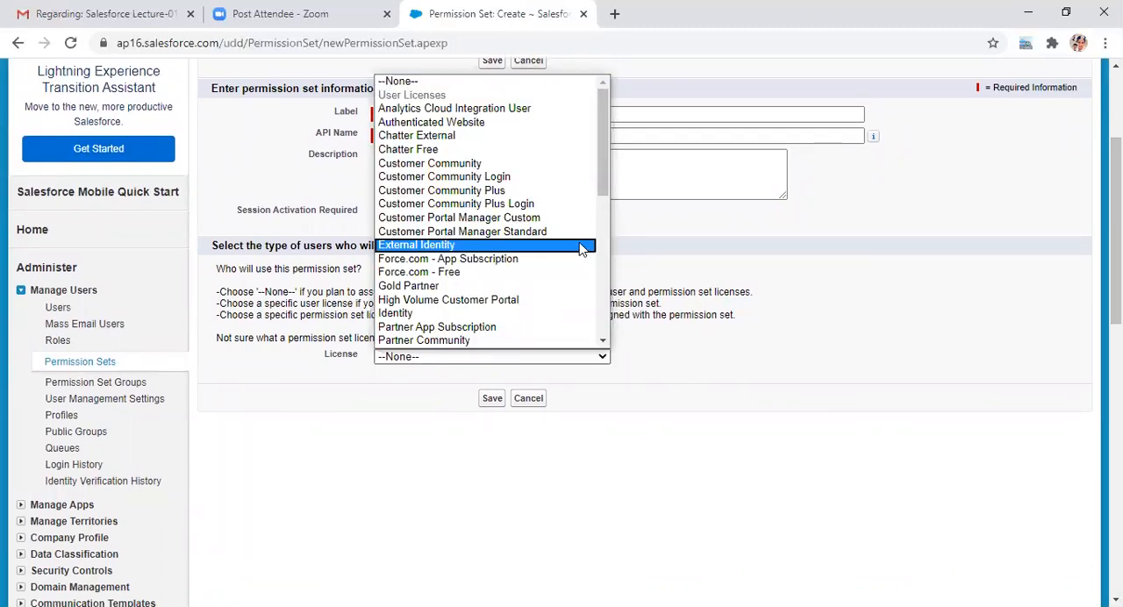
left_click(664, 458)
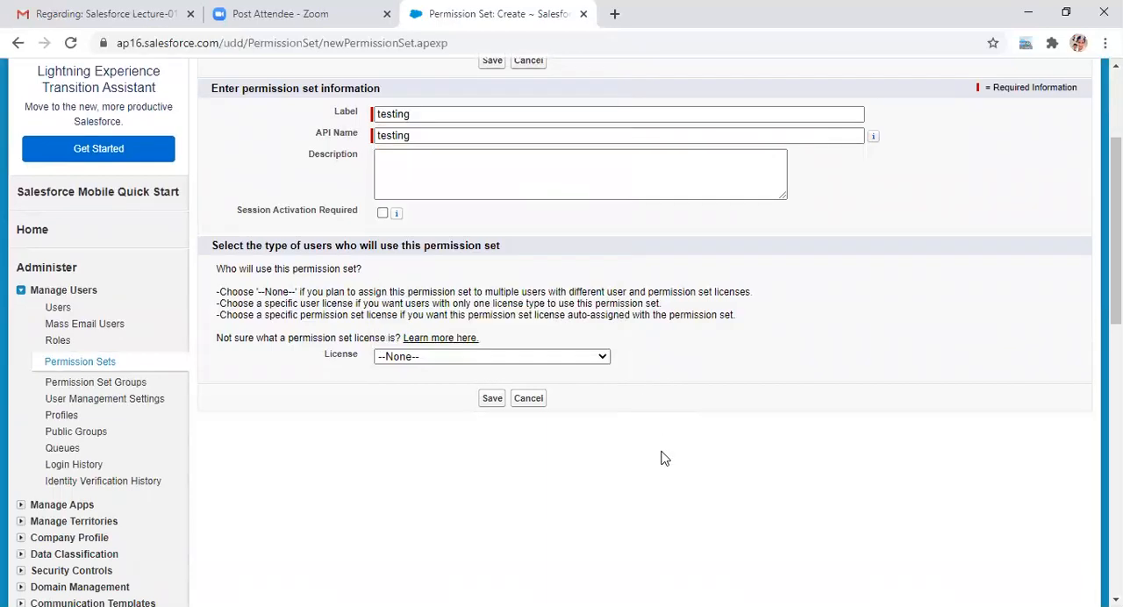
left_click(493, 399)
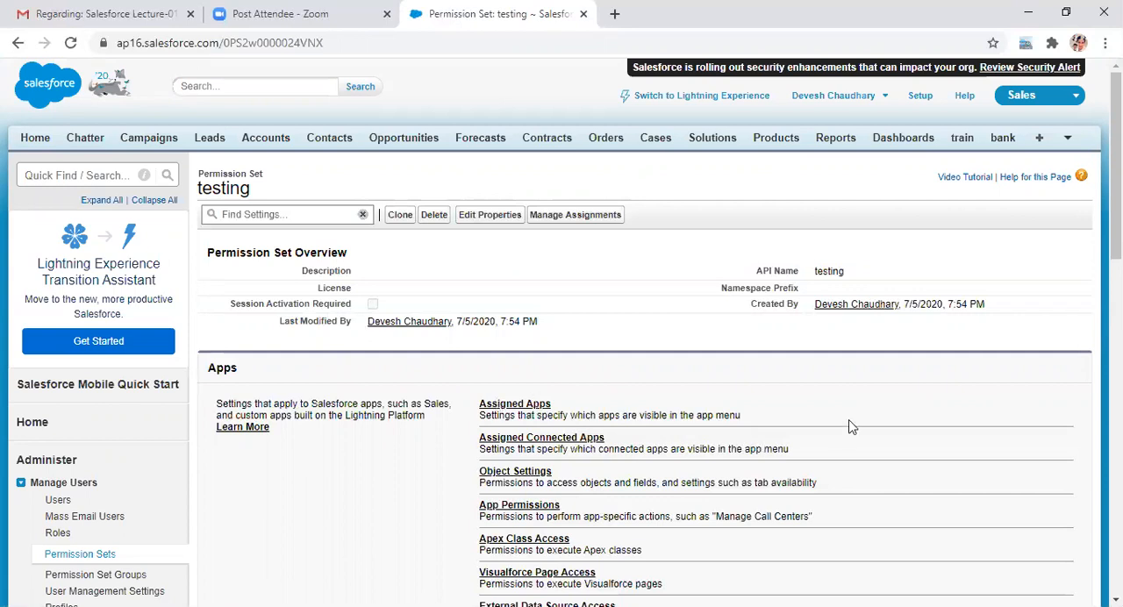
Step: Open the Object Settings of the testing permission set
left_click_drag(1116, 166, 1115, 192)
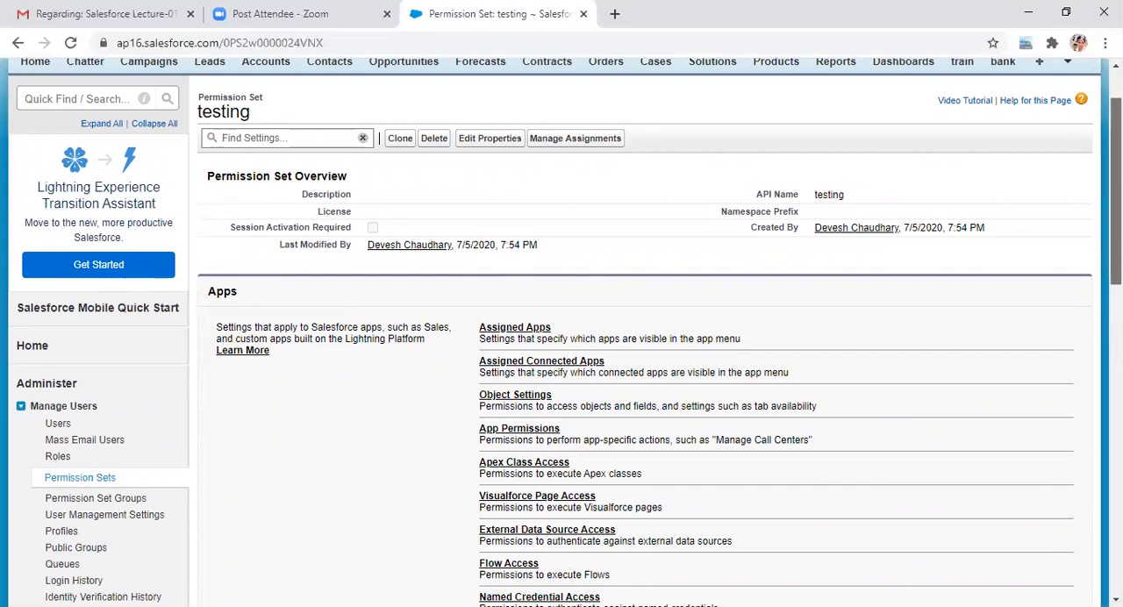
mouse_move(1115, 192)
left_mouse_down()
mouse_move(1115, 203)
mouse_move(1115, 186)
left_mouse_up()
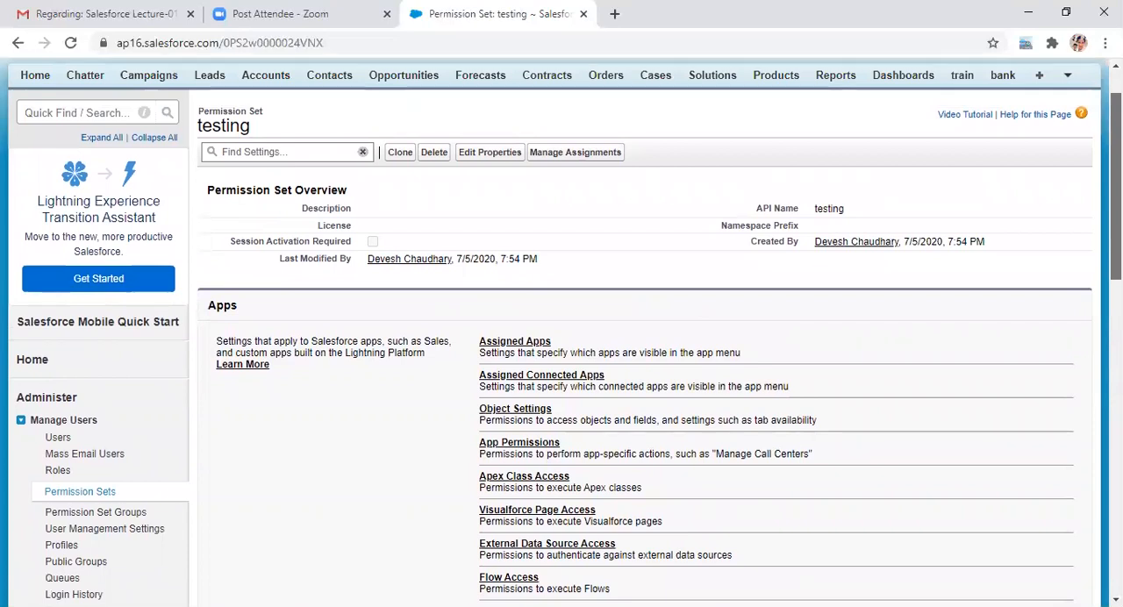
left_click(516, 410)
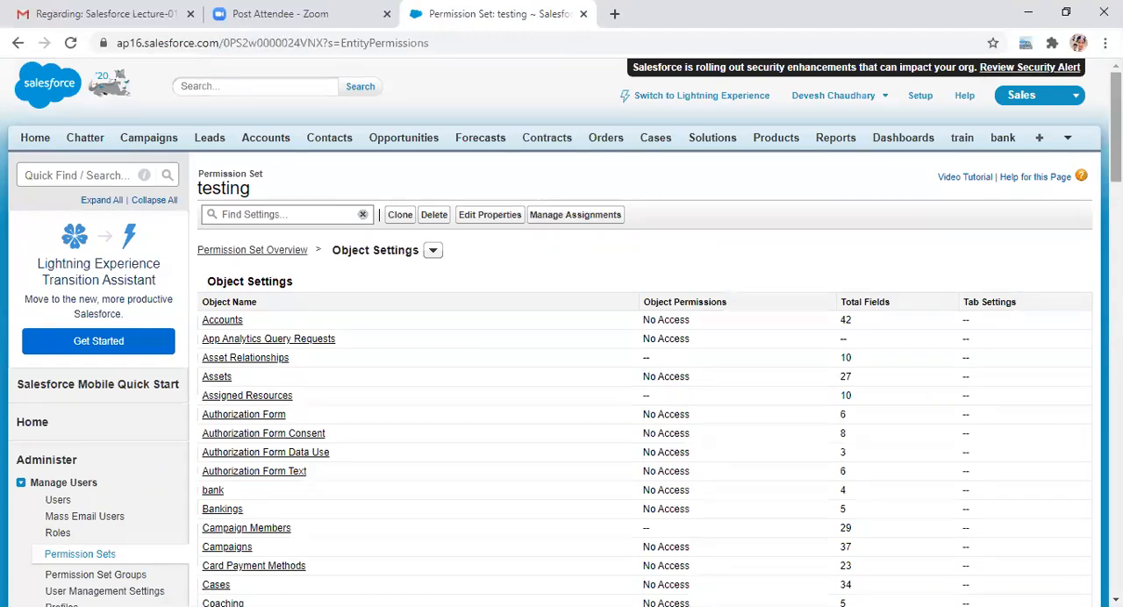
Step: Find the Bankings object among the object settings and open its permissions
scroll(562, 333, "down", 3)
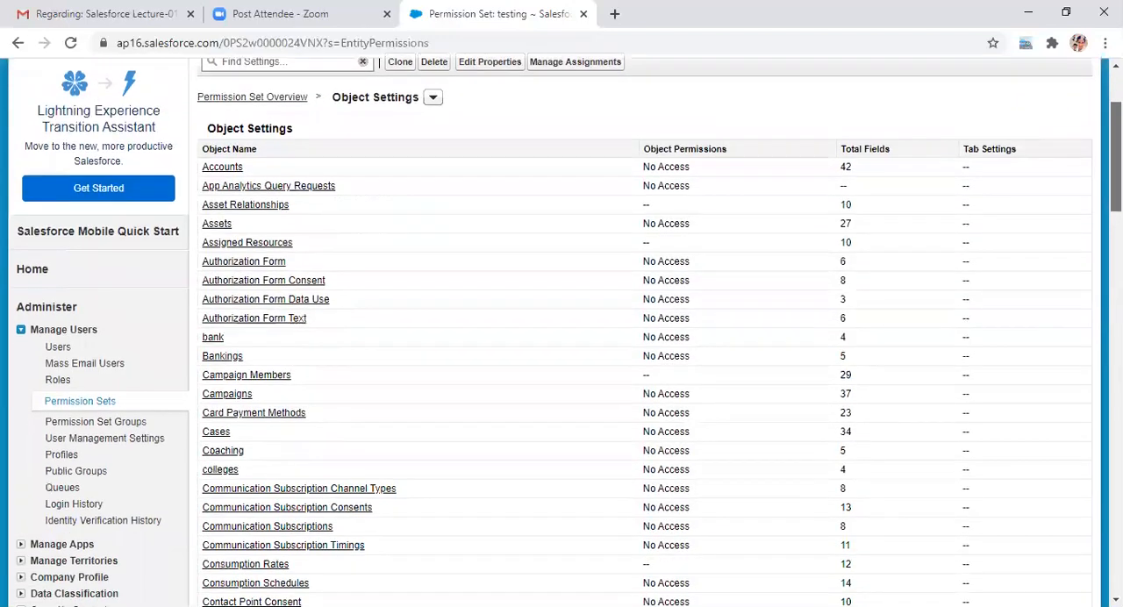
scroll(561, 333, "down", 2)
scroll(562, 333, "up", 1)
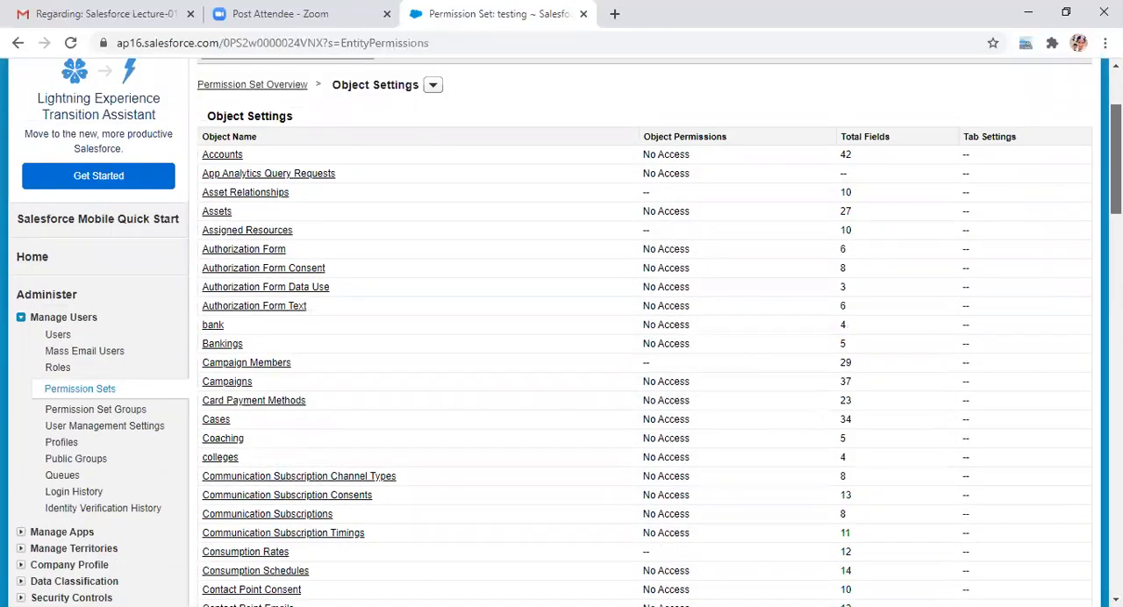
scroll(561, 333, "down", 3)
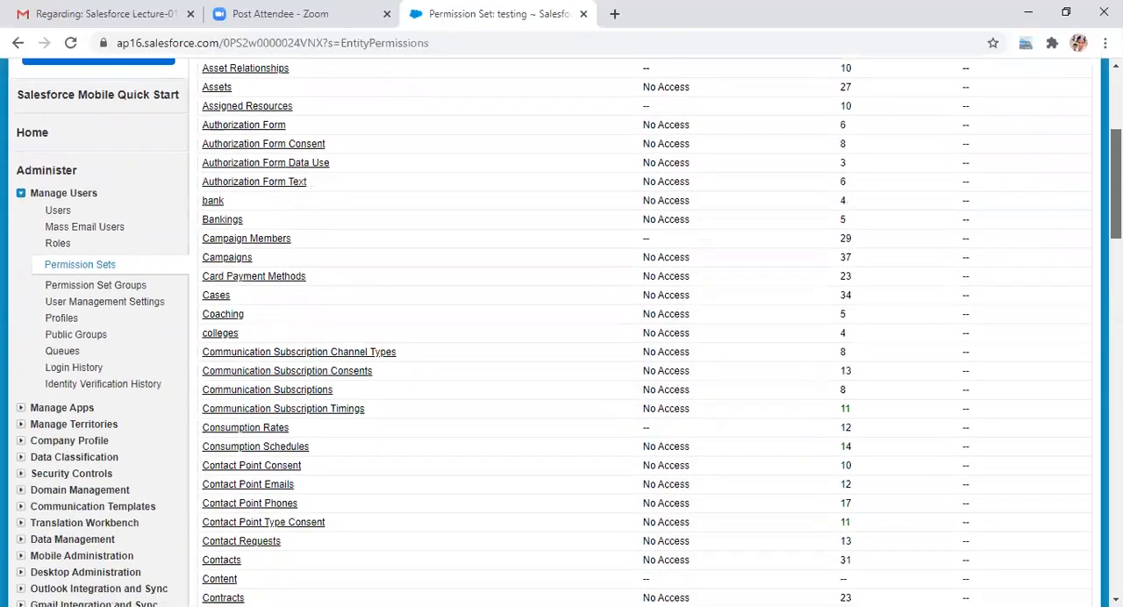
scroll(561, 334, "down", 2)
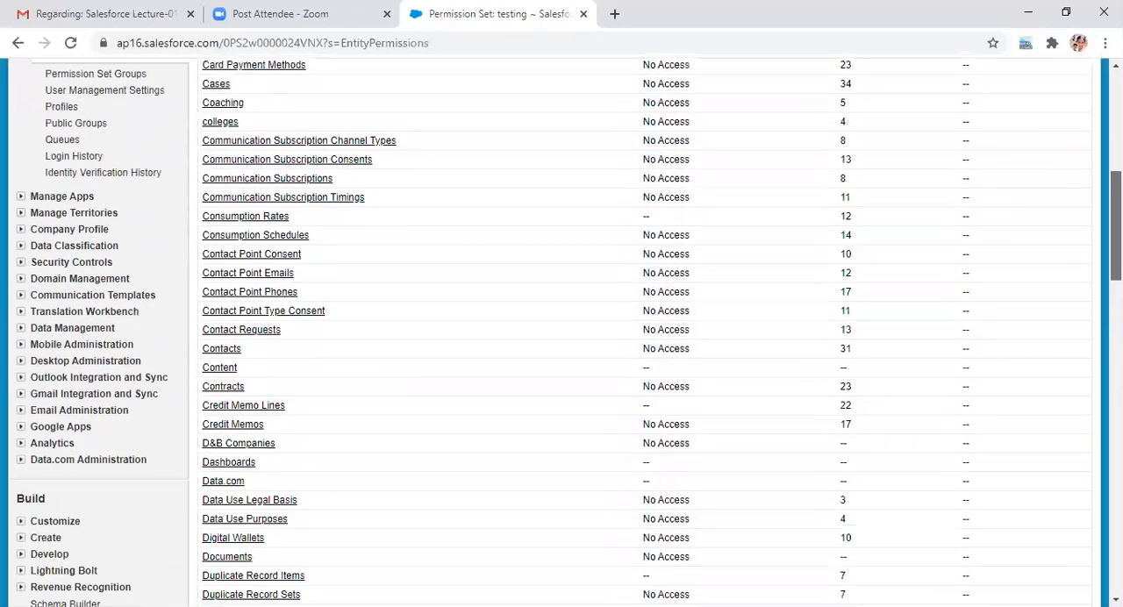
scroll(561, 333, "down", 1)
scroll(561, 334, "up", 3)
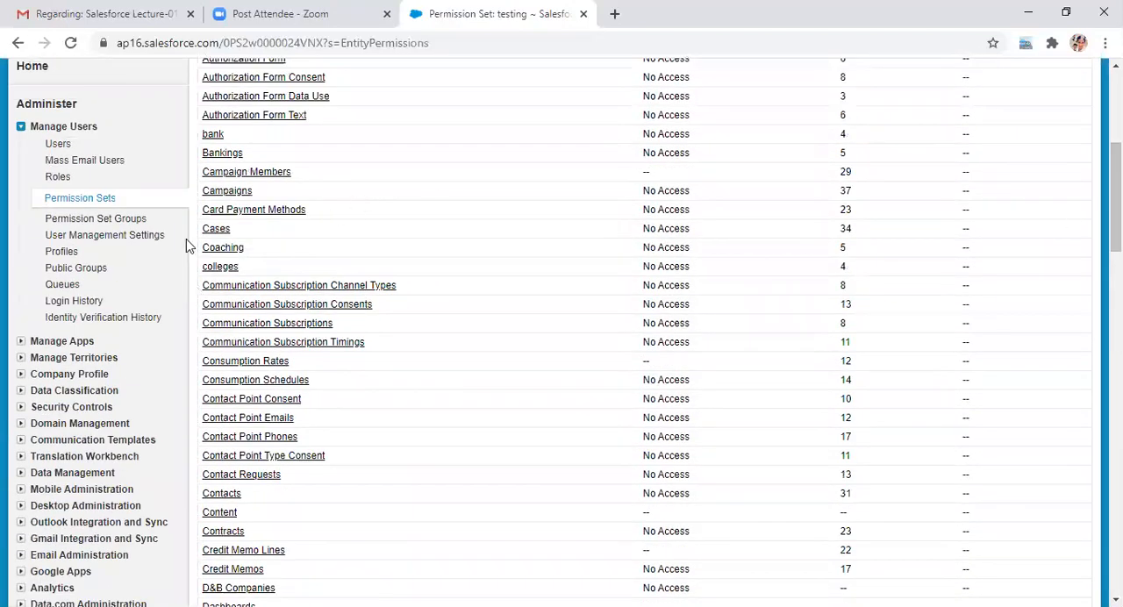
left_click(230, 155)
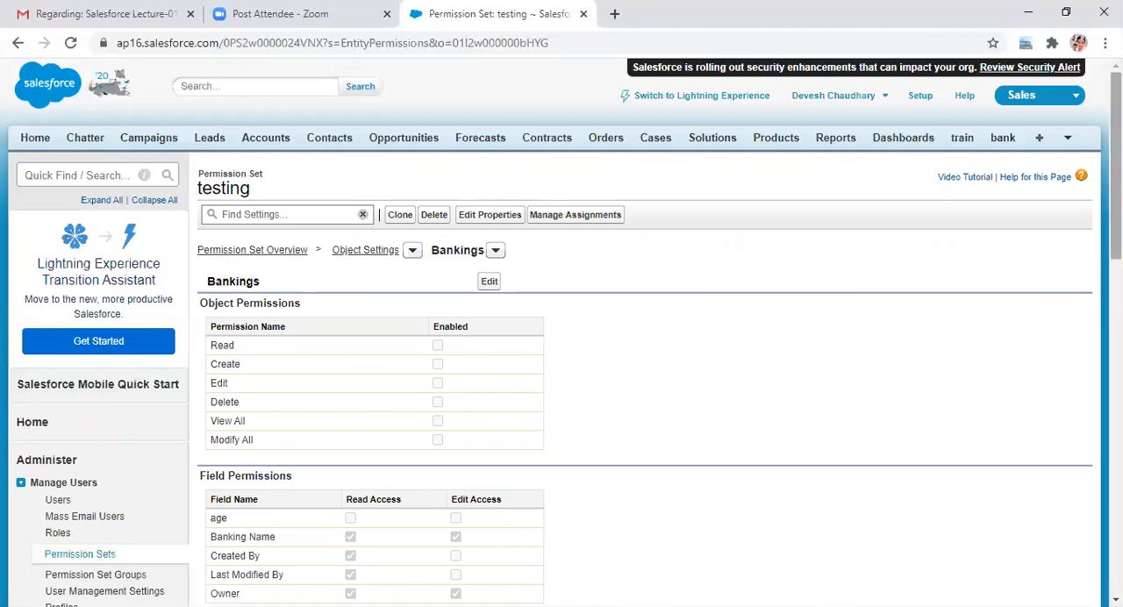
Step: Enable the Read, Create and View All object permissions for Bankings and save the changes
left_click_drag(1115, 162, 1115, 175)
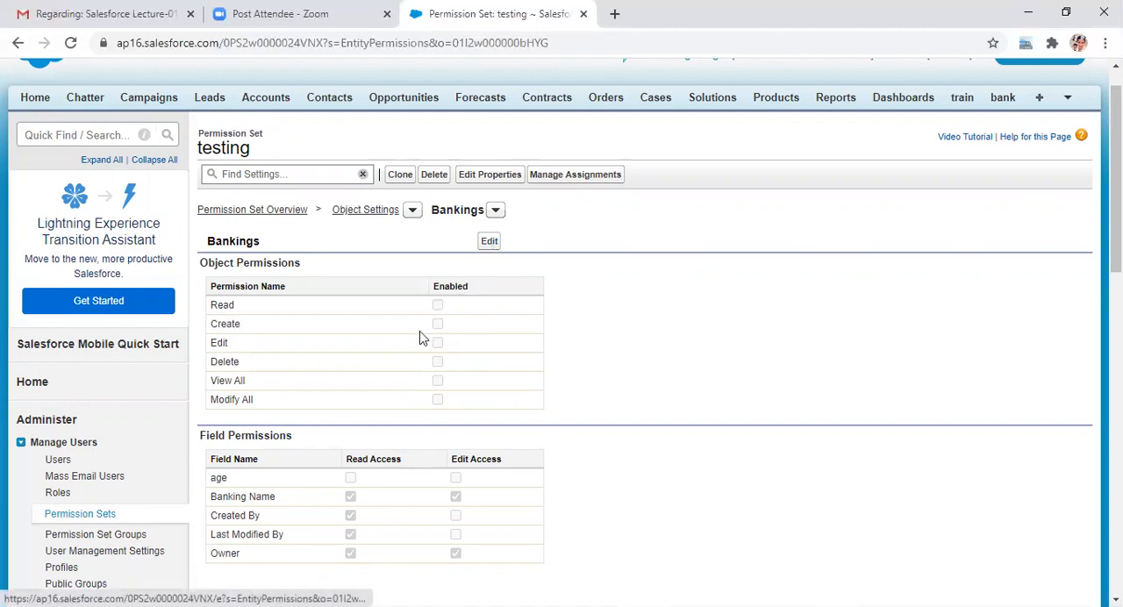
left_click(489, 242)
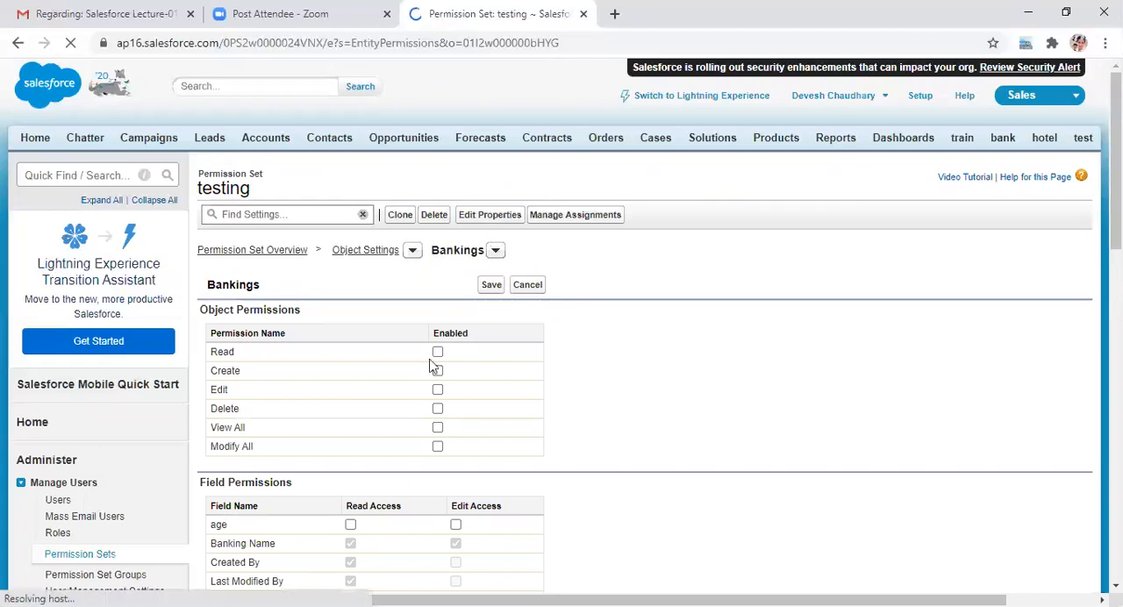
left_click(437, 352)
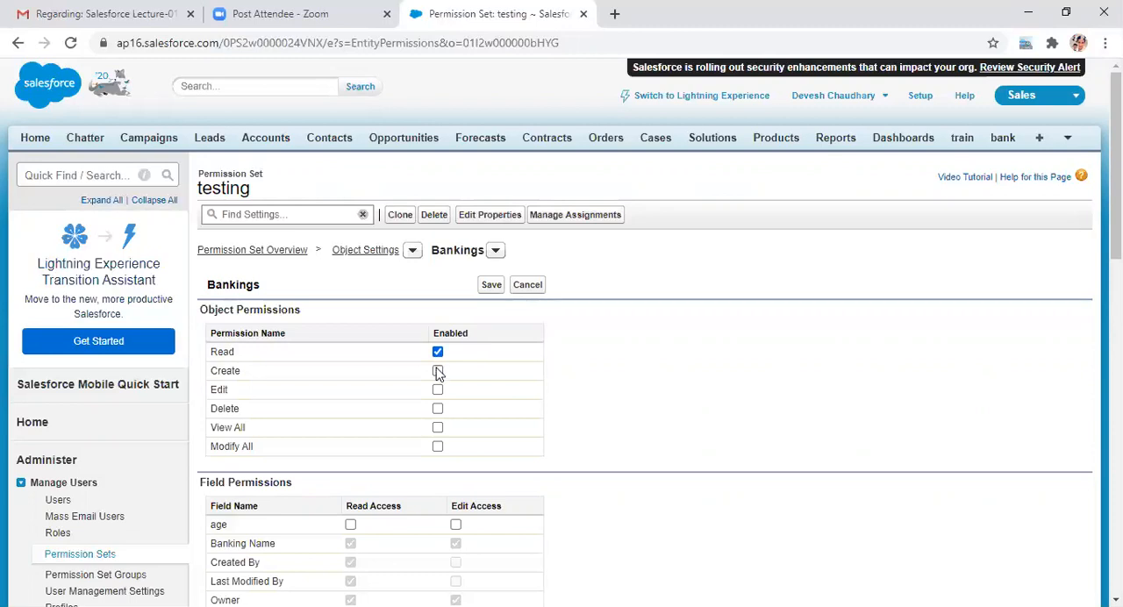
left_click(438, 372)
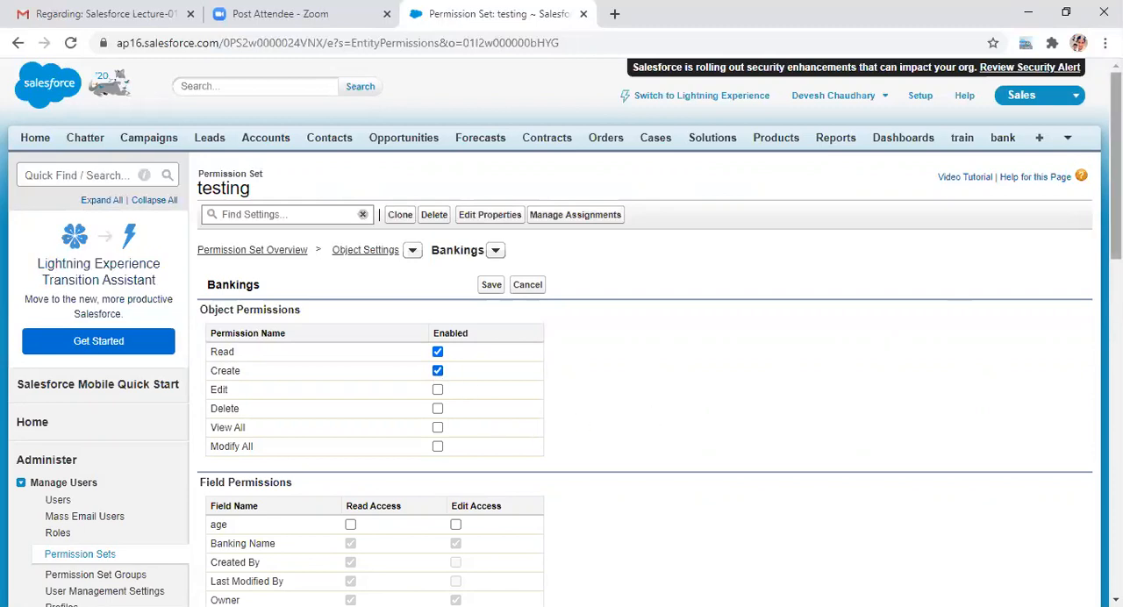
left_click_drag(1116, 166, 1116, 171)
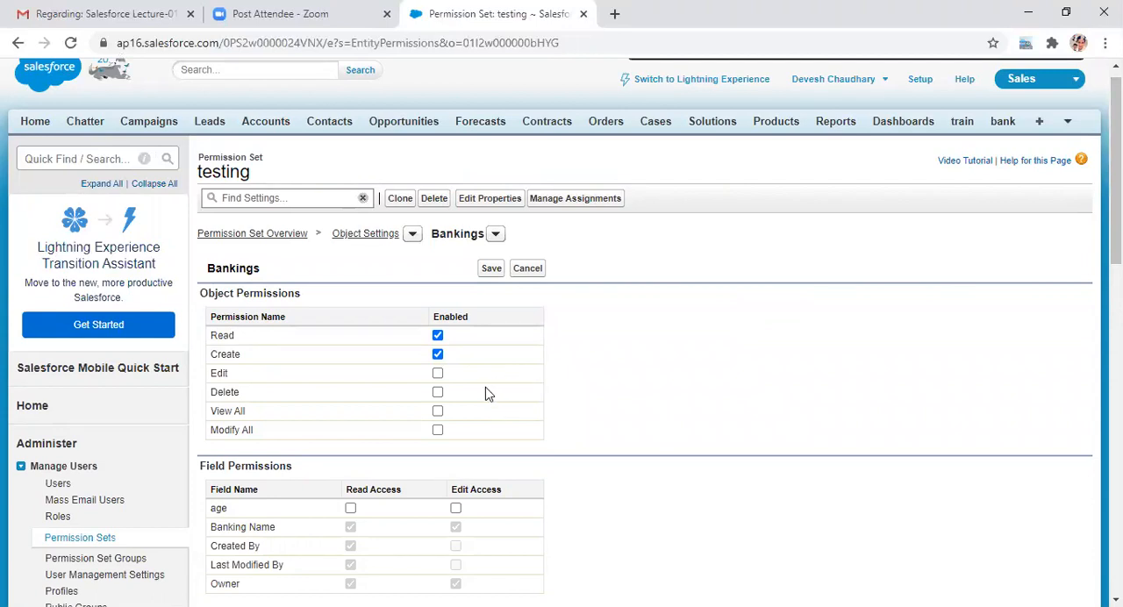
left_click(436, 414)
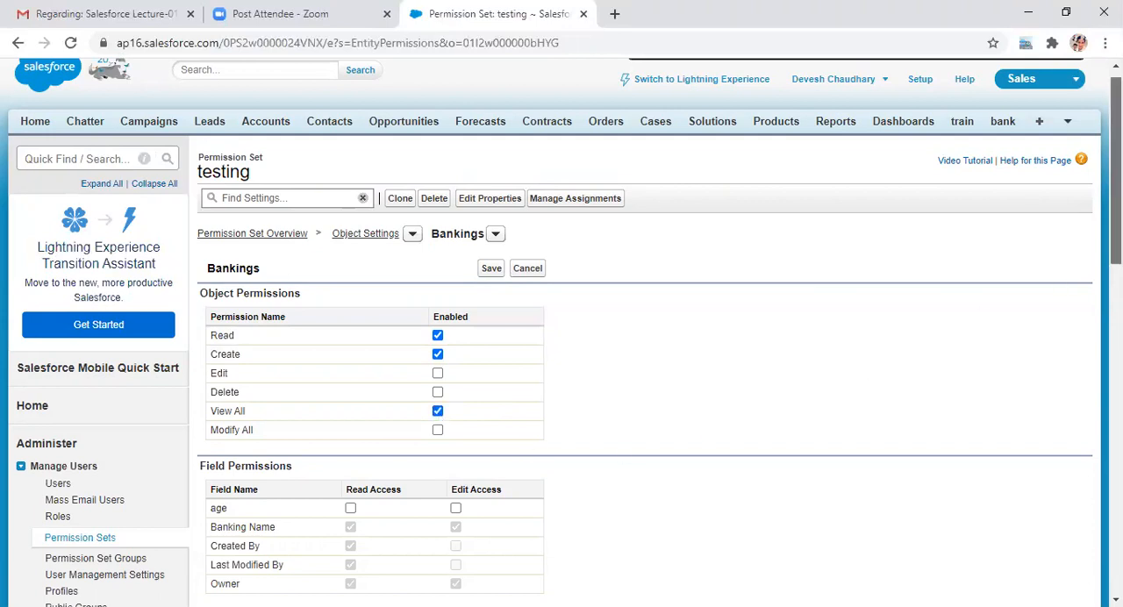
scroll(1114, 220, "down", 3)
scroll(1115, 220, "up", 3)
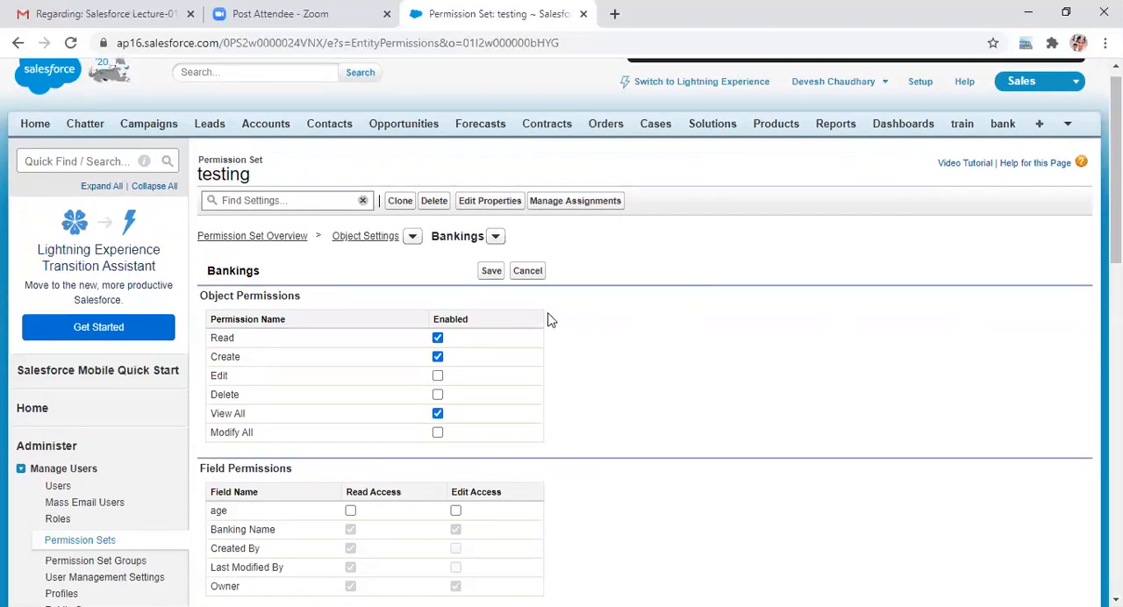
left_click(491, 272)
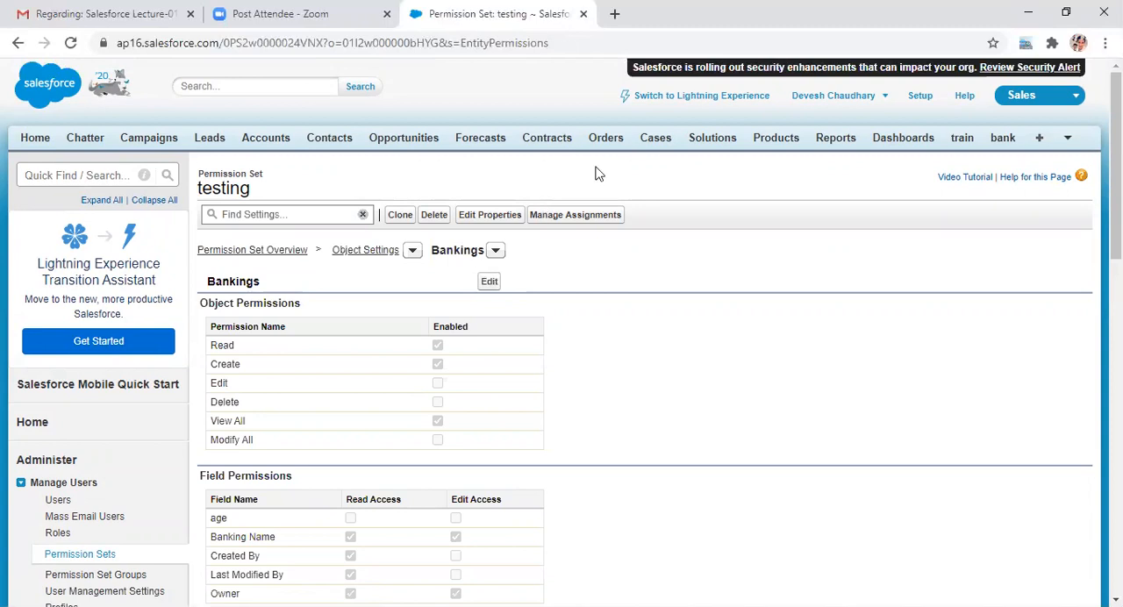
Step: Assign the testing permission set to the user who has the Custom: Sales Profile and finish the assignment
left_click(570, 223)
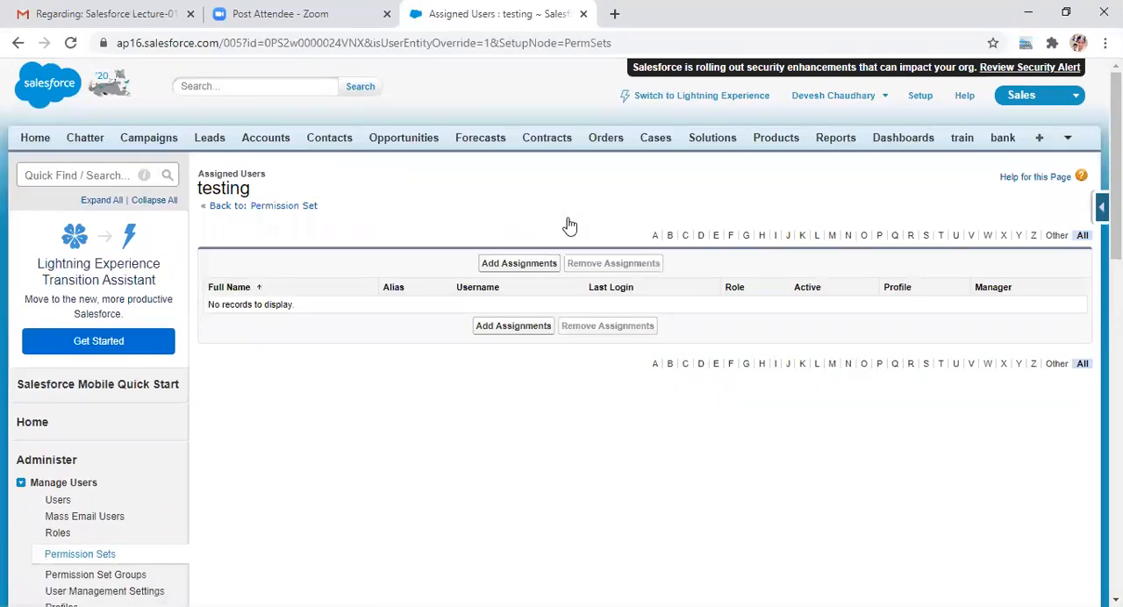
left_click(514, 265)
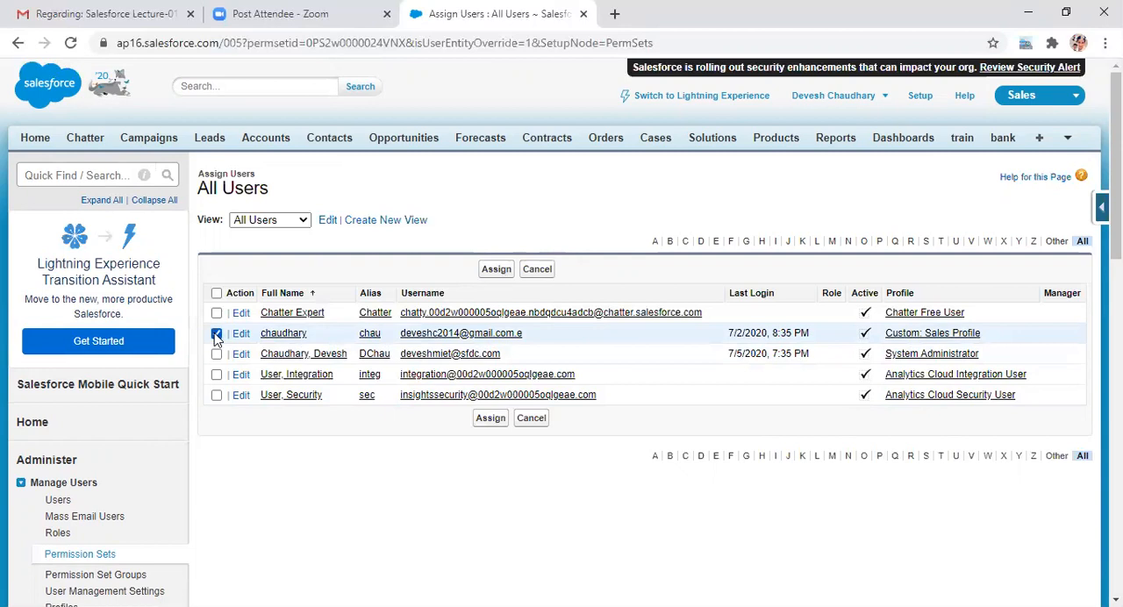
left_click(487, 423)
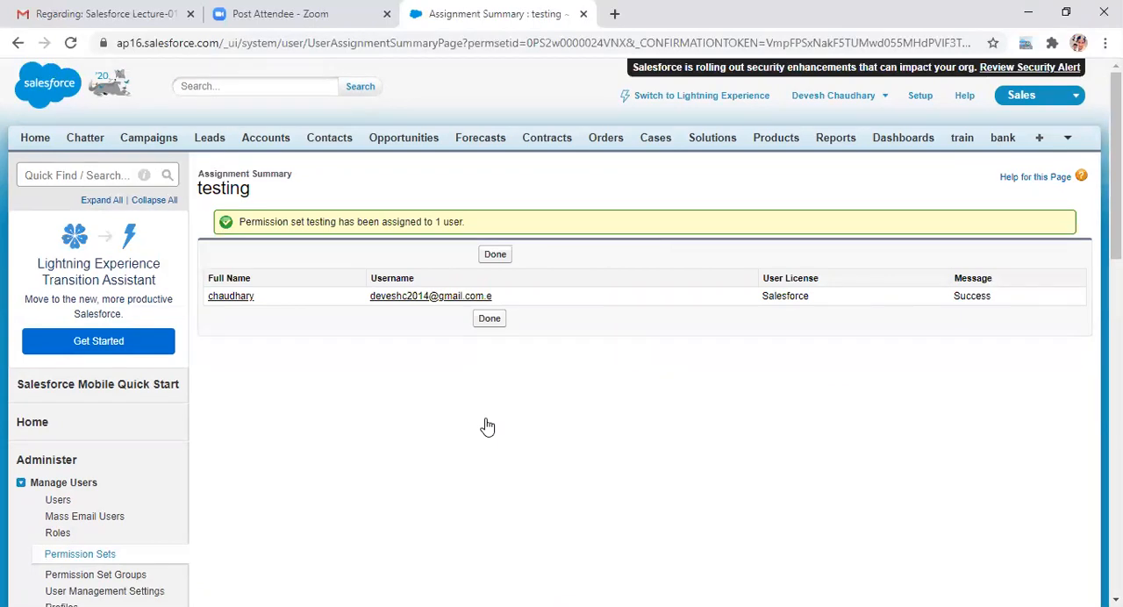
left_click(490, 320)
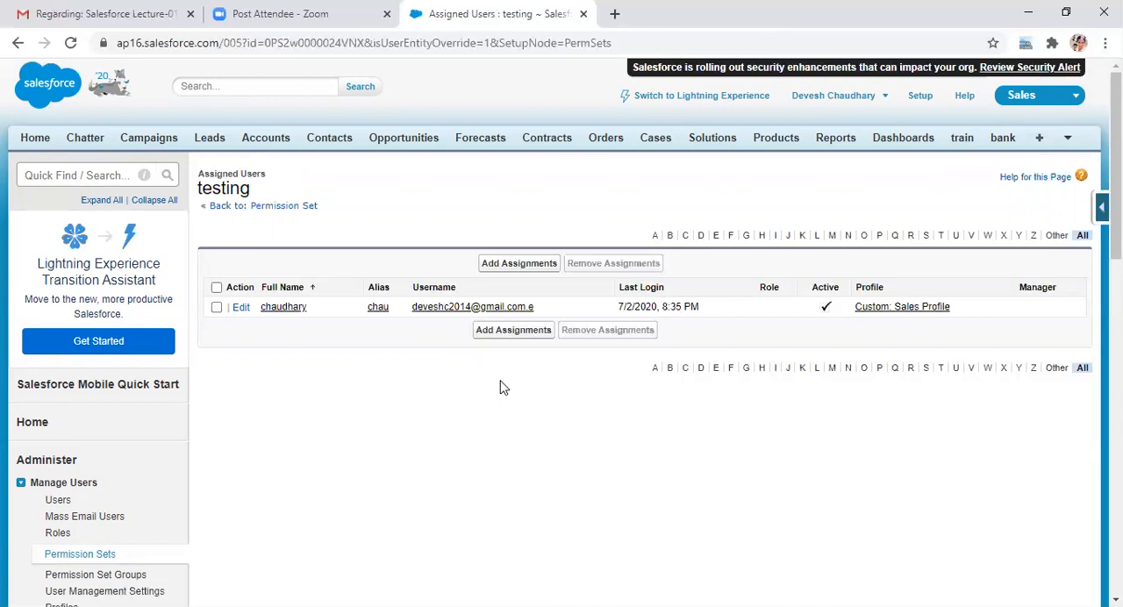
Step: Switch from the Sales app to the Hotel booking app
left_click(1068, 97)
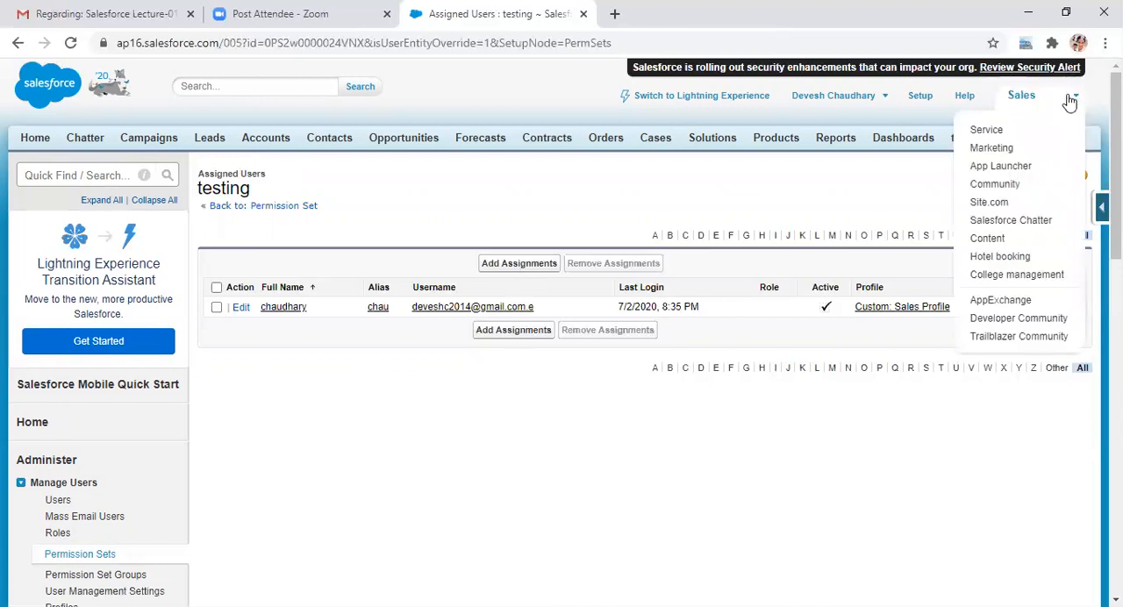
left_click(1000, 256)
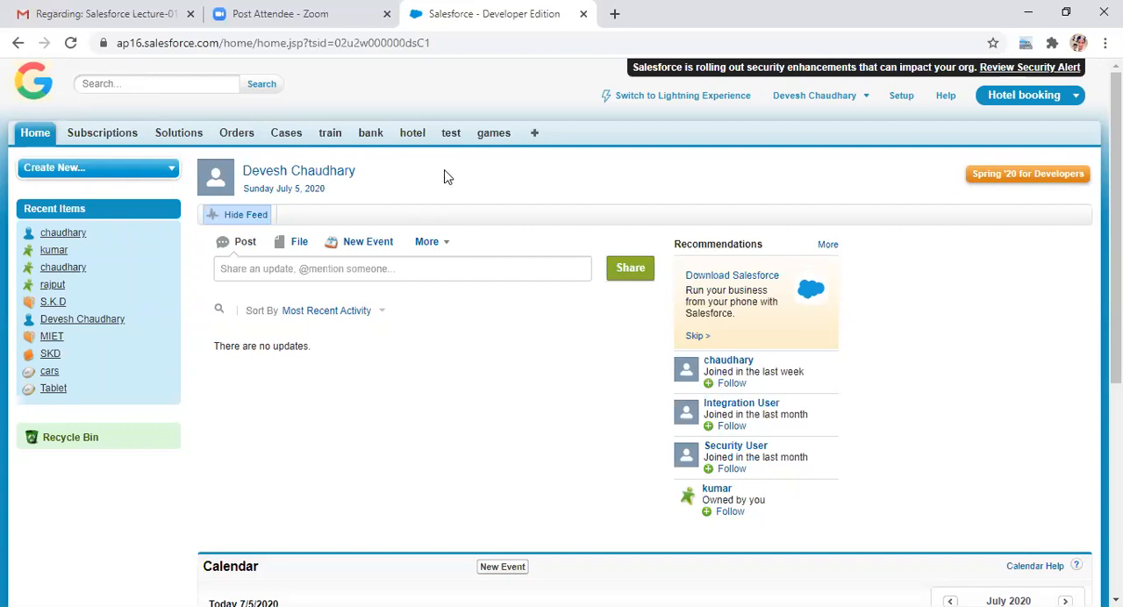
Step: Switch from the Hotel booking app back to the Sales app and open Setup
left_click(1051, 95)
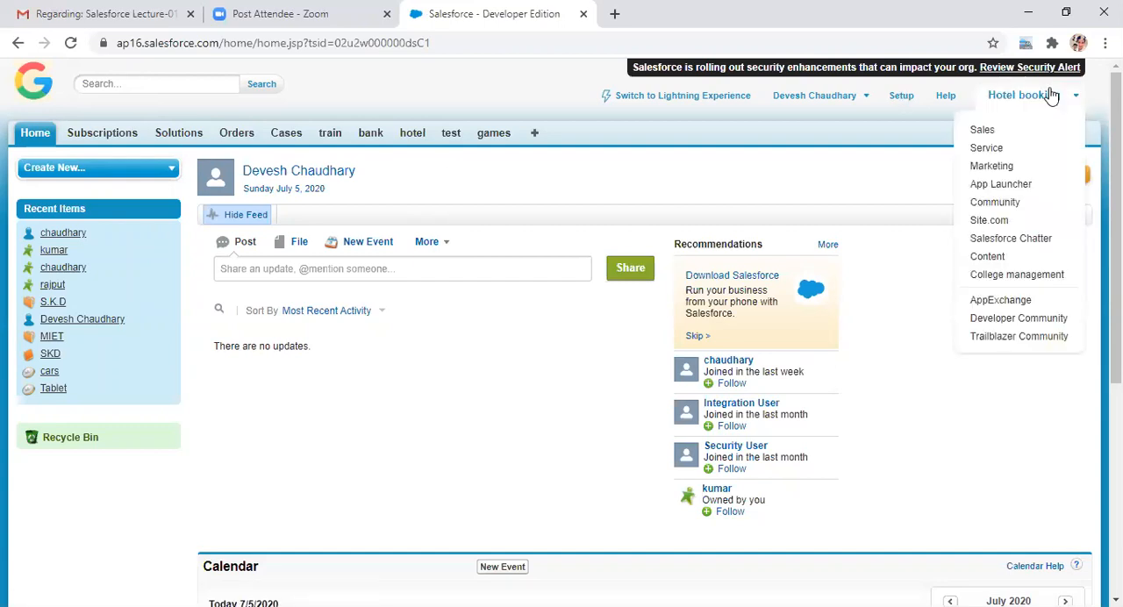
left_click(987, 131)
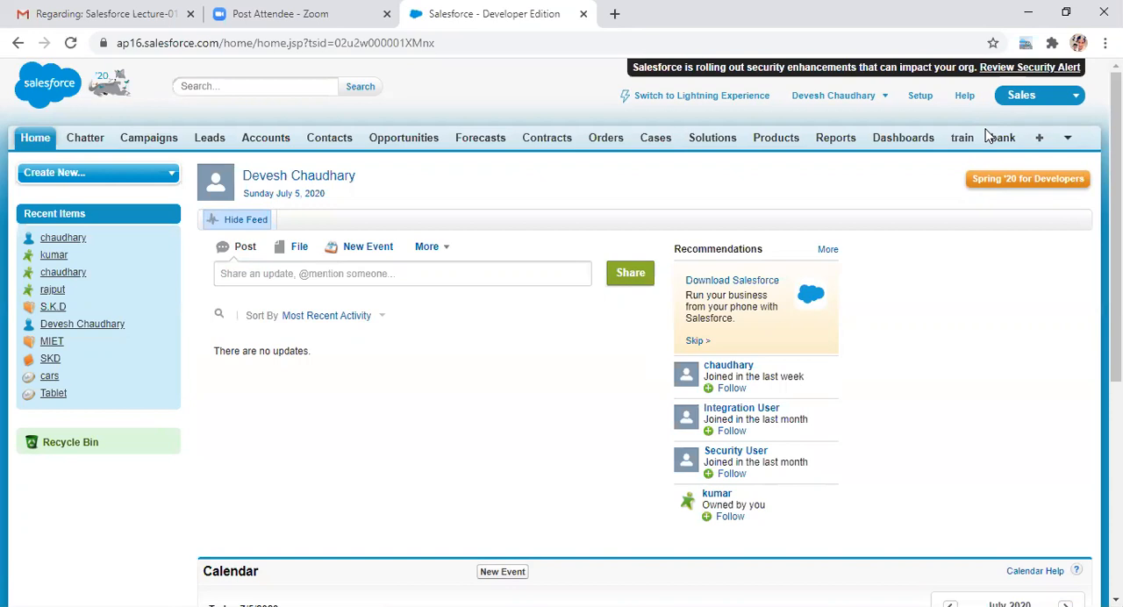
left_click(920, 96)
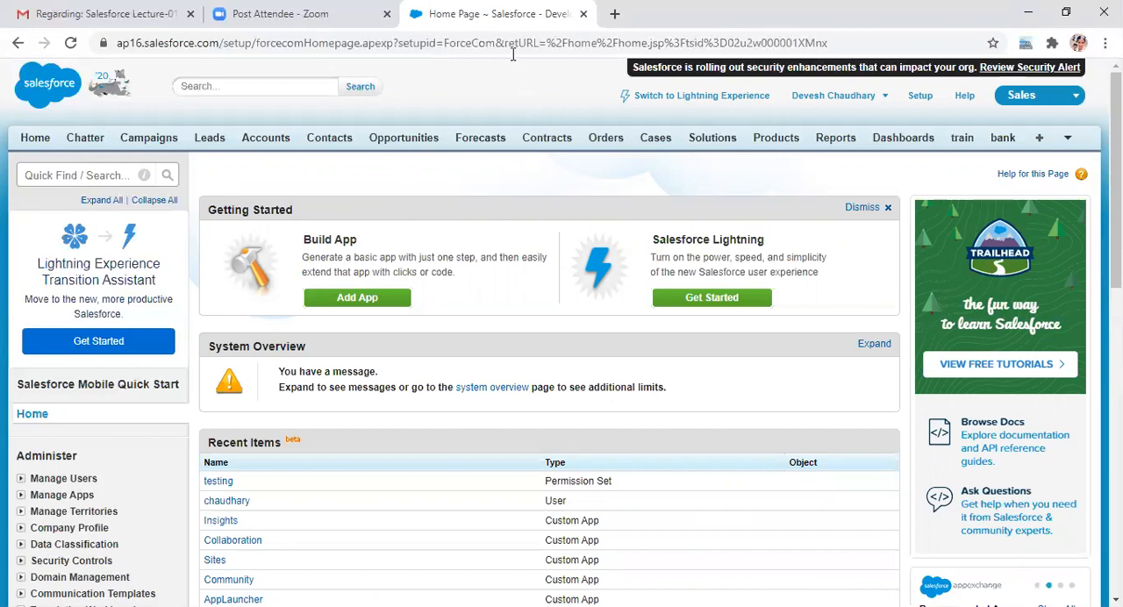
Step: Duplicate the Setup browser tab and use the copy to review the facebook lead's details and activity sections
right_click(524, 18)
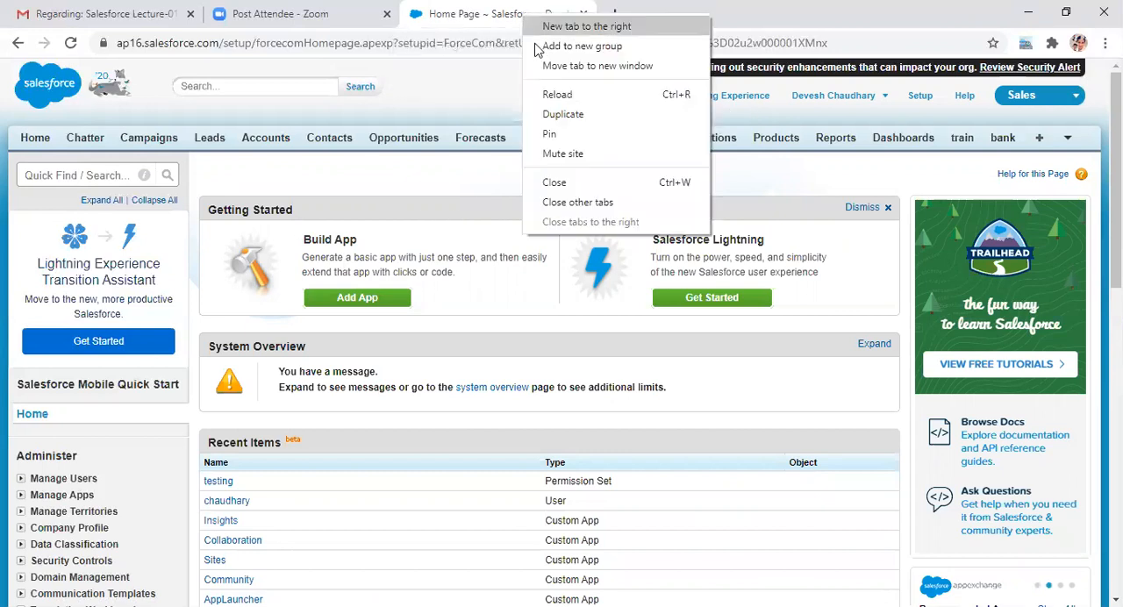
left_click(555, 124)
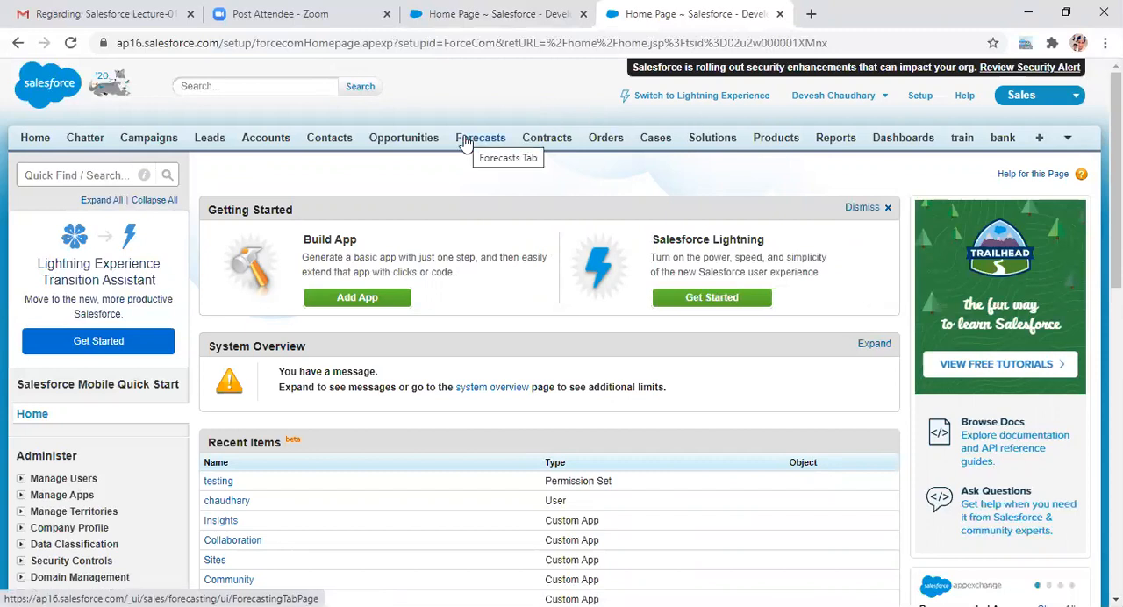
left_click(216, 147)
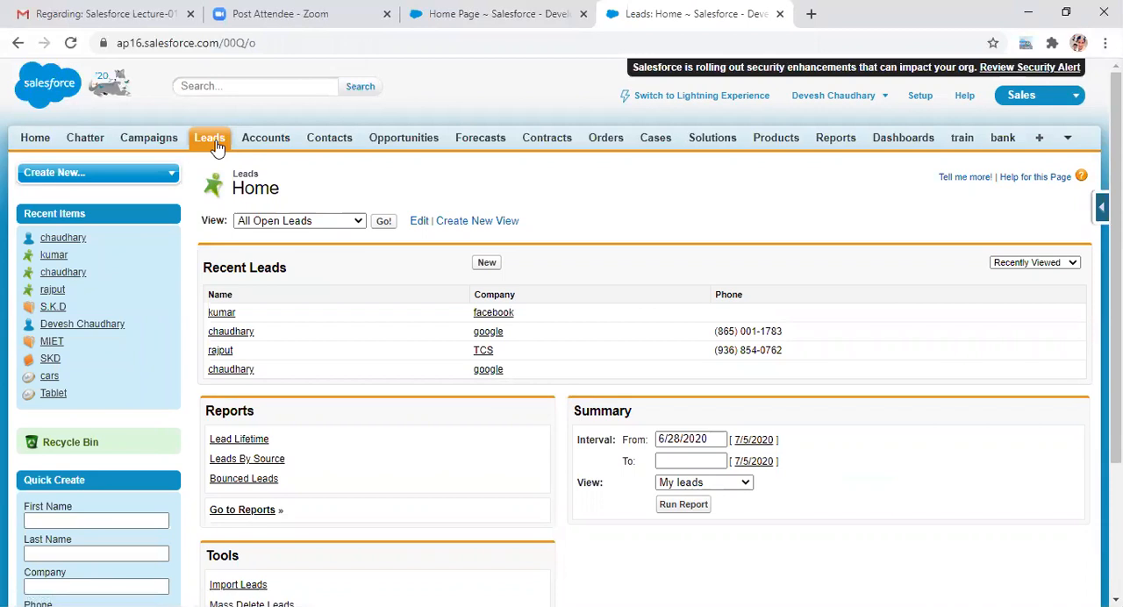
left_click(212, 316)
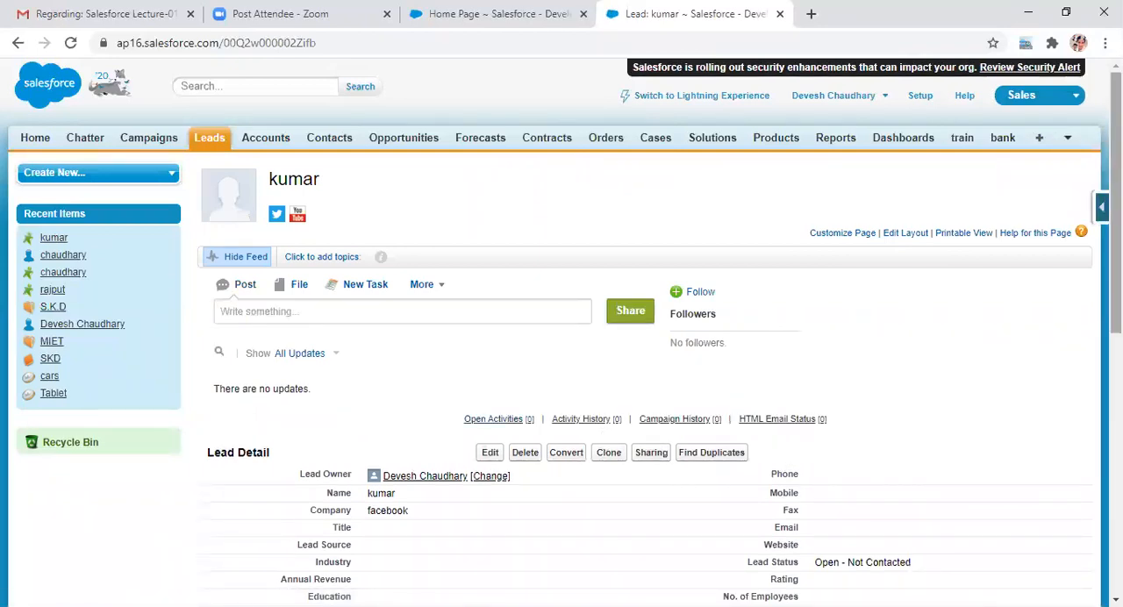
scroll(562, 332, "down", 5)
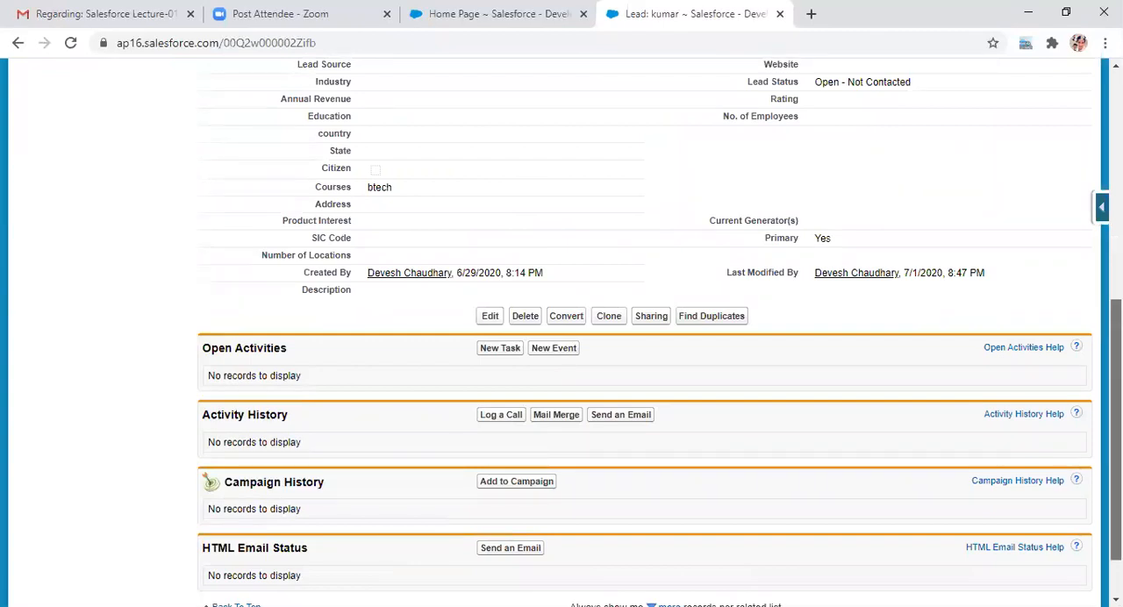
scroll(561, 334, "down", 1)
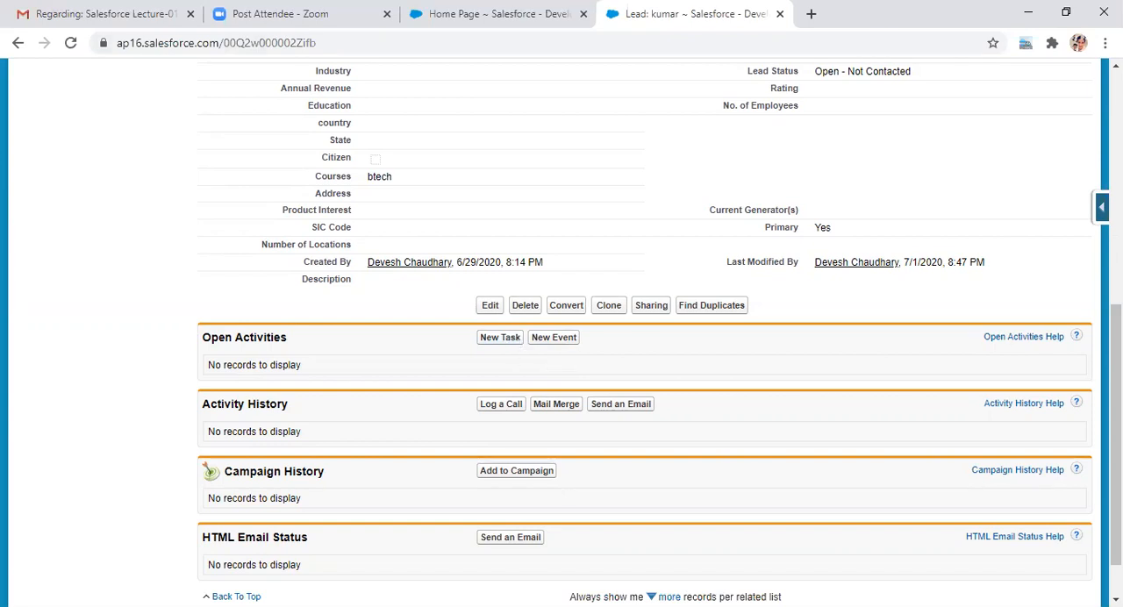
scroll(918, 84, "up", 6)
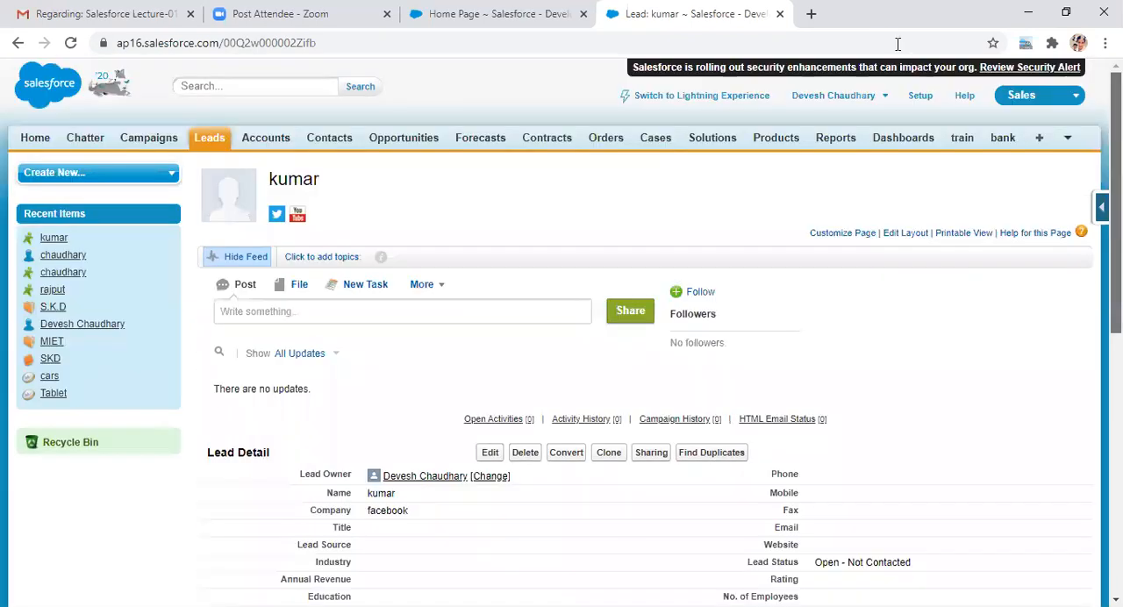
Step: Search Setup for "activi" and open the Task Fields page under Activities
left_click(920, 96)
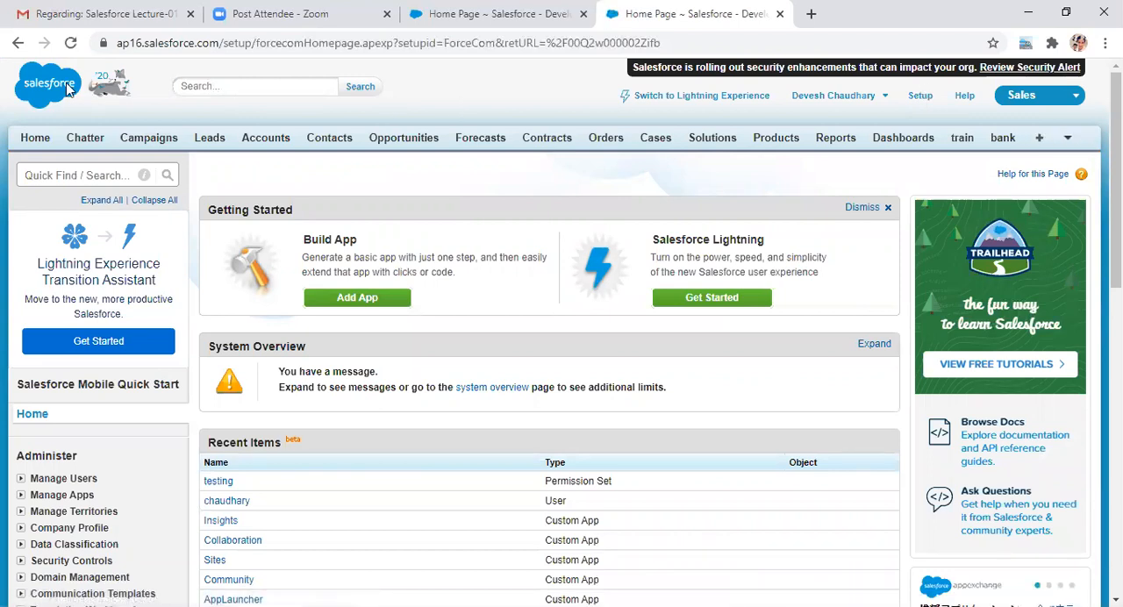
left_click(50, 173)
type("a")
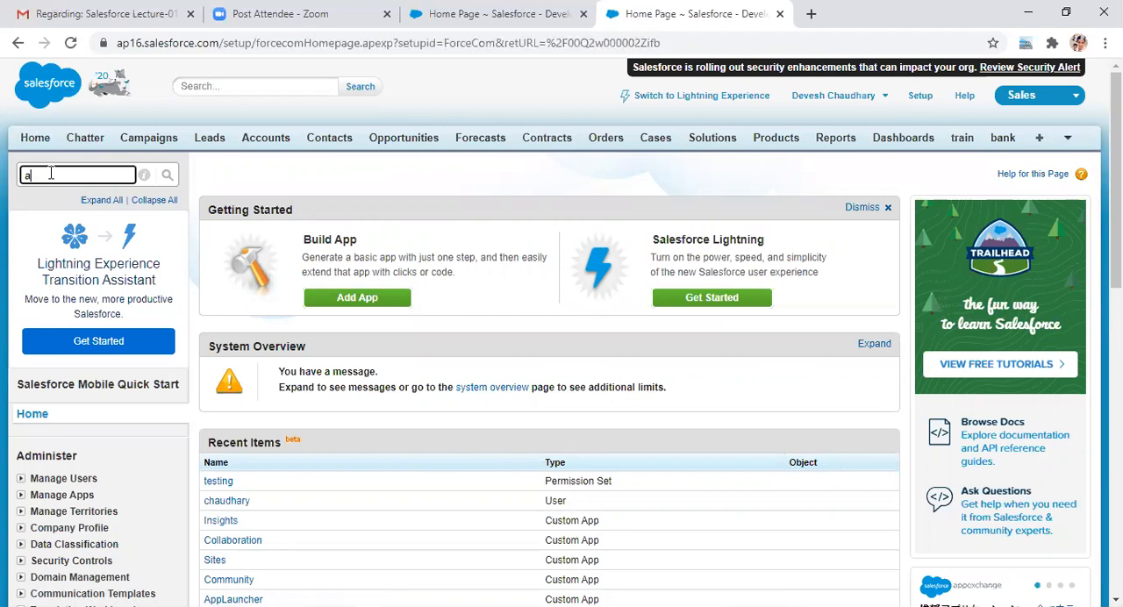
type("ctivi")
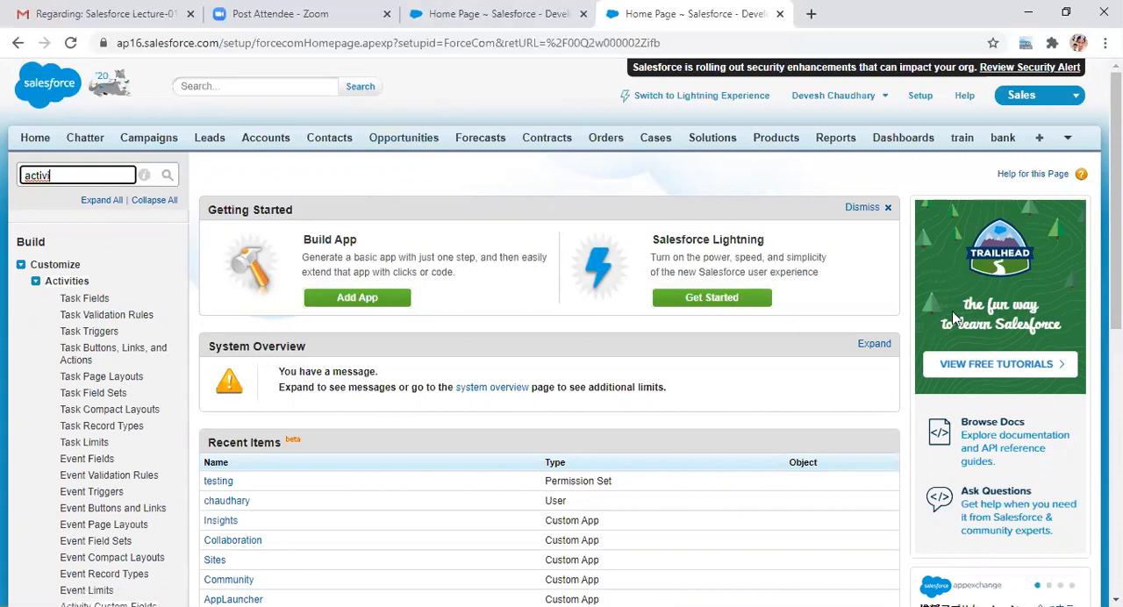
scroll(562, 351, "down", 2)
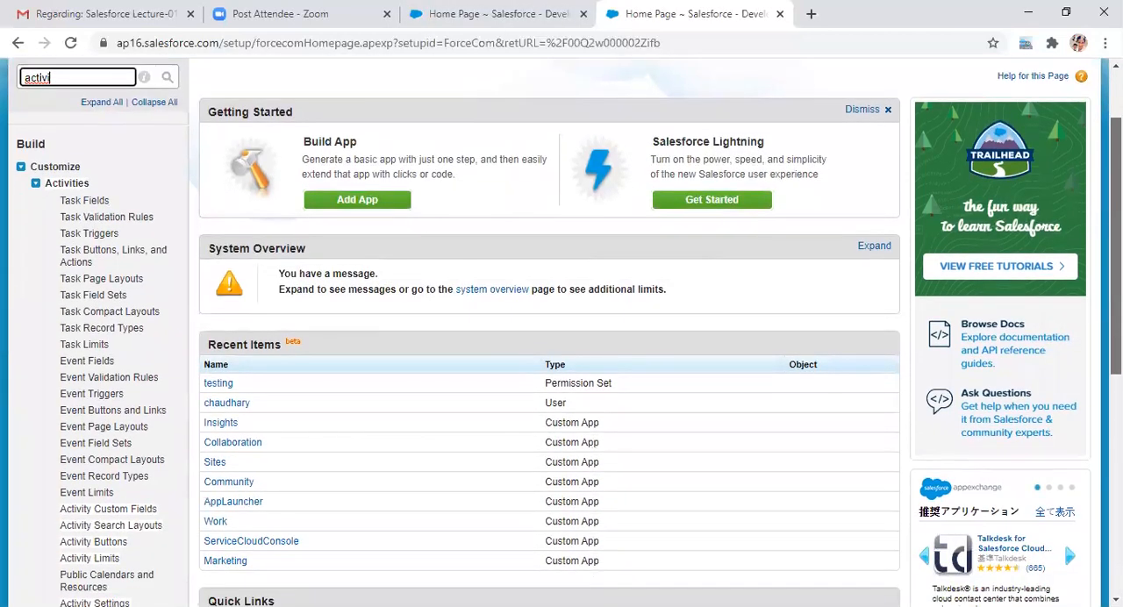
scroll(562, 333, "down", 1)
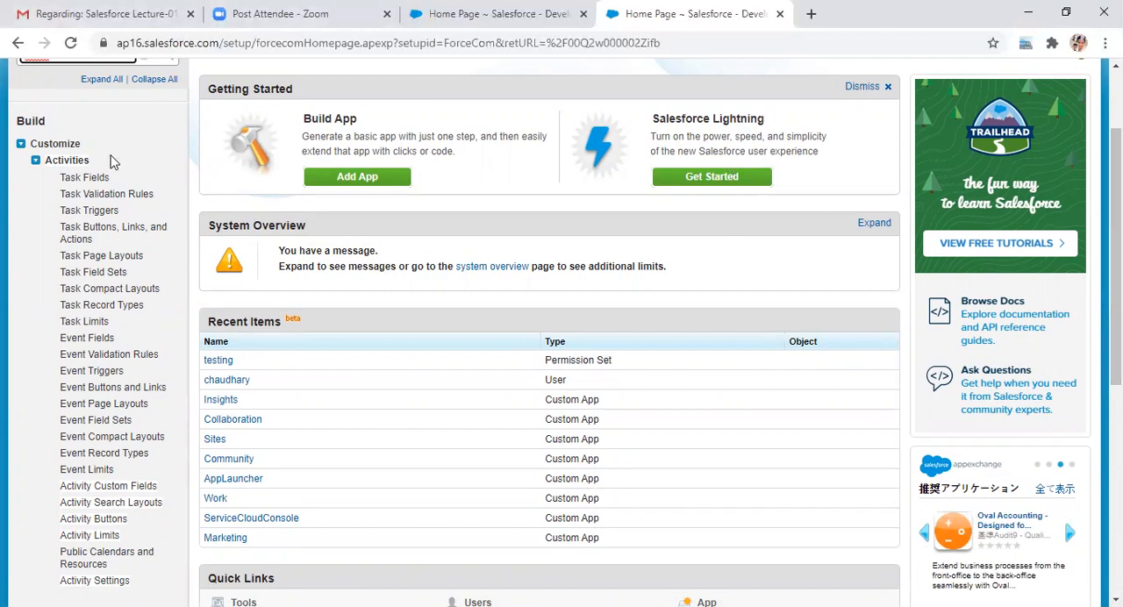
left_click(85, 178)
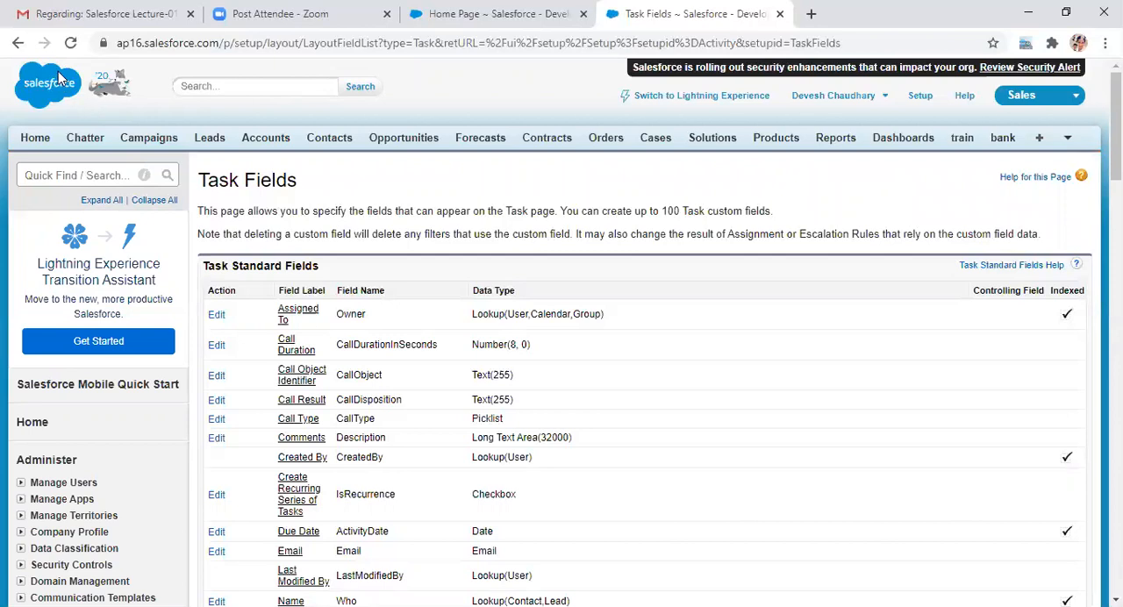
Step: Return to the Setup home page, search for "act", and open Task Fields in a separate browser tab
left_click(21, 46)
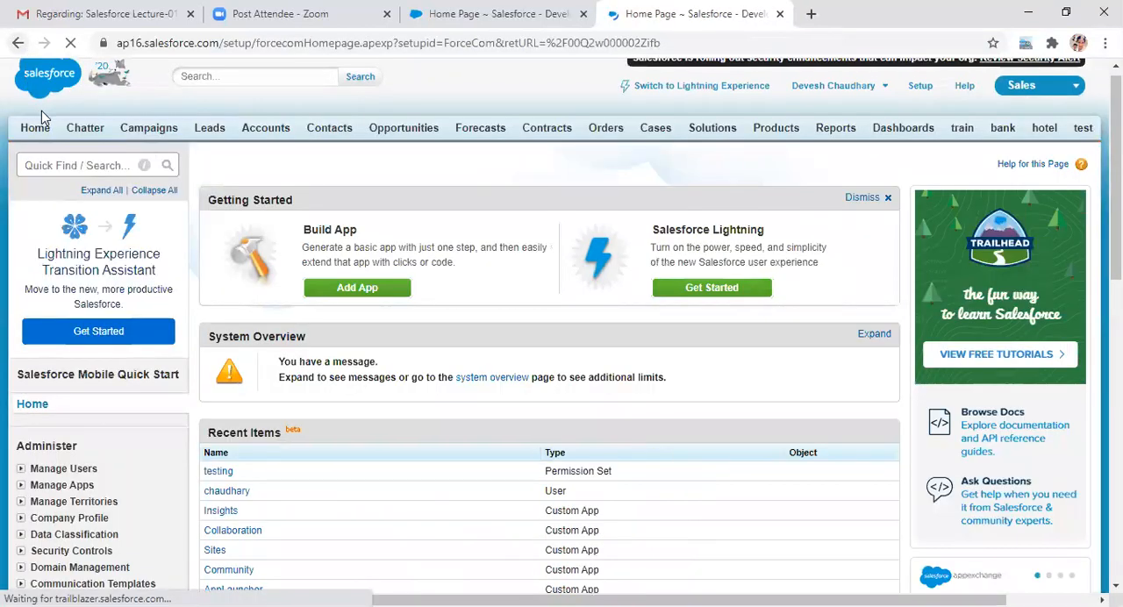
left_click(57, 167)
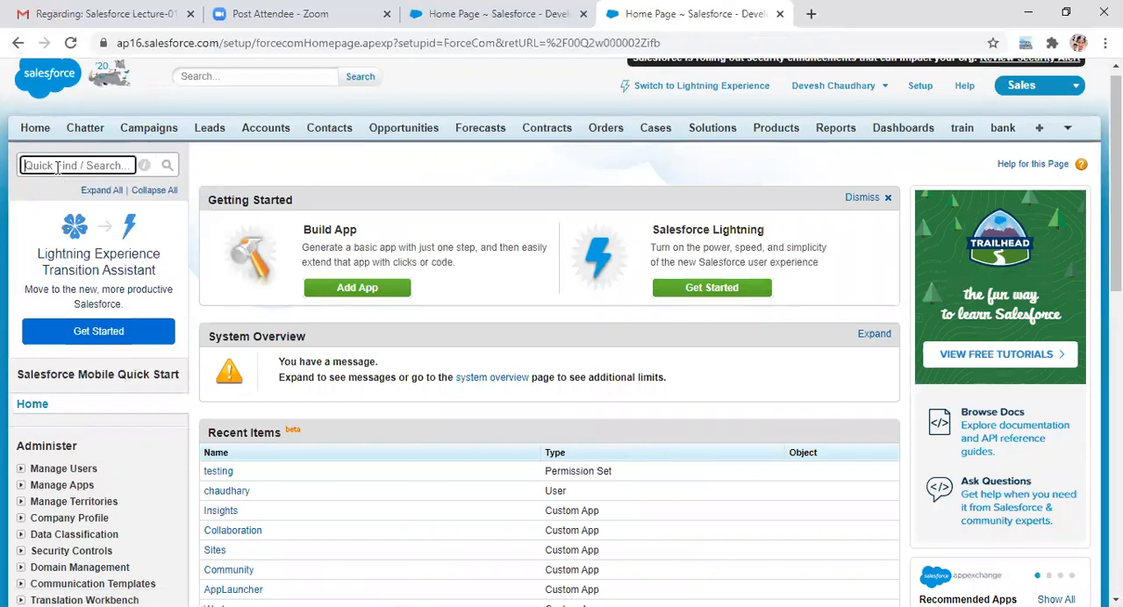
type("act")
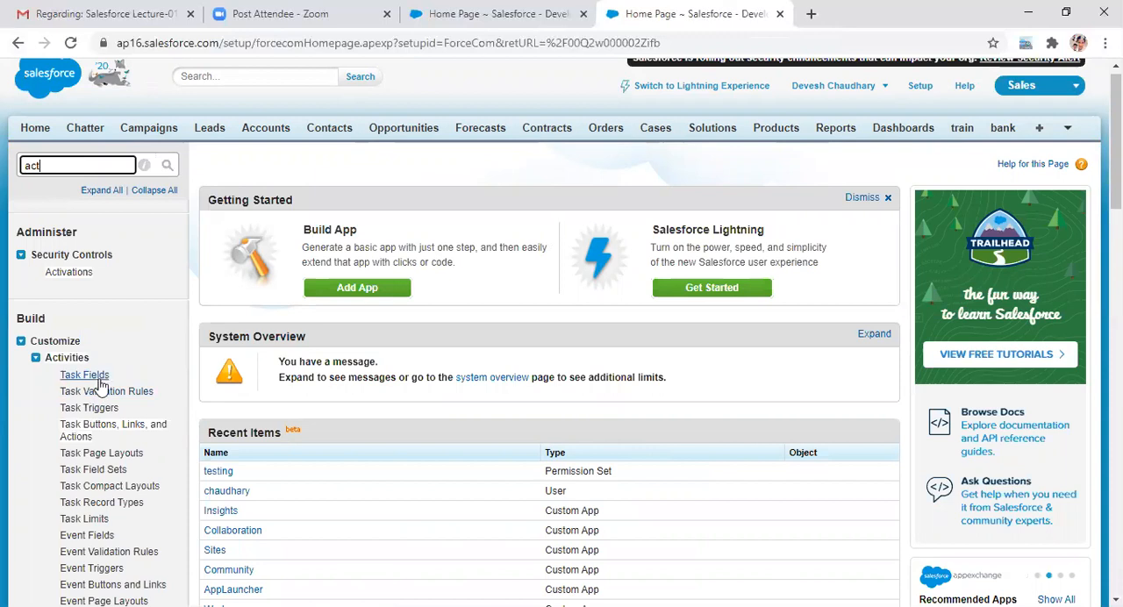
right_click(103, 377)
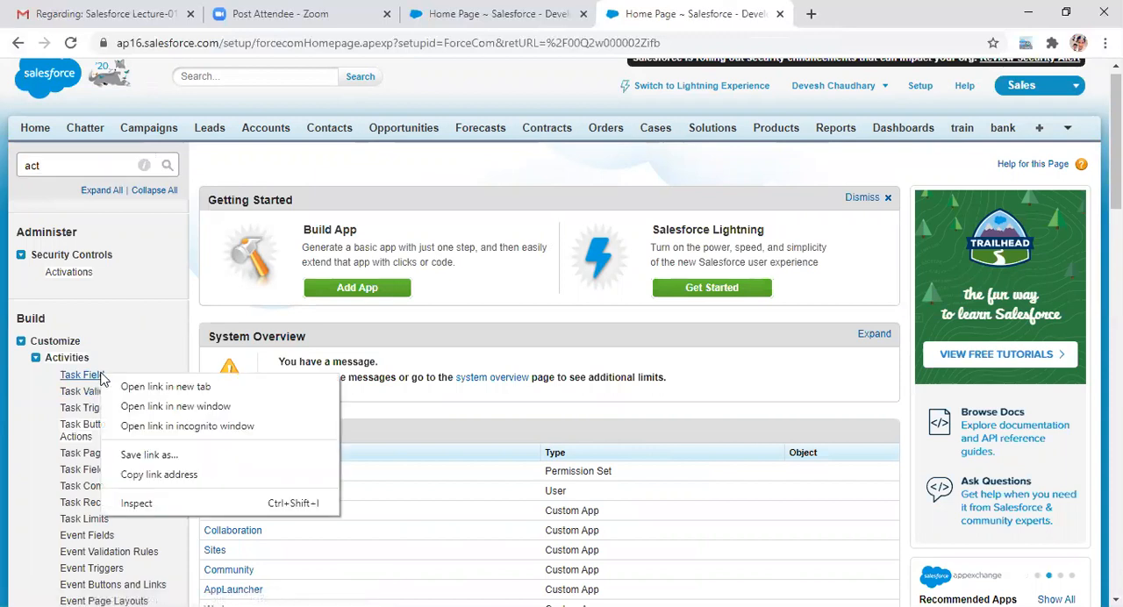
left_click(132, 407)
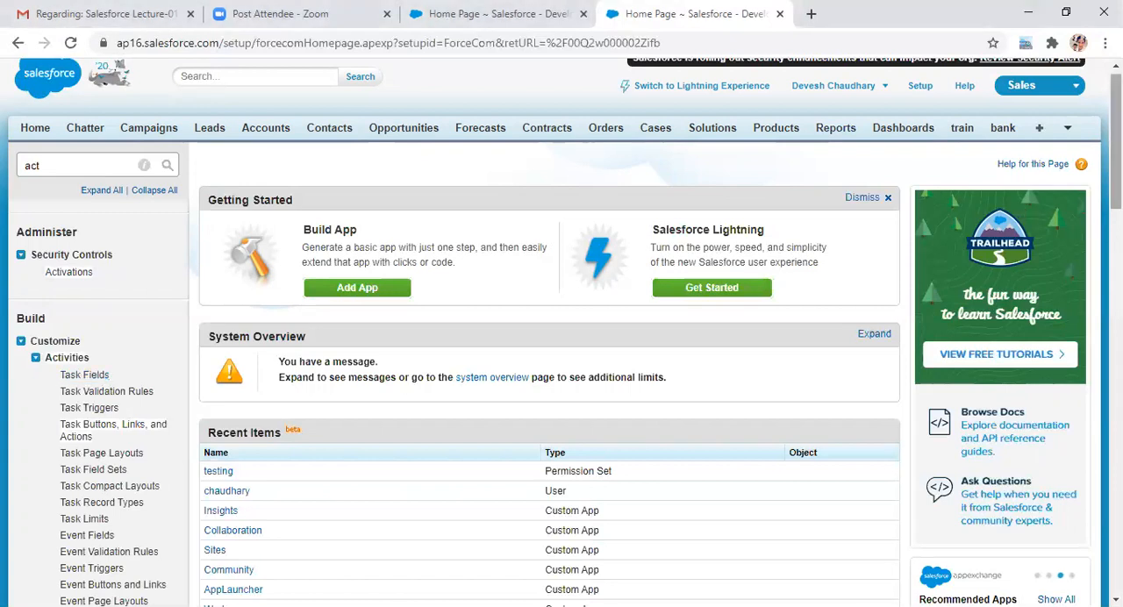
scroll(562, 331, "up", 1)
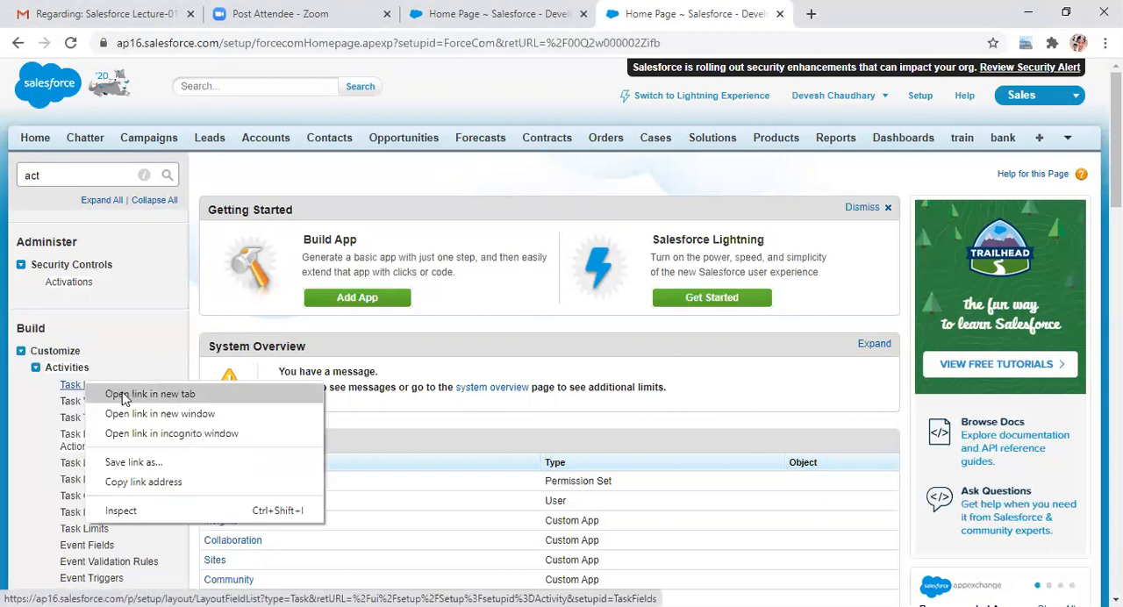
left_click(124, 395)
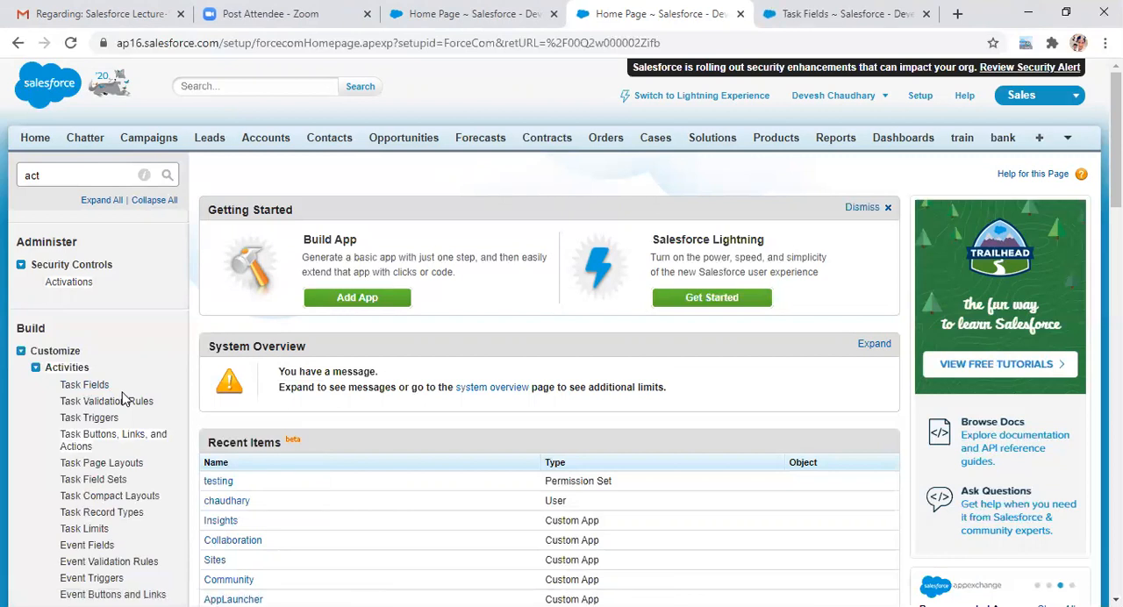
left_click(823, 7)
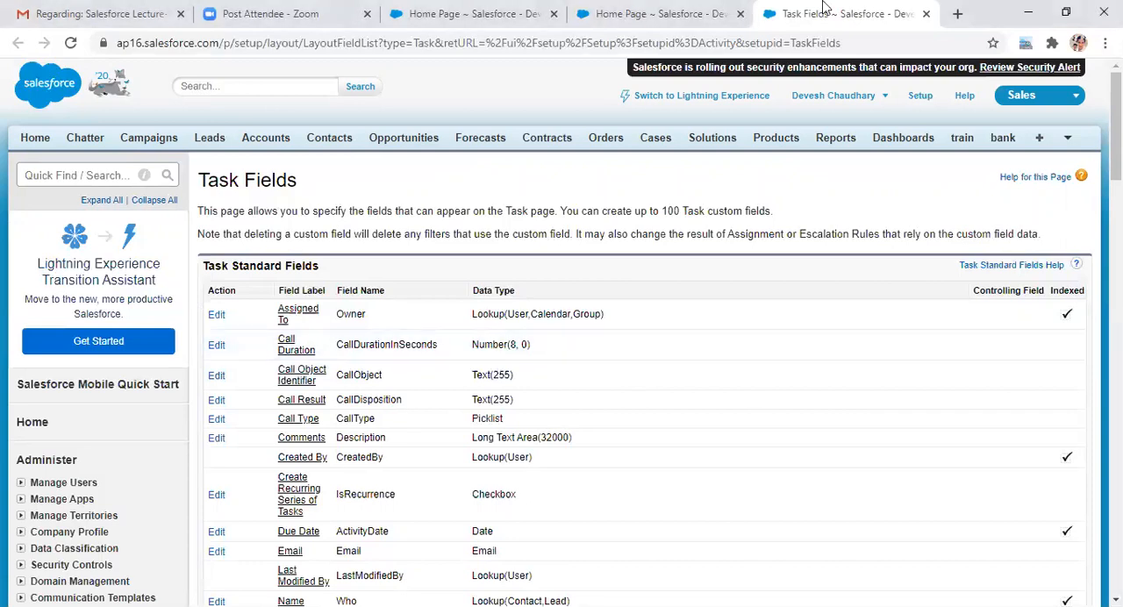
Step: Open the Event Fields page from the Activities settings in another browser tab
left_click(665, 15)
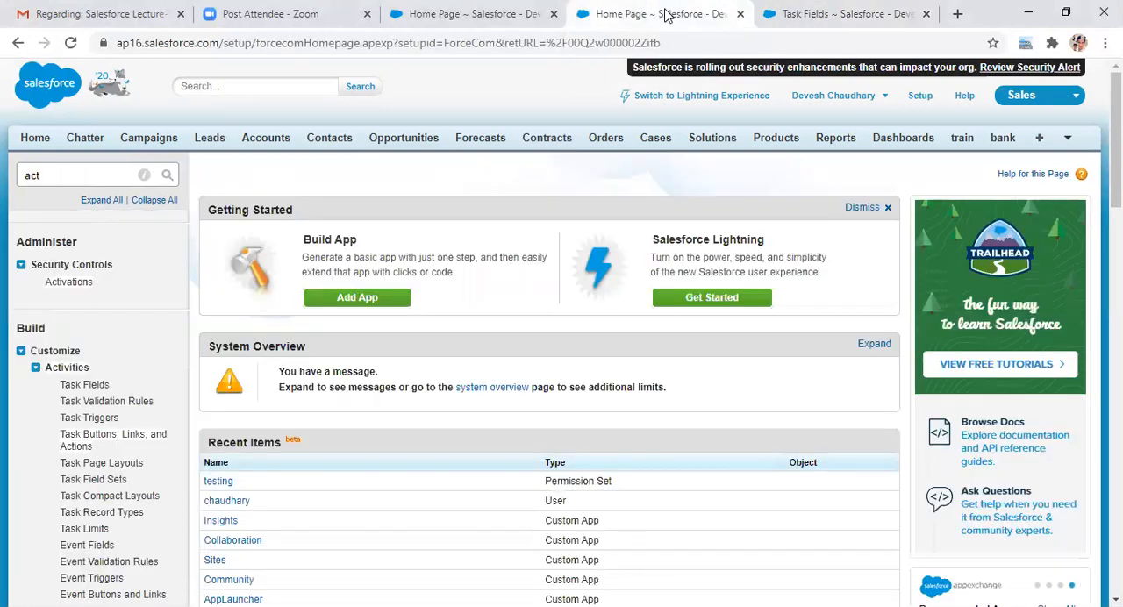
right_click(86, 551)
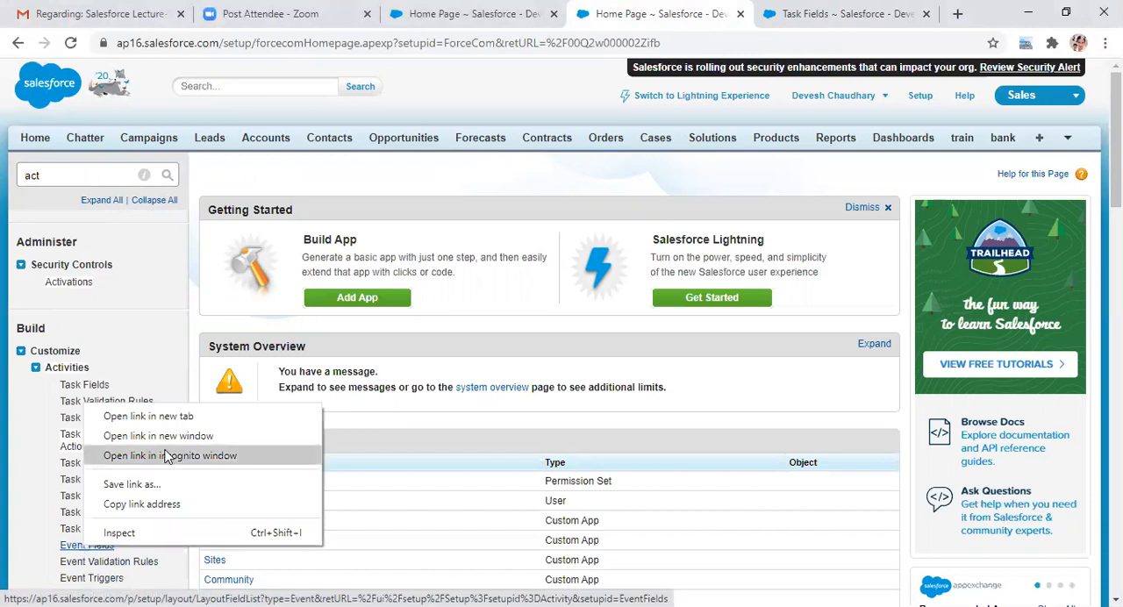
left_click(166, 418)
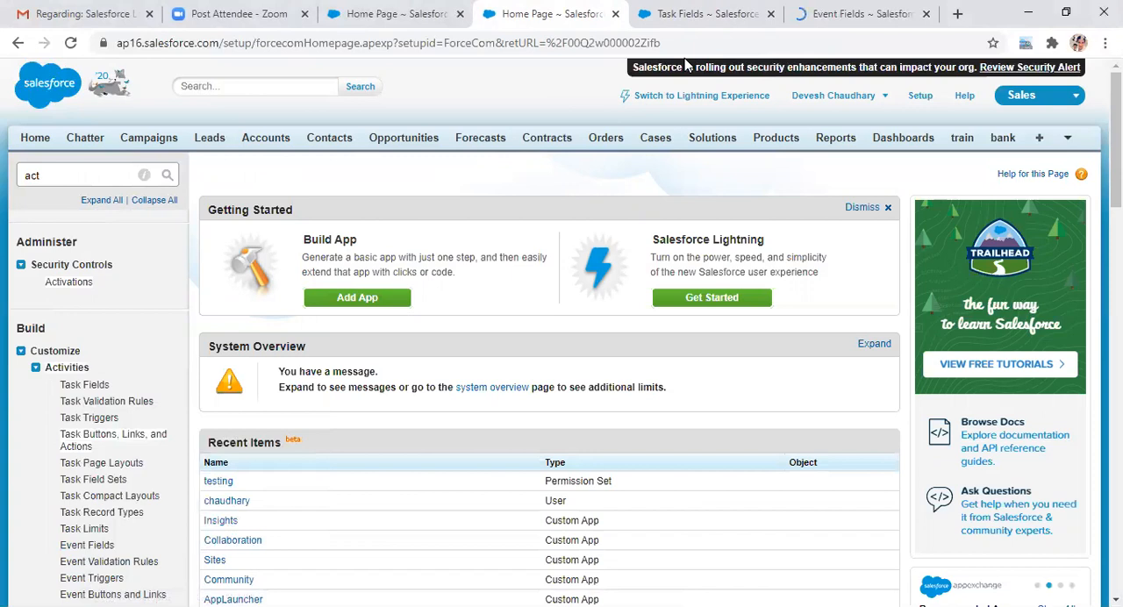
Step: Look through the Task Fields page and compare it with the Event Fields page
left_click(711, 15)
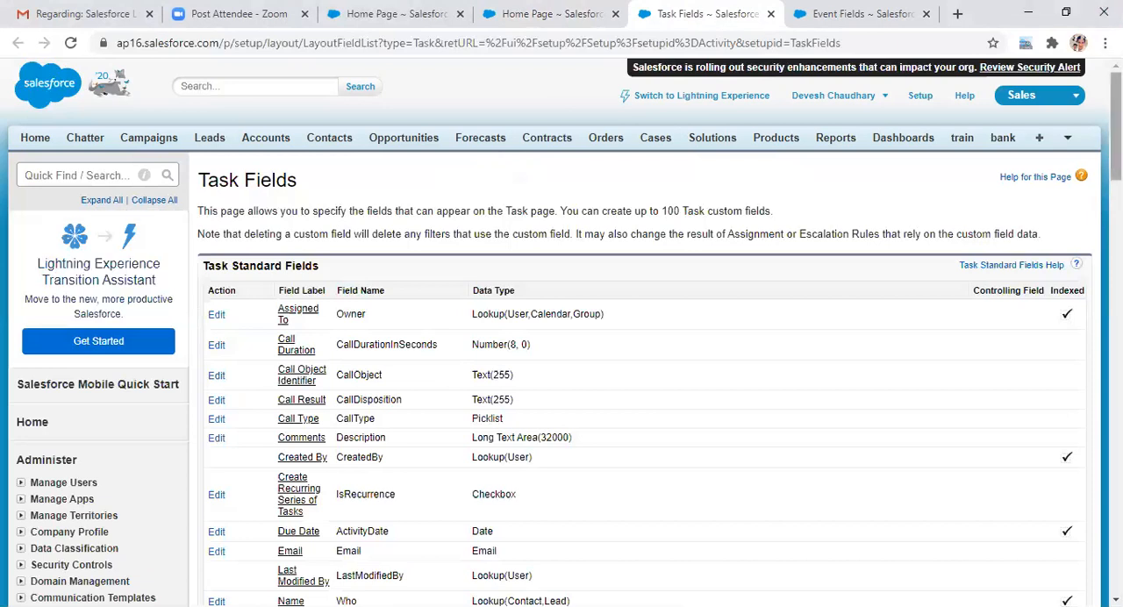
scroll(562, 334, "down", 15)
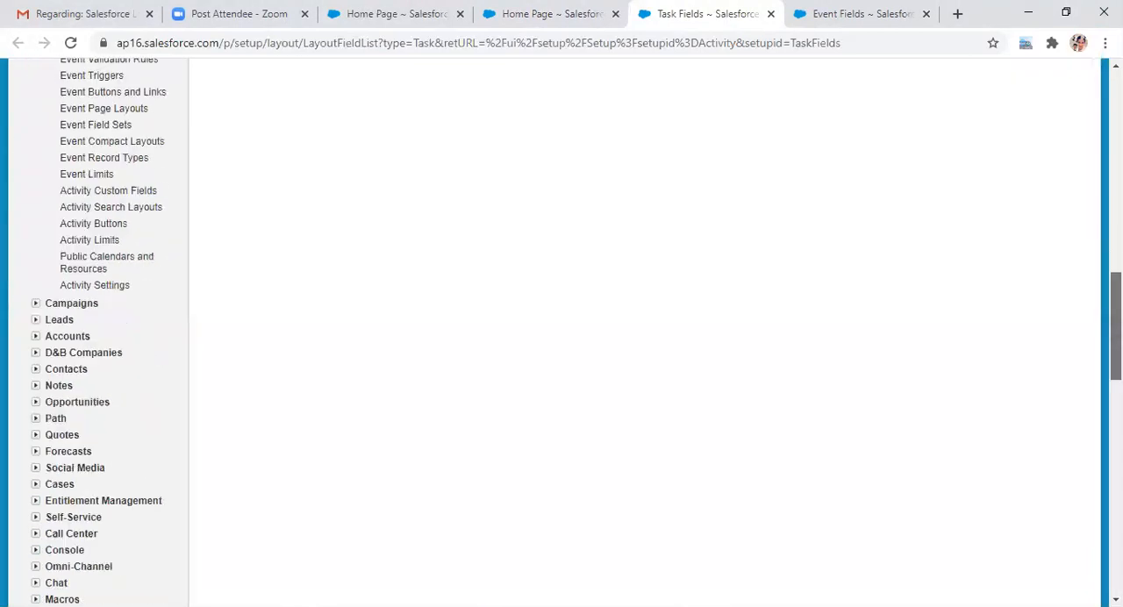
scroll(561, 334, "down", 8)
left_click_drag(1116, 451, 1116, 127)
left_click(842, 12)
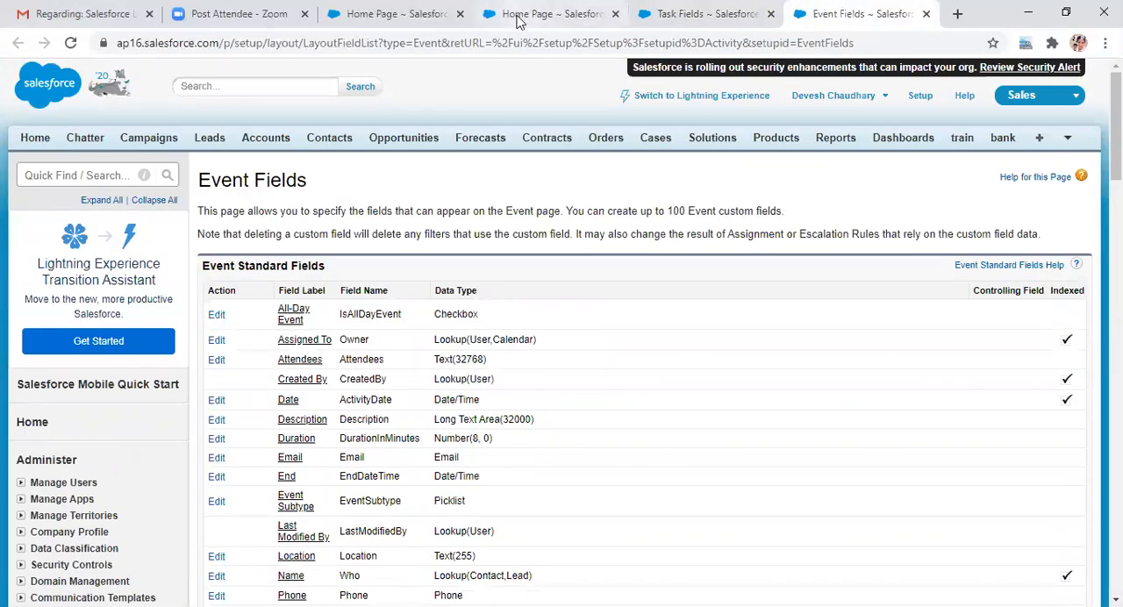
left_click(690, 12)
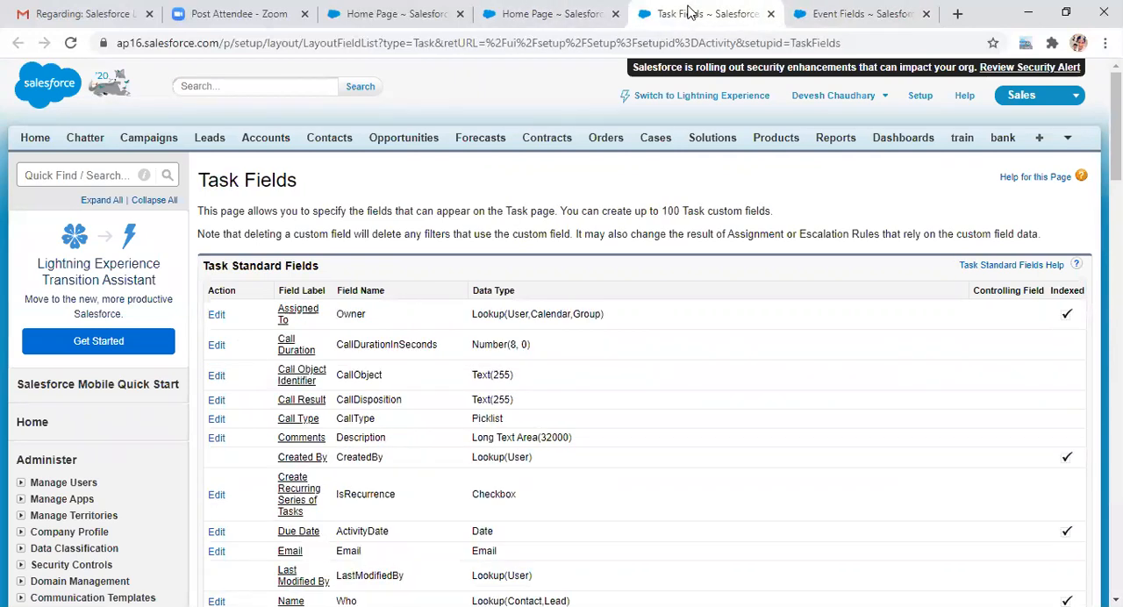
Step: Return to the Setup search results and examine the task, event and activity settings listed under Activities
left_click(574, 20)
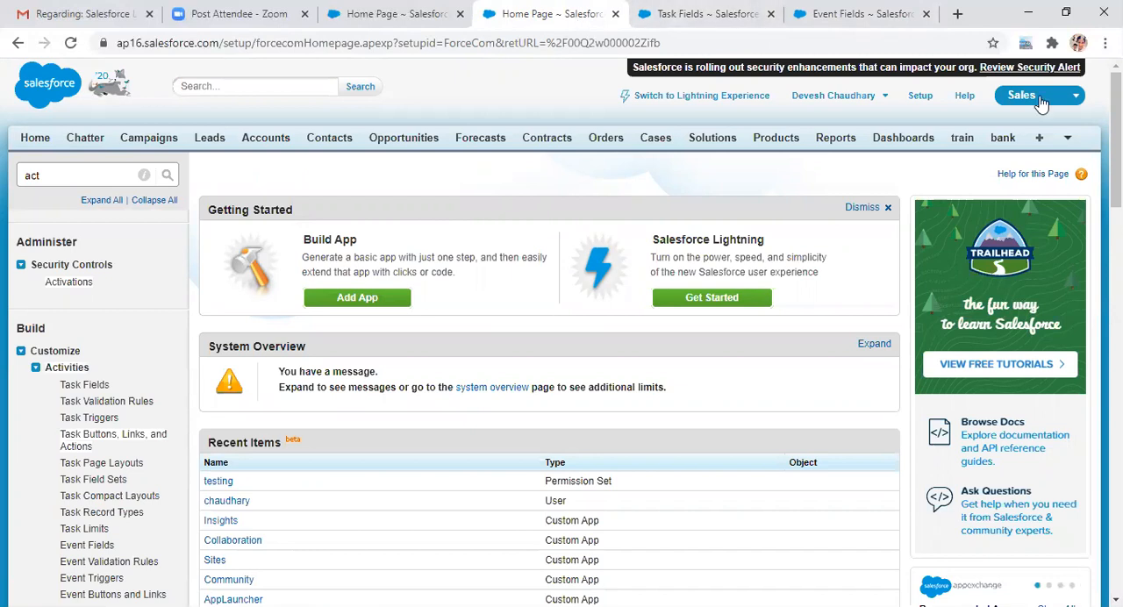
scroll(562, 330, "down", 1)
scroll(561, 331, "down", 1)
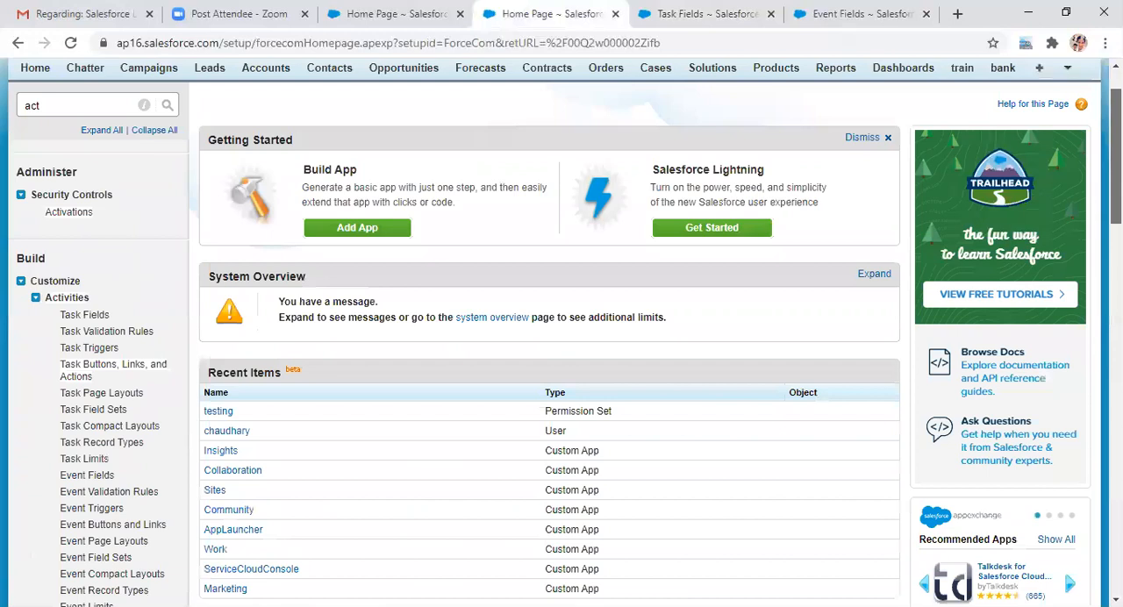
scroll(561, 331, "down", 2)
scroll(561, 331, "down", 3)
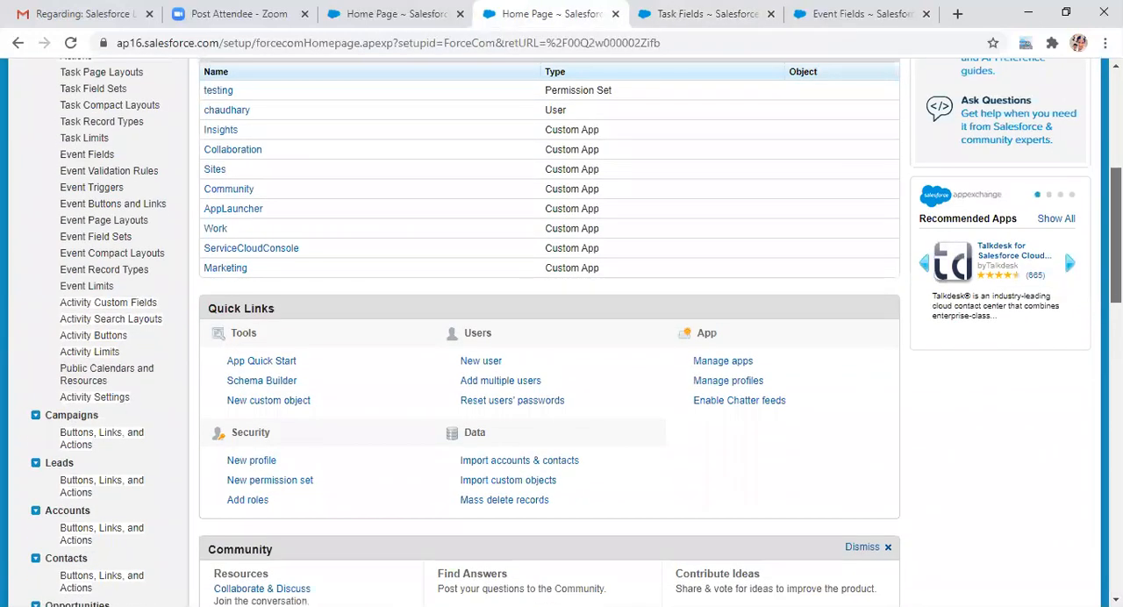
scroll(562, 331, "up", 1)
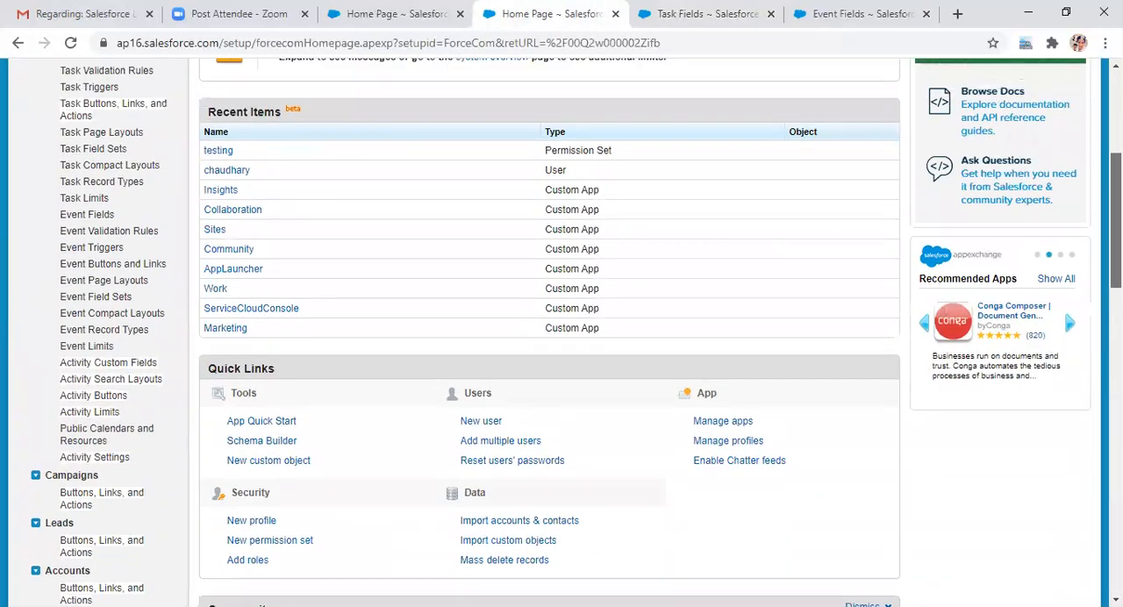
Step: Look over the task and event settings under Activities, and review the standard fields on the Task Fields page
scroll(561, 331, "up", 1)
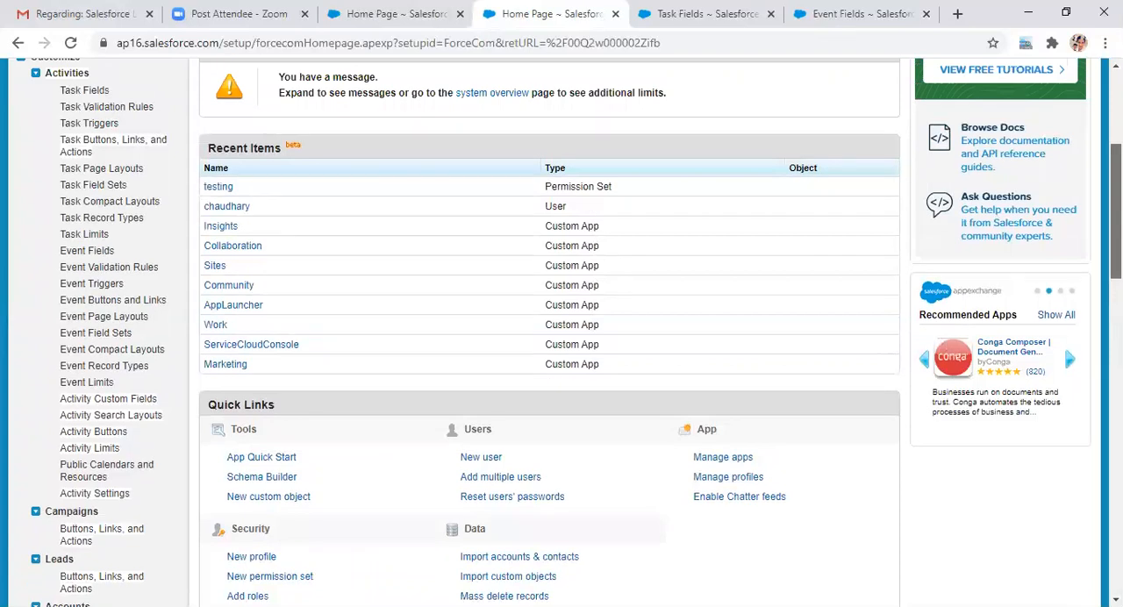
scroll(561, 331, "up", 1)
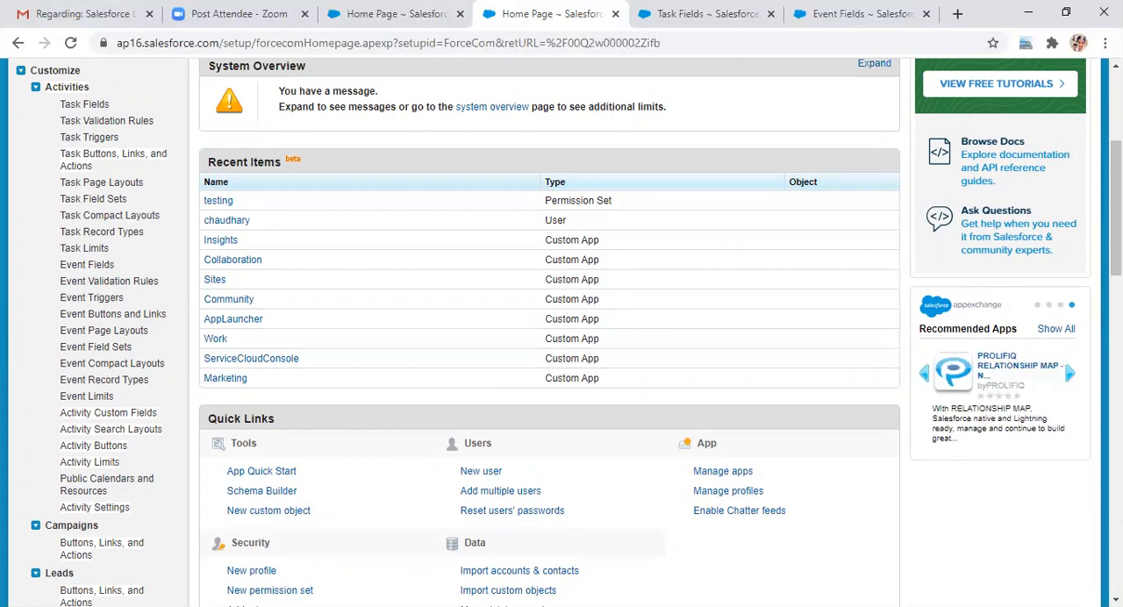
left_click(672, 13)
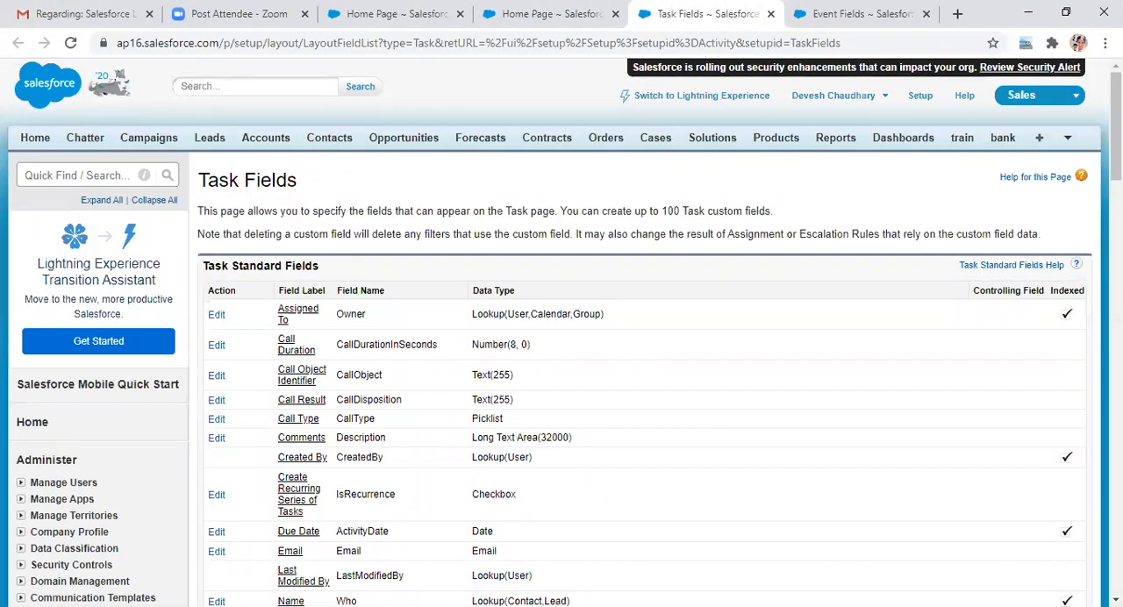
scroll(1115, 132, "down", 9)
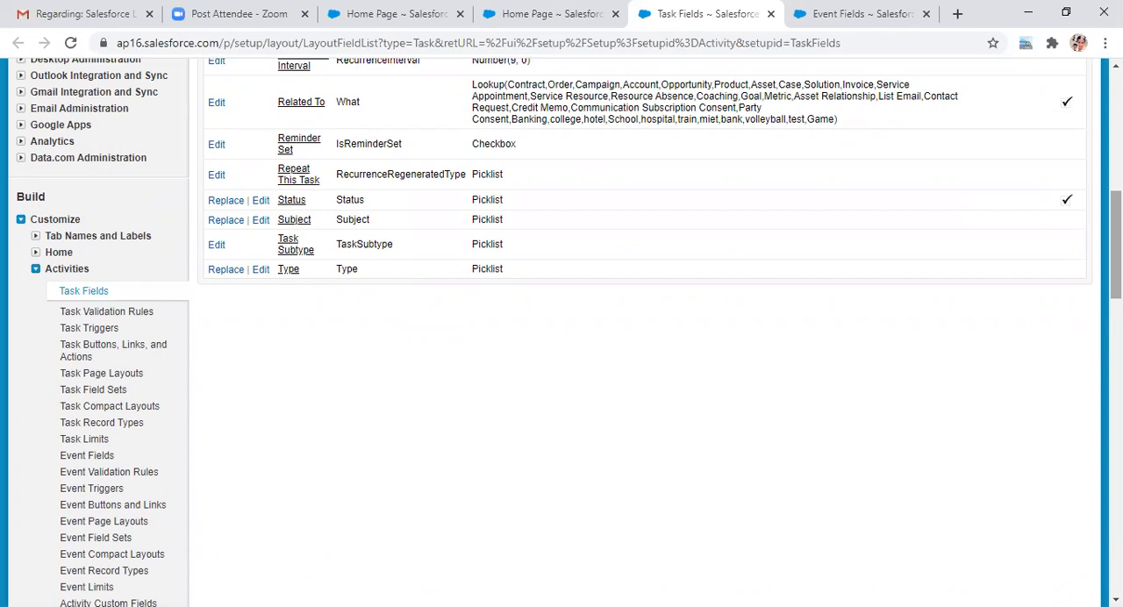
Step: Review the standard fields on the Event Fields page and the event and activity settings listed beside them
left_click(849, 13)
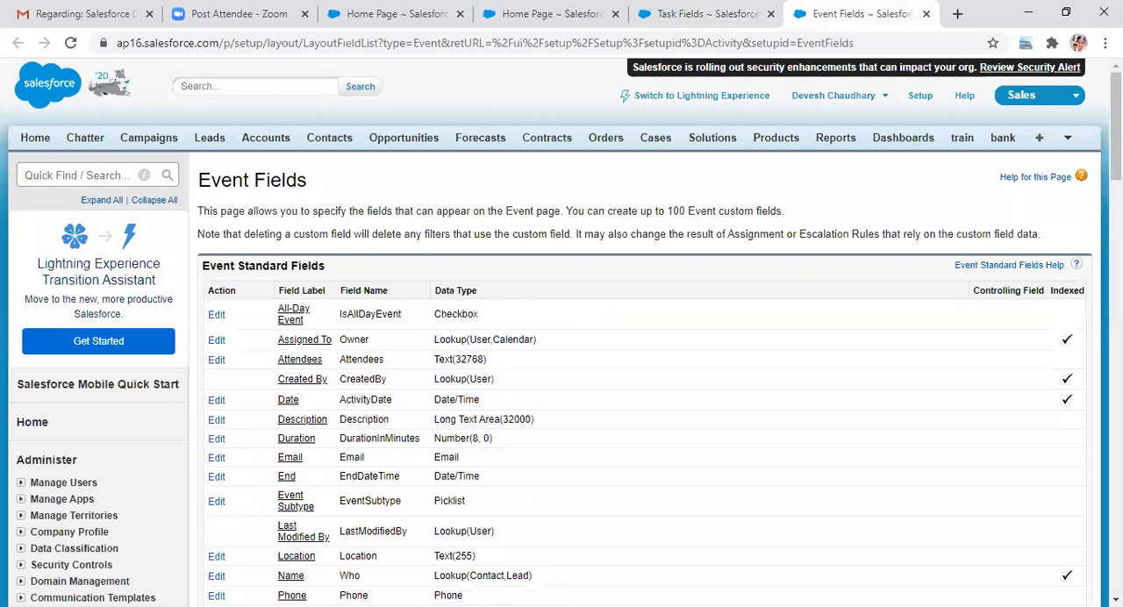
scroll(649, 351, "down", 6)
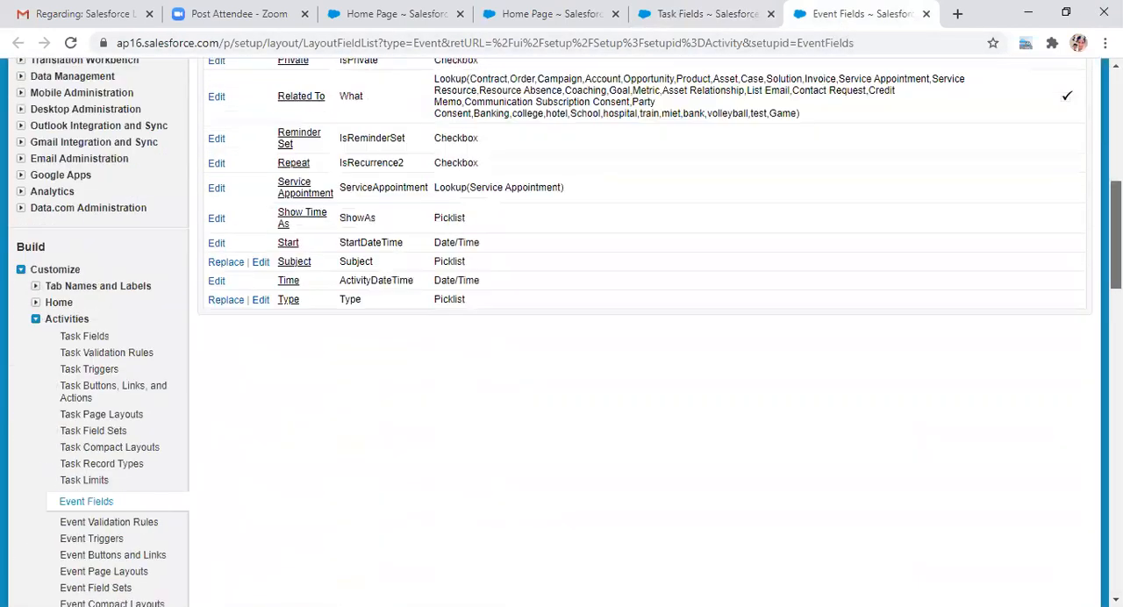
scroll(649, 351, "down", 1)
scroll(649, 351, "down", 1)
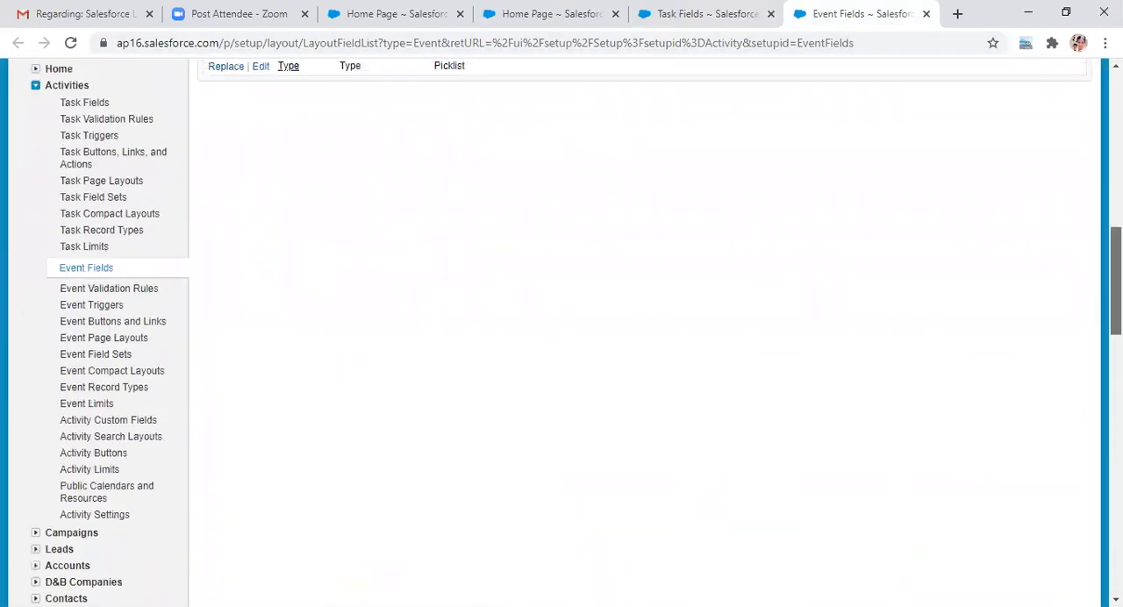
left_click_drag(1116, 281, 1116, 279)
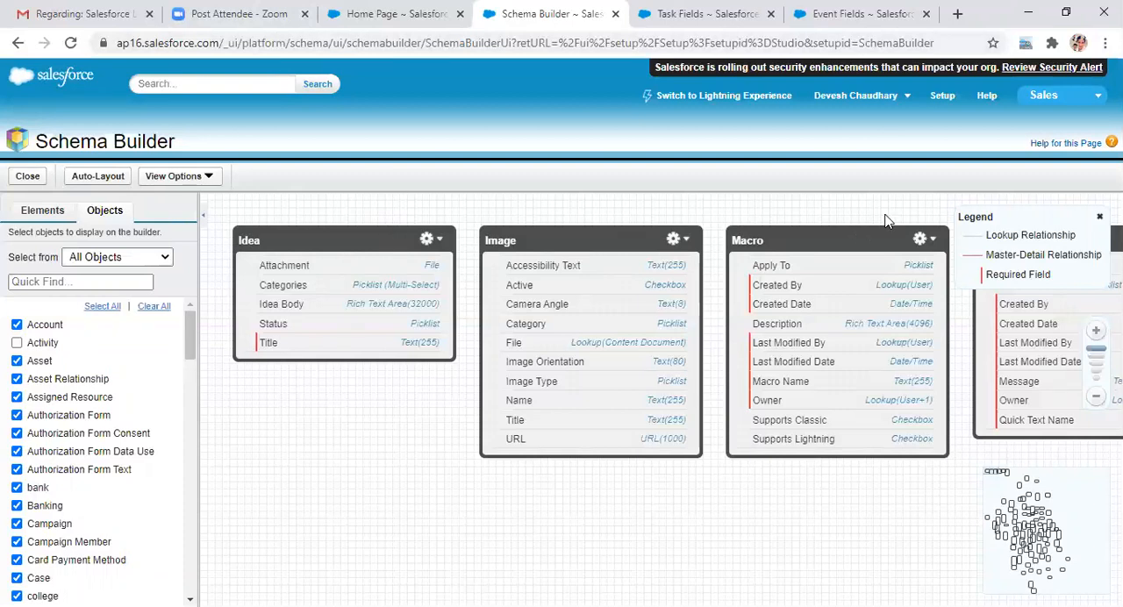
Step: Go to the Contacts home page and open the Contact Fields page to view the contact object's fields
left_click(407, 12)
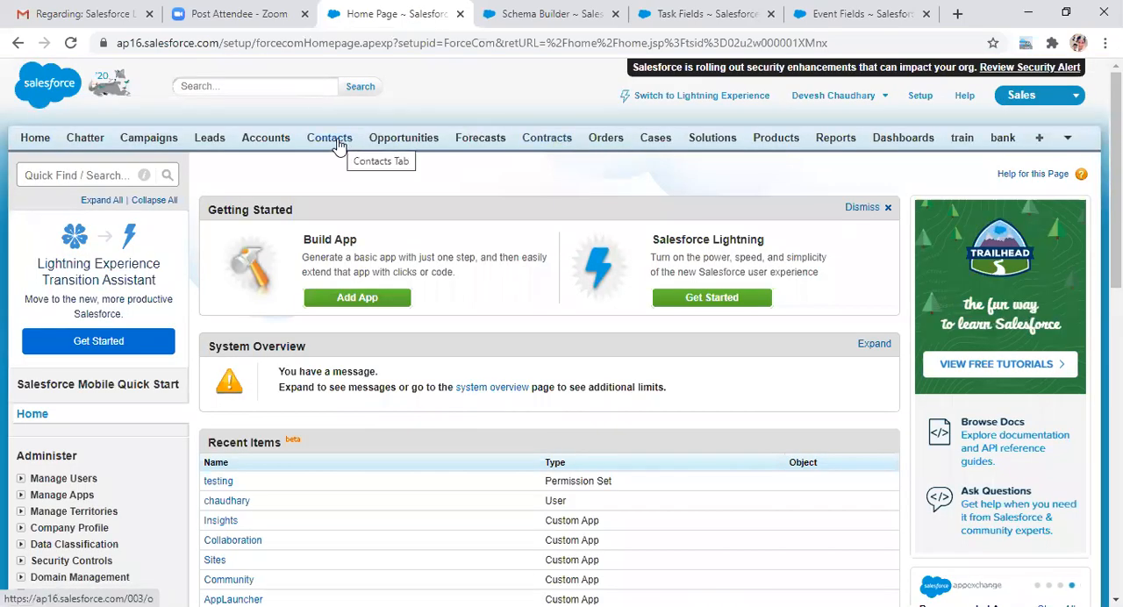
left_click(338, 145)
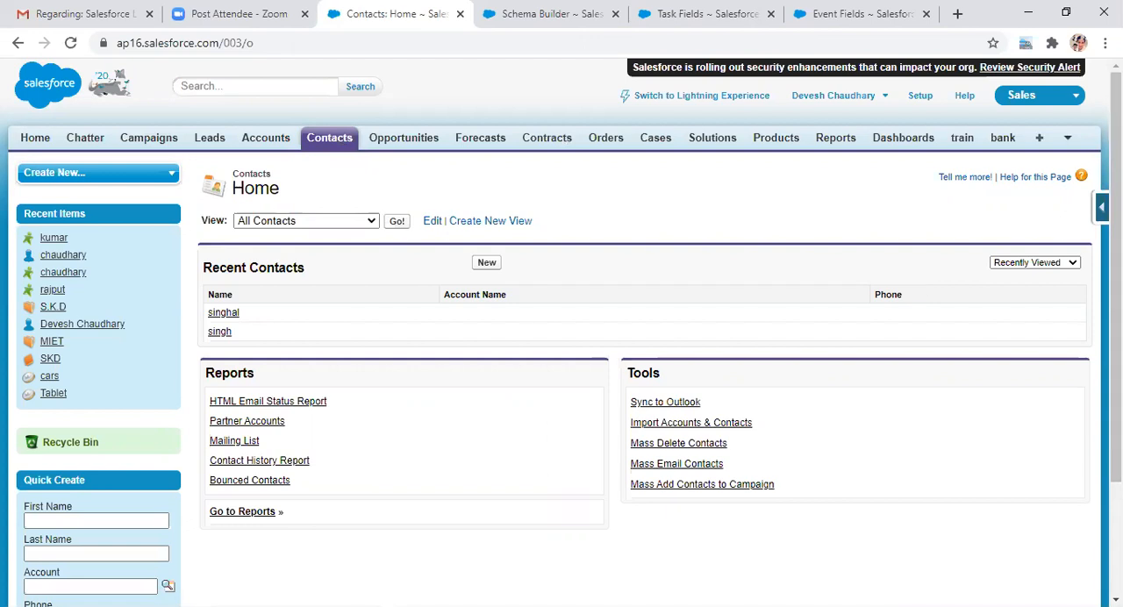
mouse_move(1101, 207)
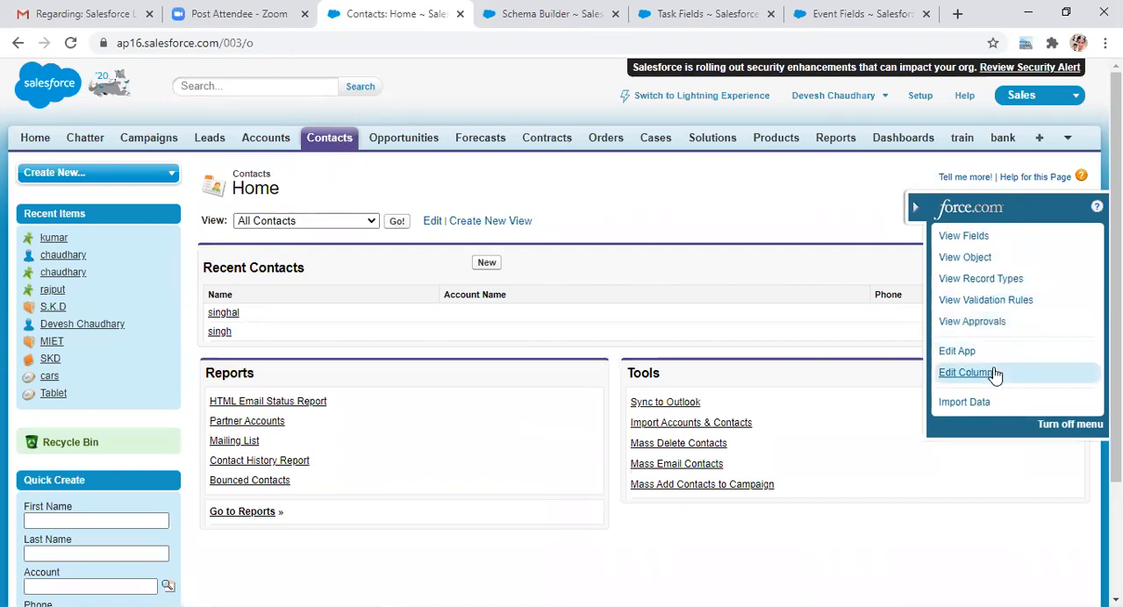
left_click(974, 237)
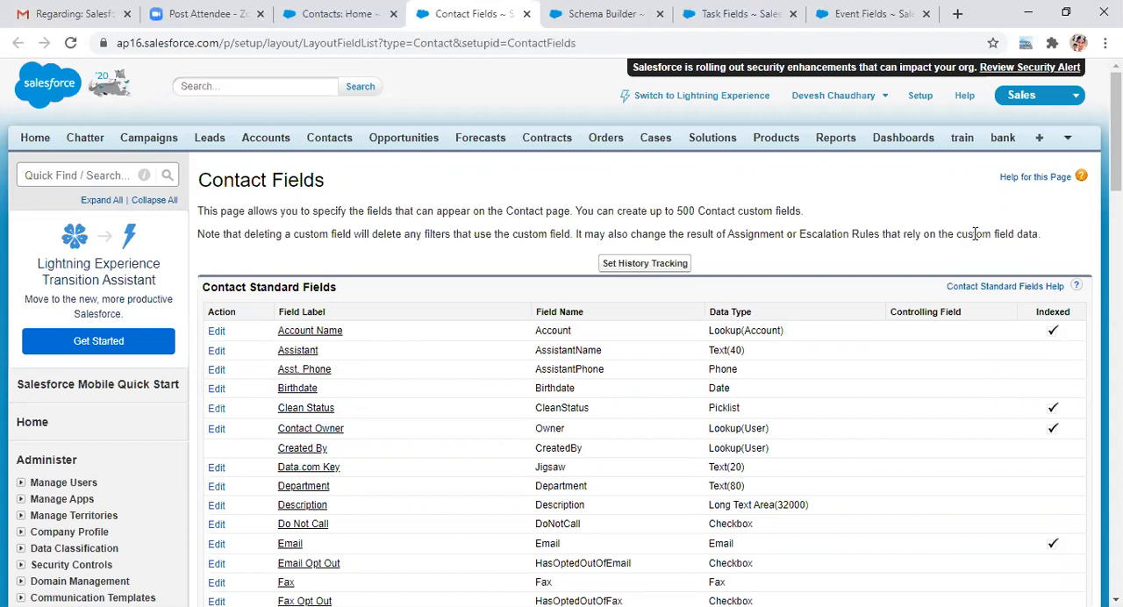
Step: Start a new contact from the Contacts home page and look up MIET as its Account Name
left_click(343, 9)
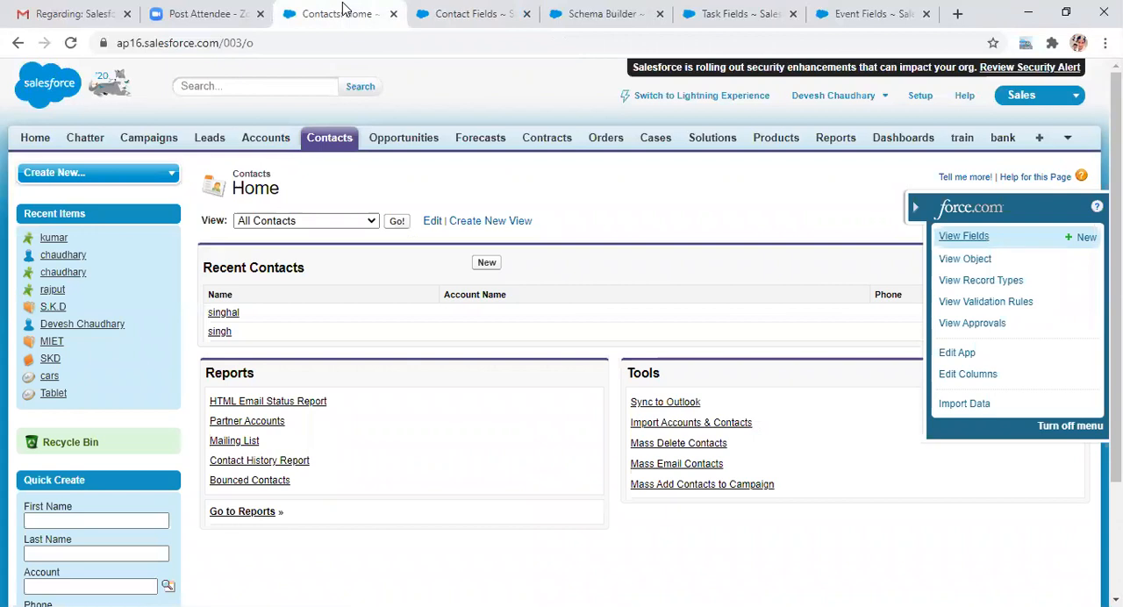
left_click(487, 263)
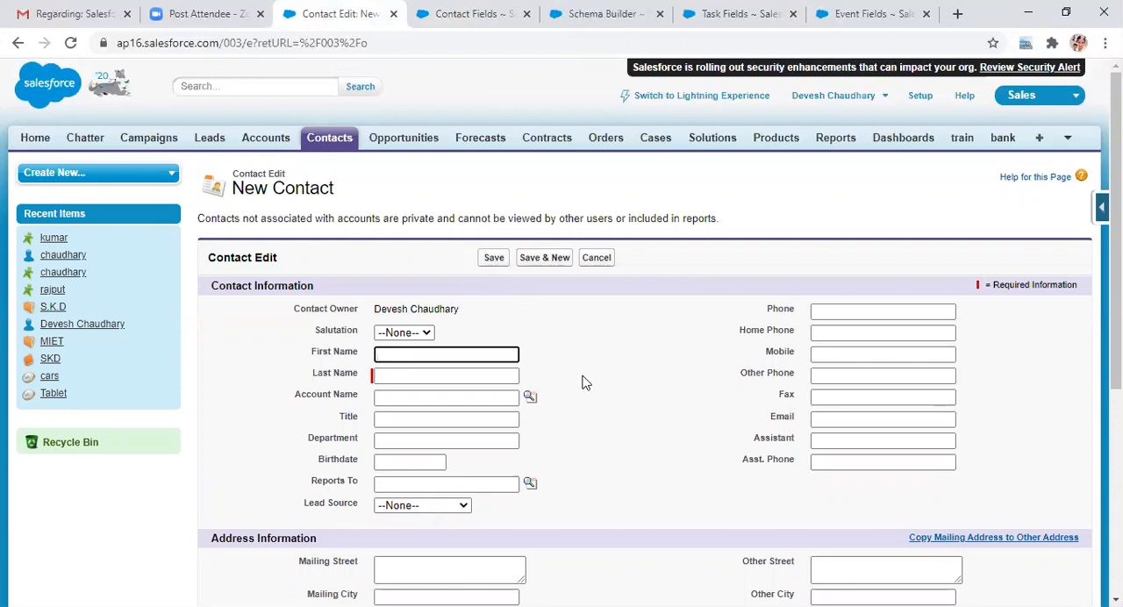
left_click(530, 399)
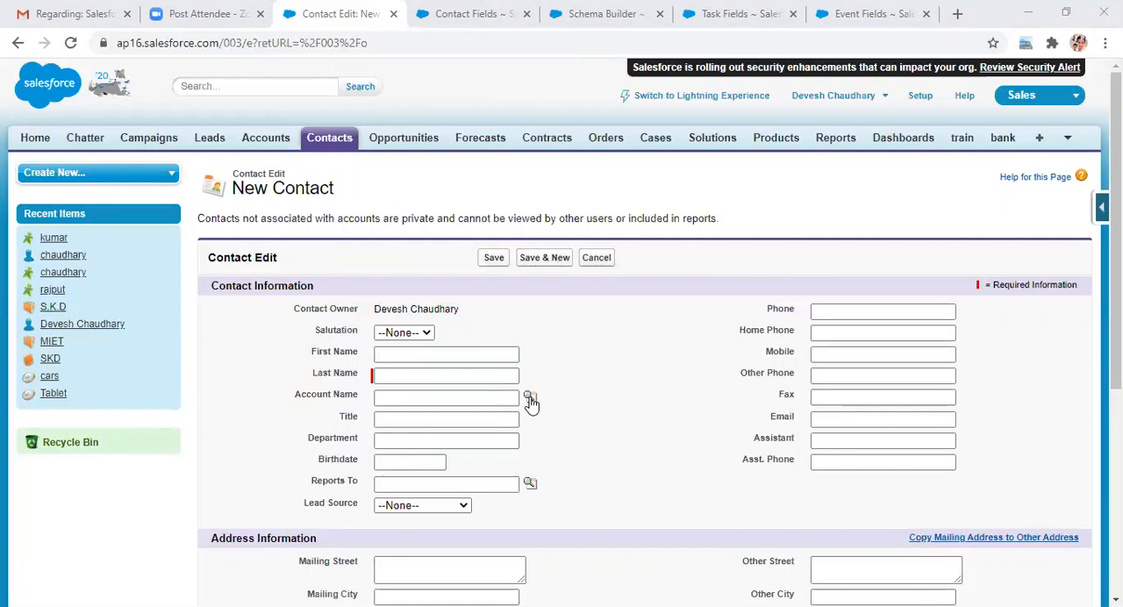
left_click(274, 431)
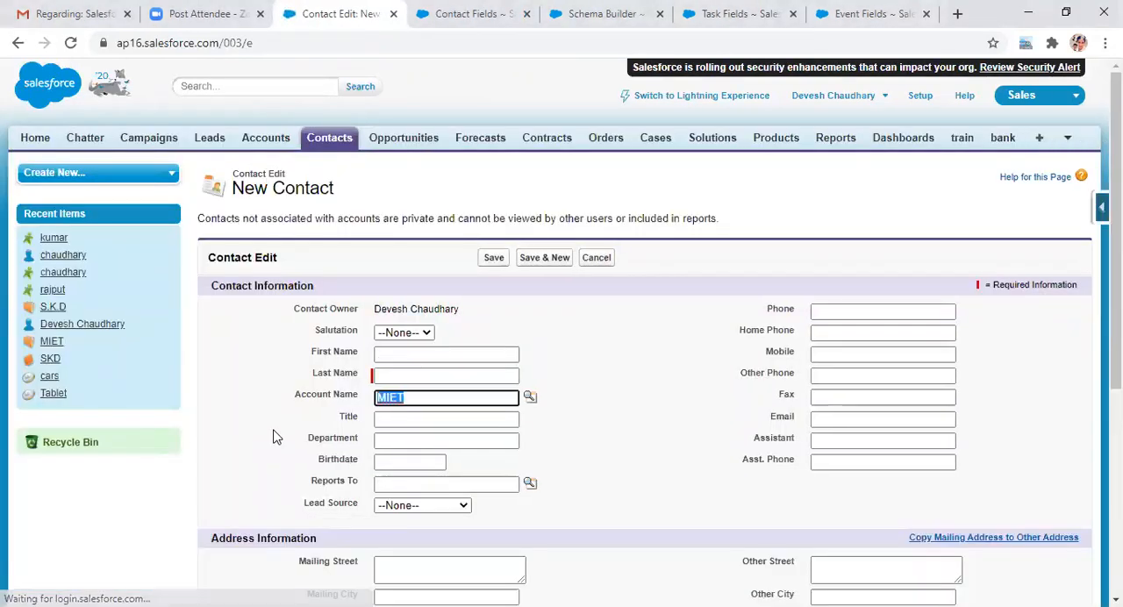
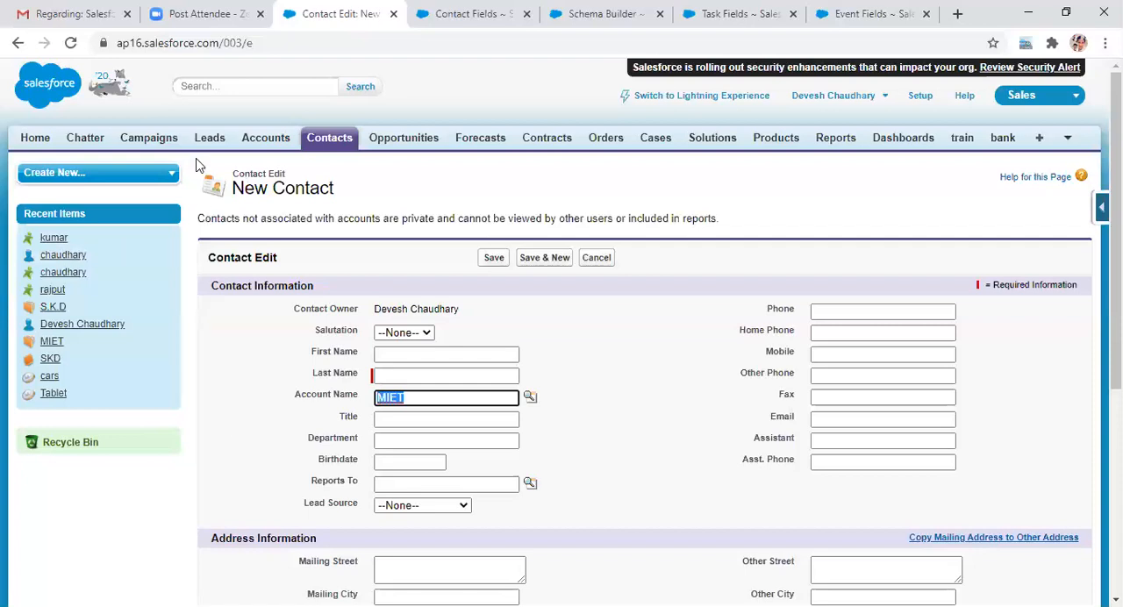
Step: Check the entry form for a new train record, and open the train object's field definitions
left_click(961, 143)
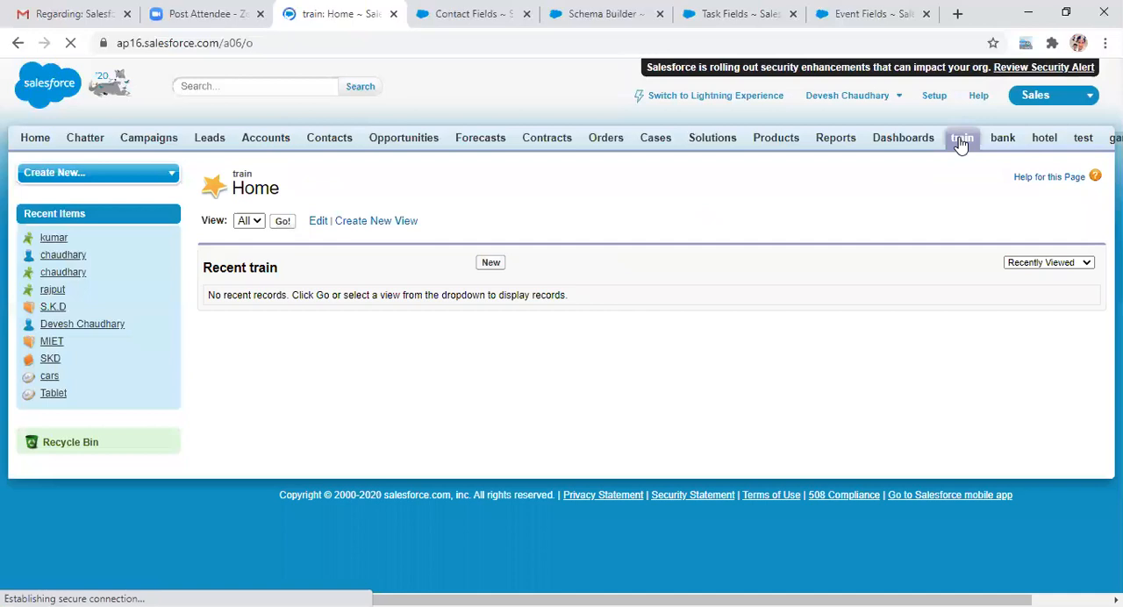
left_click(492, 263)
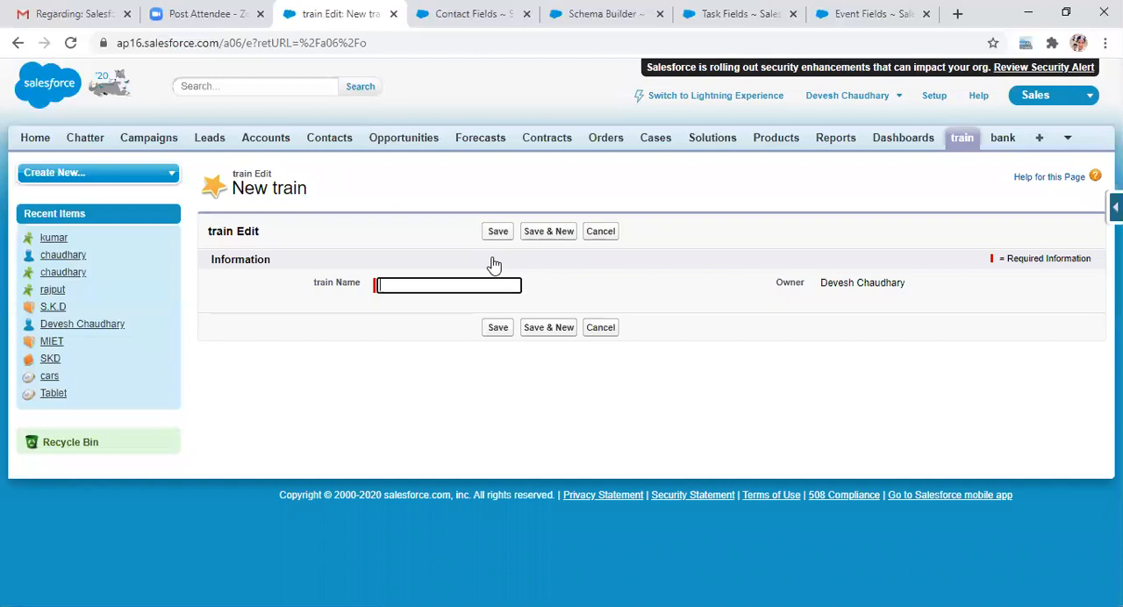
left_click(418, 288)
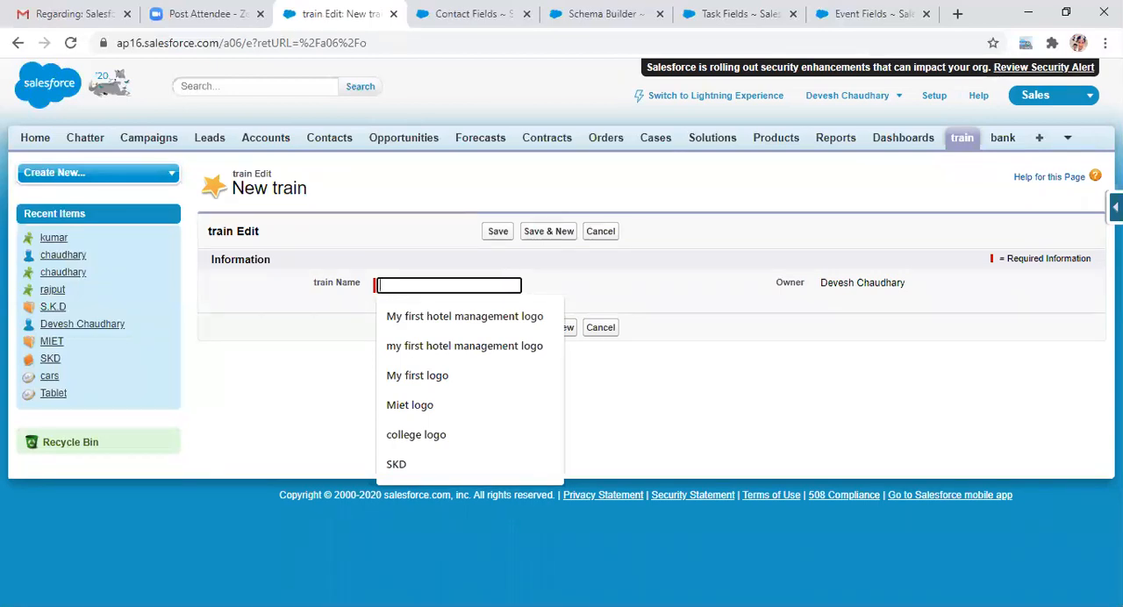
left_click(1116, 207)
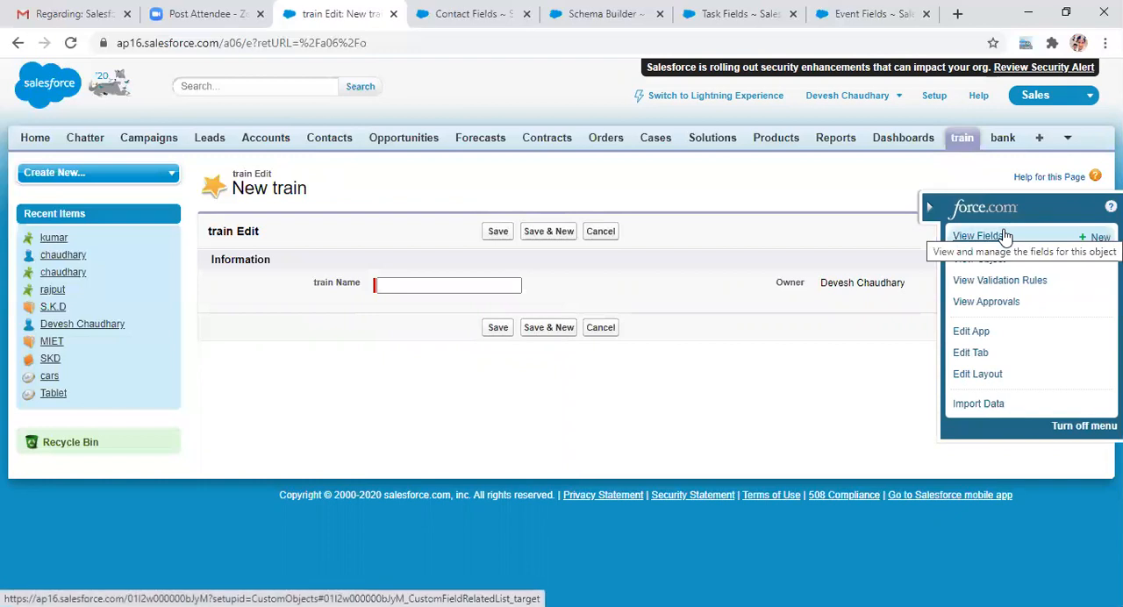
left_click(989, 237)
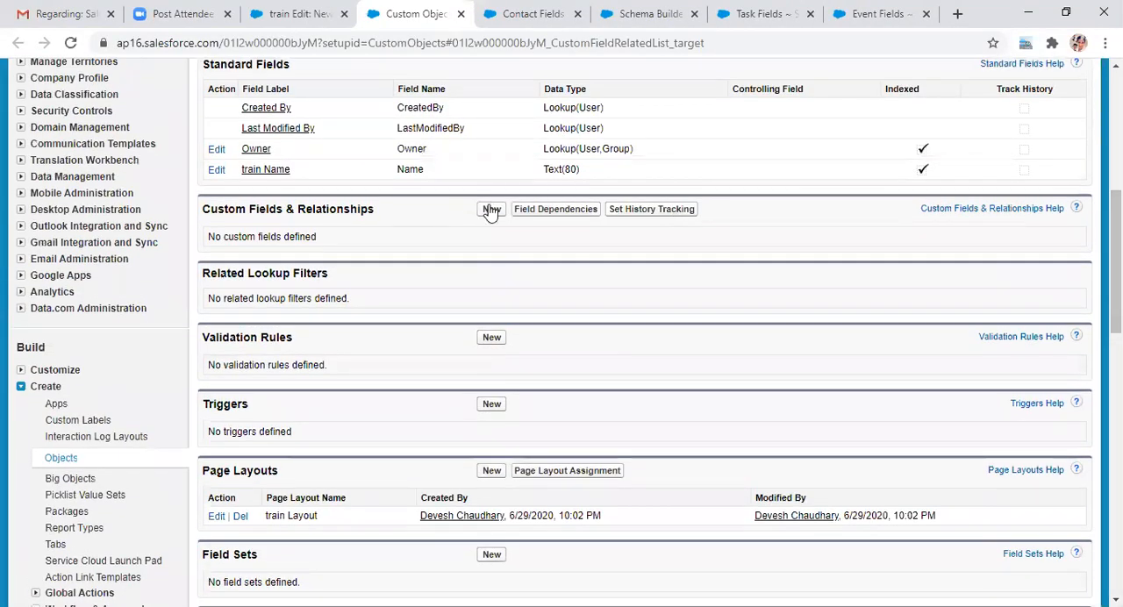
Step: Start a new custom field on the train object with the Master-Detail Relationship data type
left_click(490, 211)
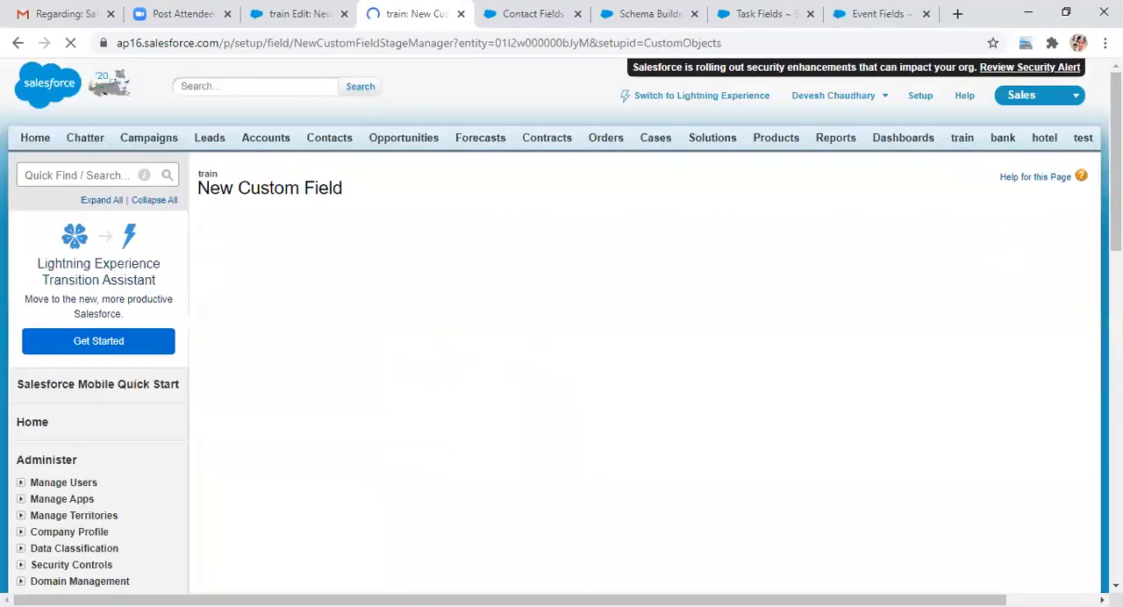
scroll(561, 332, "down", 1)
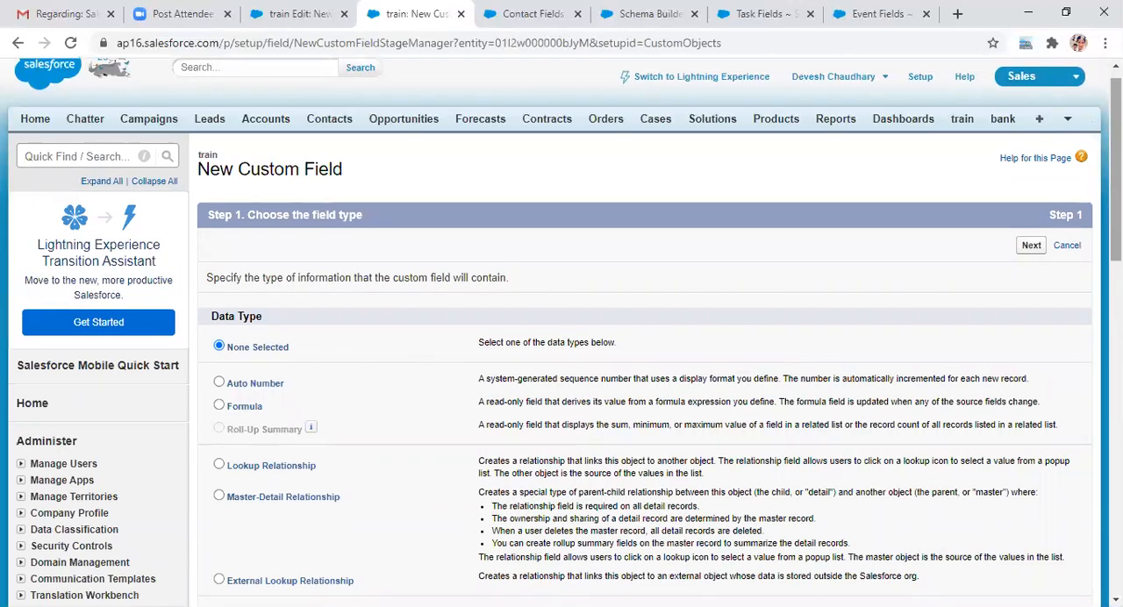
scroll(313, 363, "down", 2)
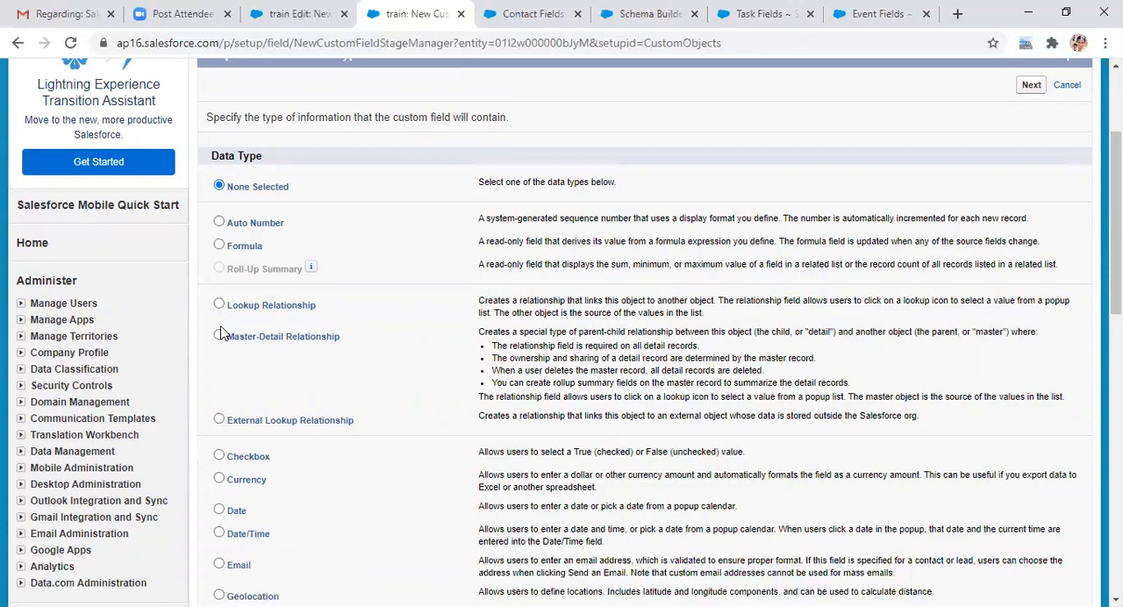
left_click(219, 336)
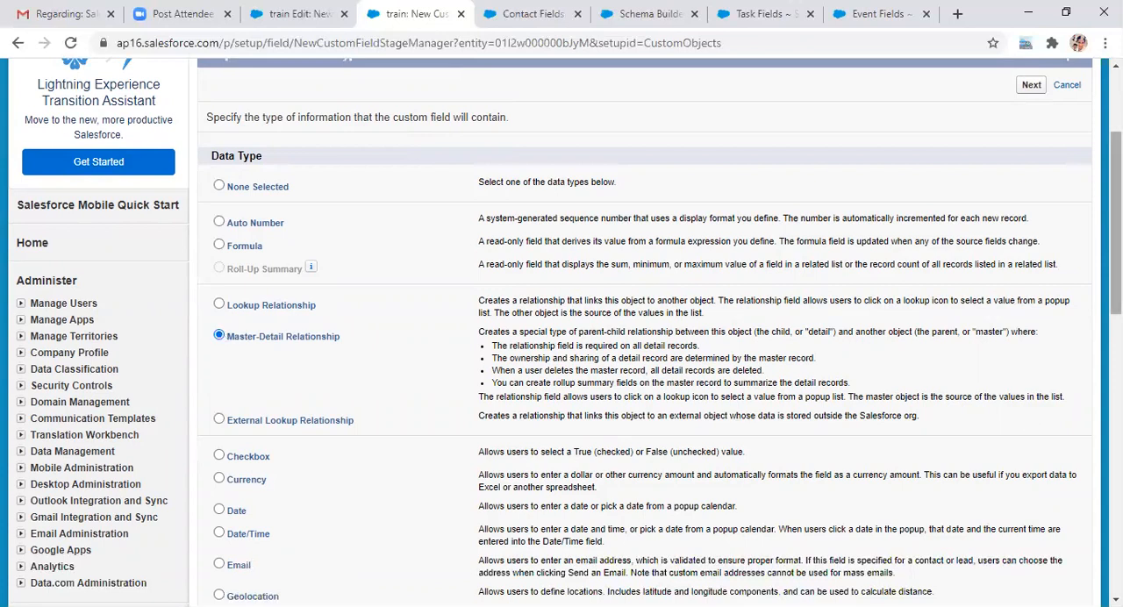
scroll(644, 333, "down", 7)
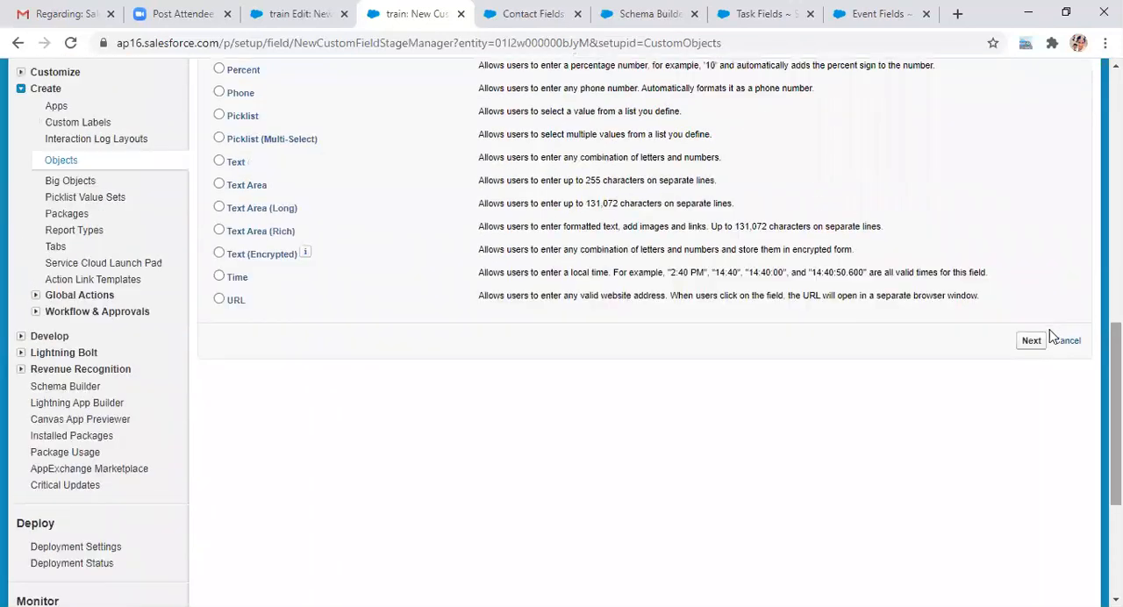
left_click(1032, 341)
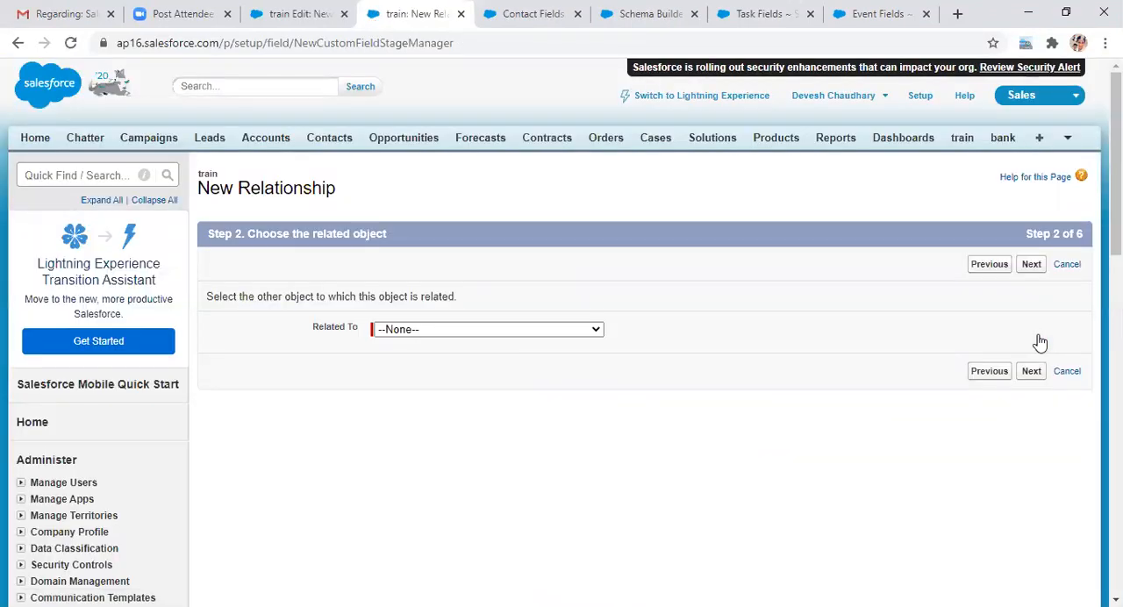
Step: Choose Account as the related object for the new master-detail relationship
left_click(598, 331)
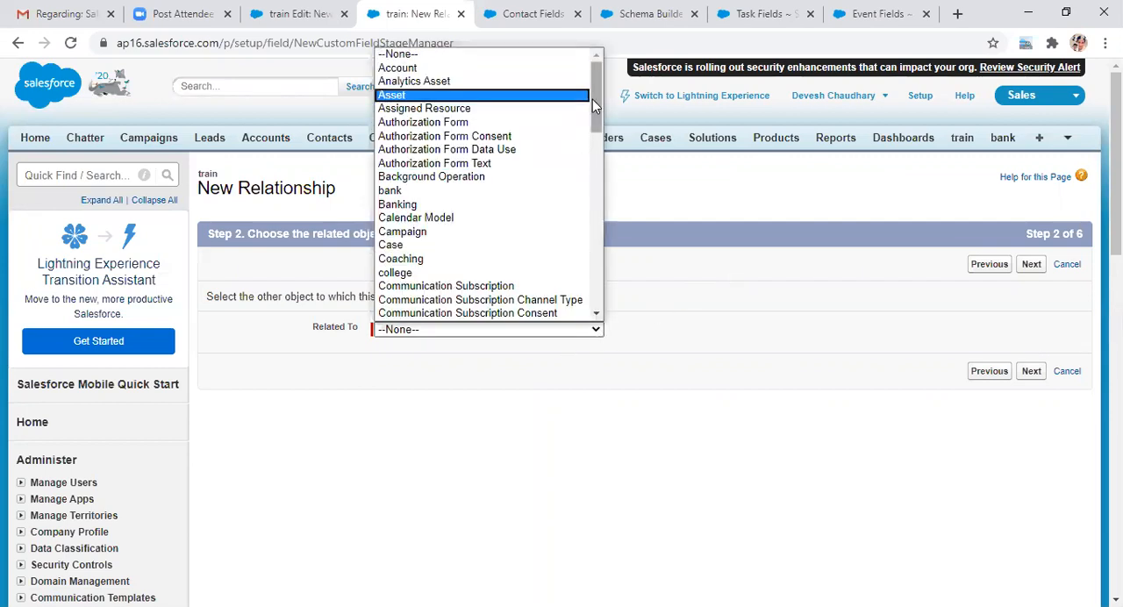
mouse_move(596, 107)
left_mouse_down()
mouse_move(598, 132)
mouse_move(597, 99)
left_mouse_up()
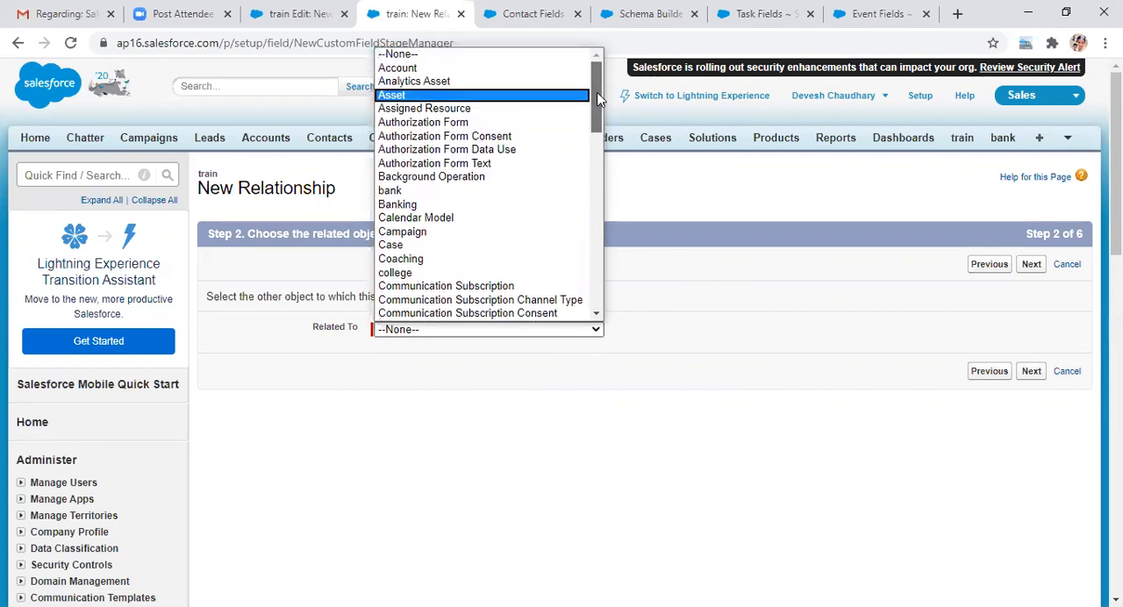
left_click(513, 70)
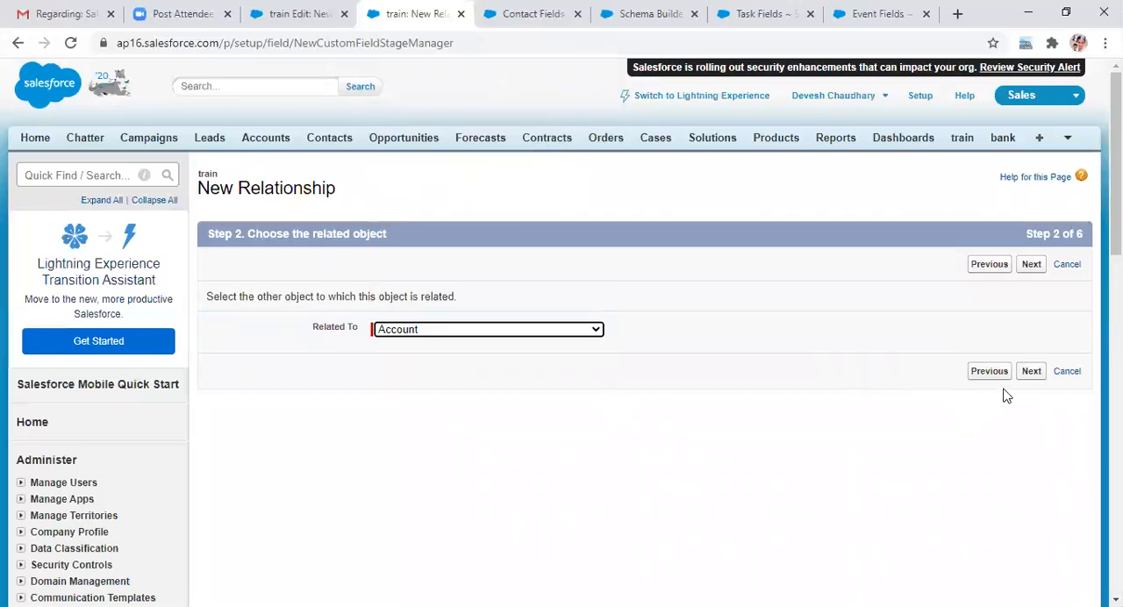
left_click(1031, 372)
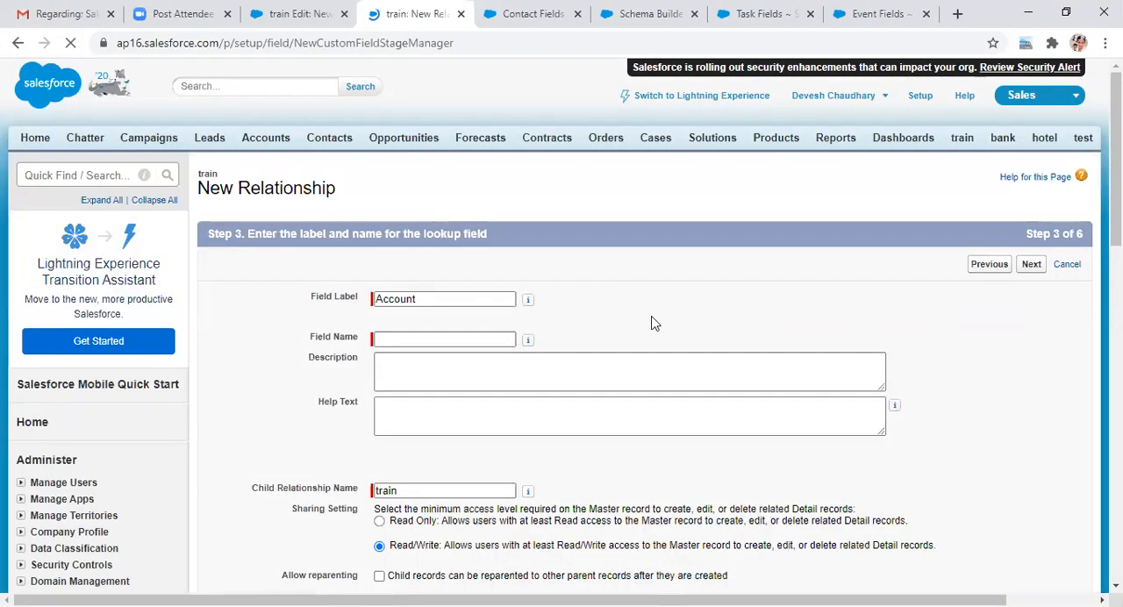
Step: Set the relationship's Field Name to Account and allow child records to be reparented to other parent records
left_click(386, 339)
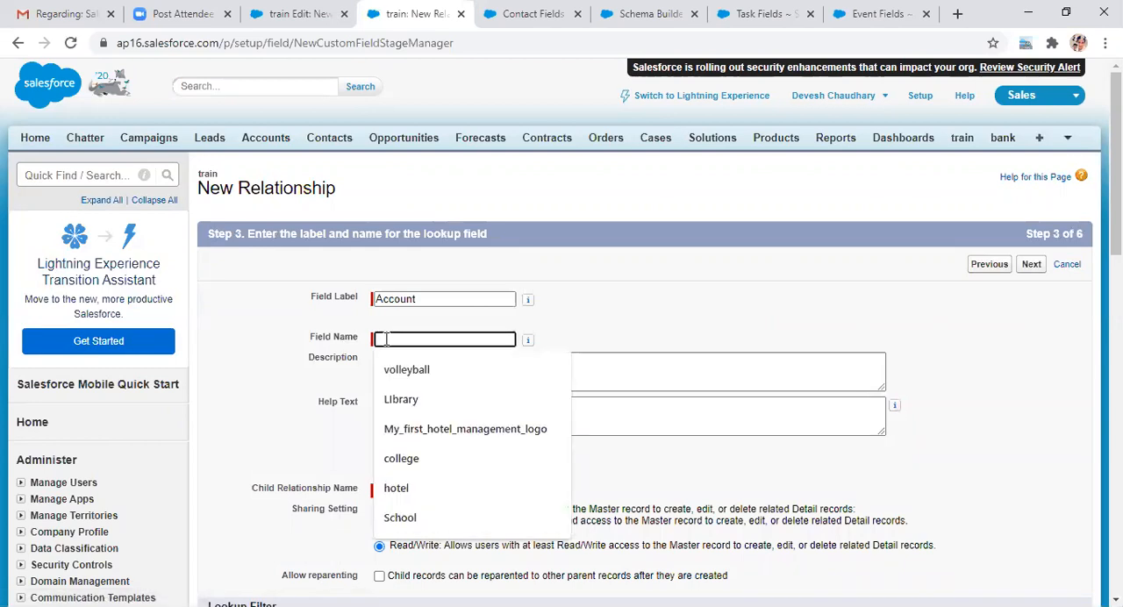
type("Account")
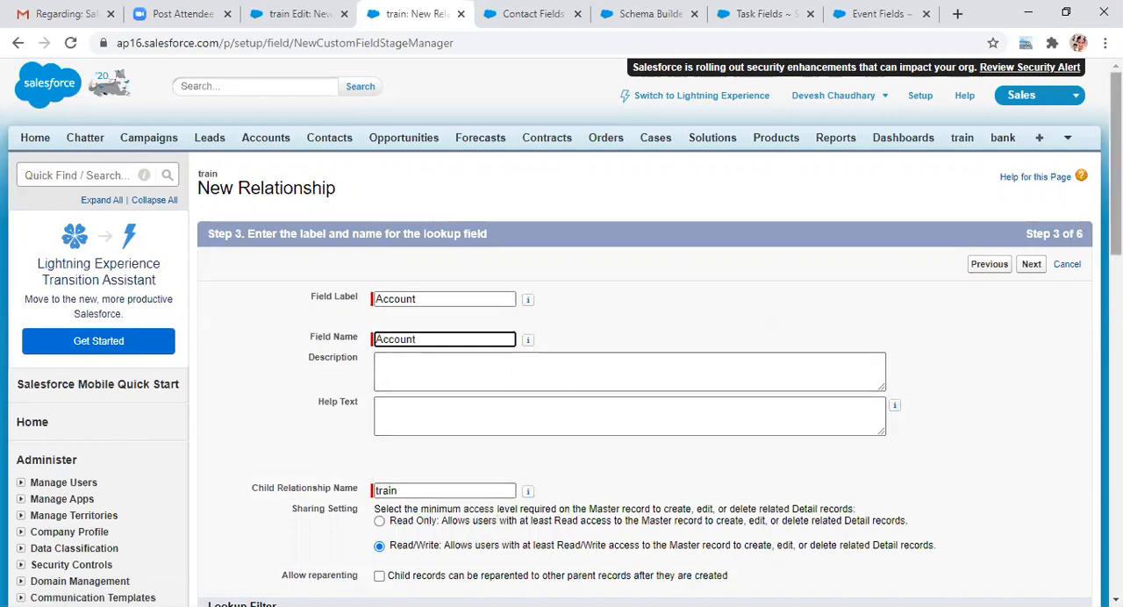
left_click_drag(1116, 164, 1116, 188)
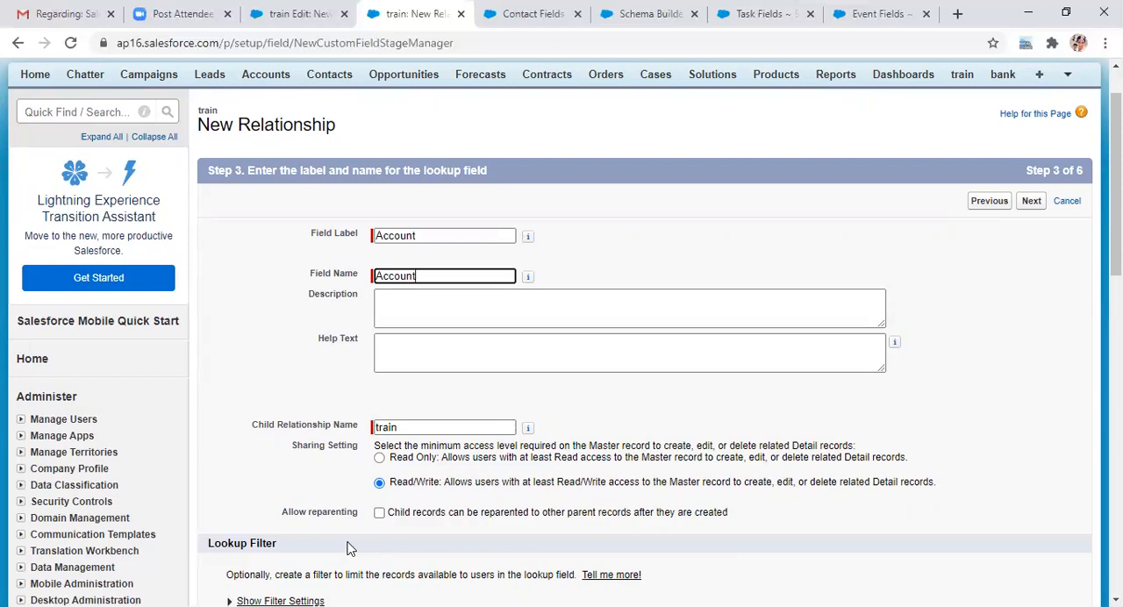
left_click(379, 512)
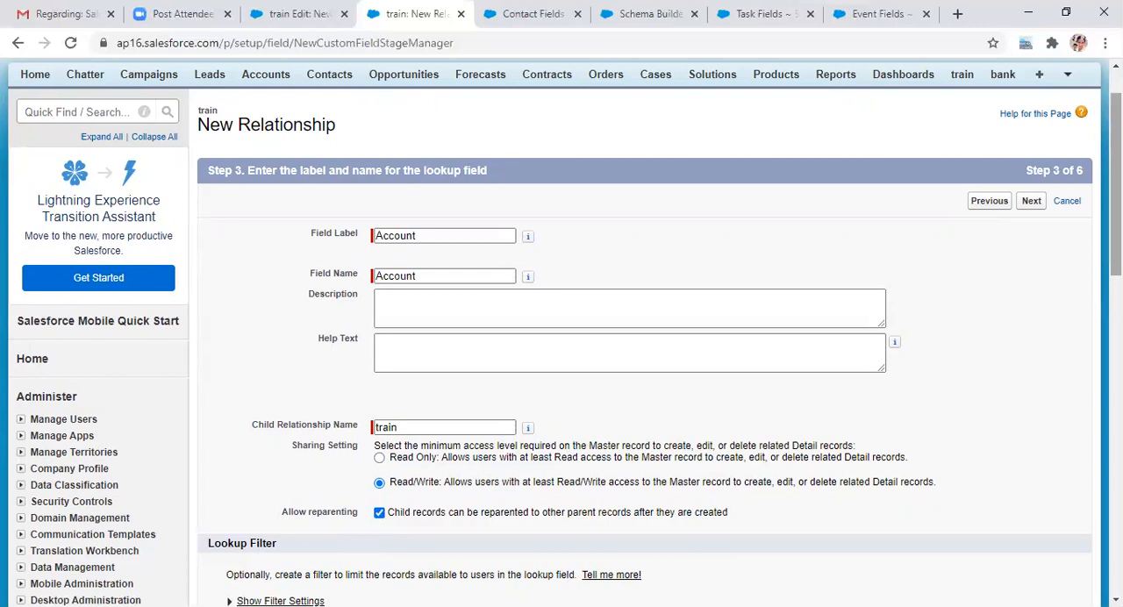
scroll(1114, 219, "down", 3)
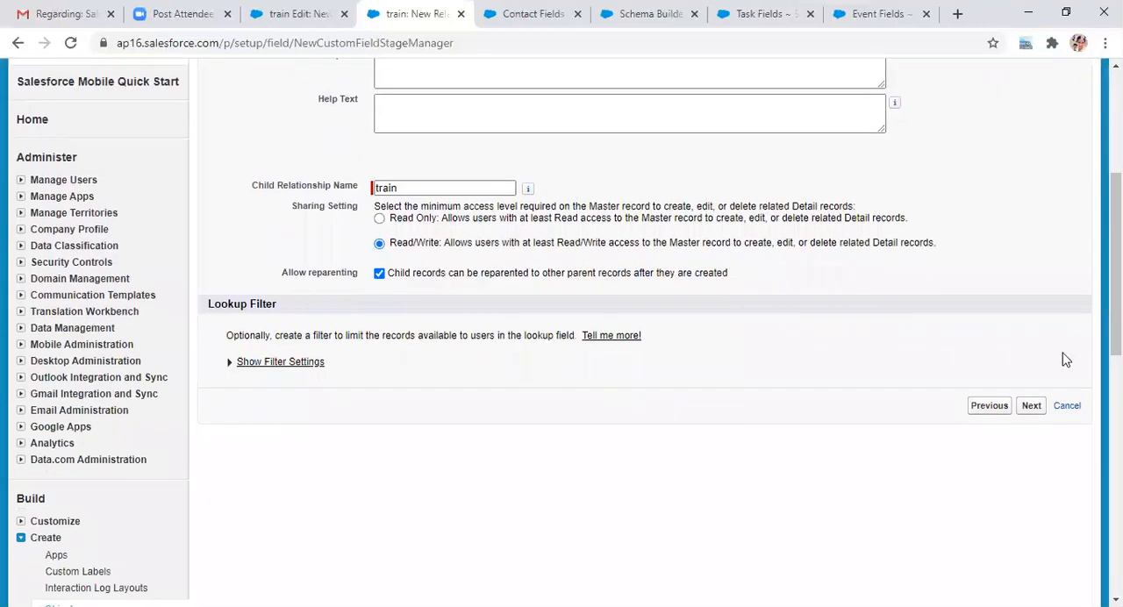
left_click(1031, 407)
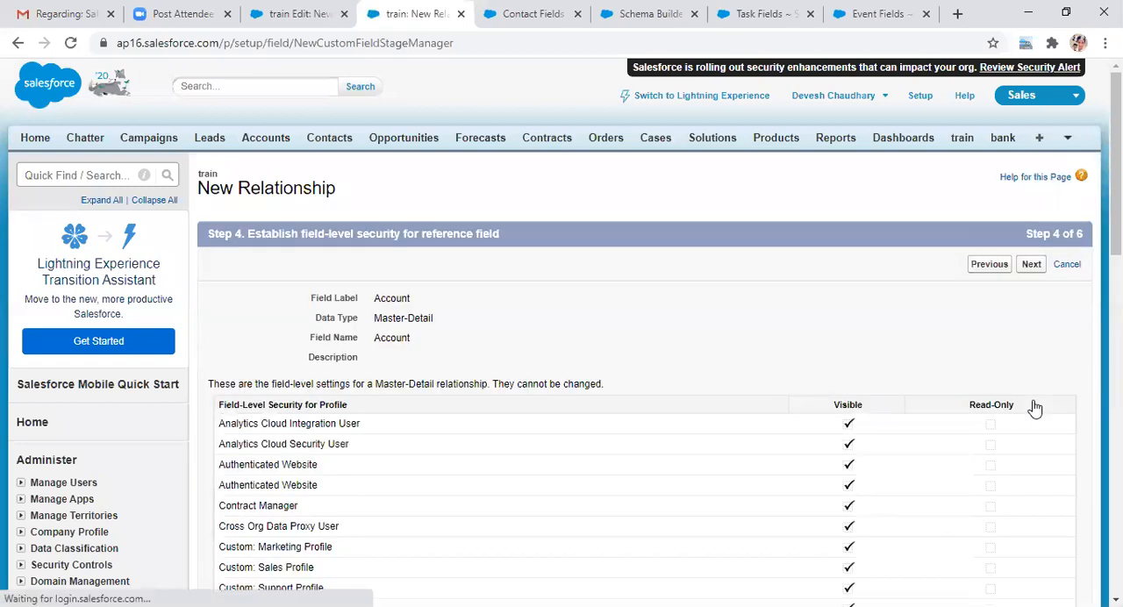
Step: Accept the field-level security, page layout and related list settings, and save the Account master-detail field
scroll(562, 351, "down", 3)
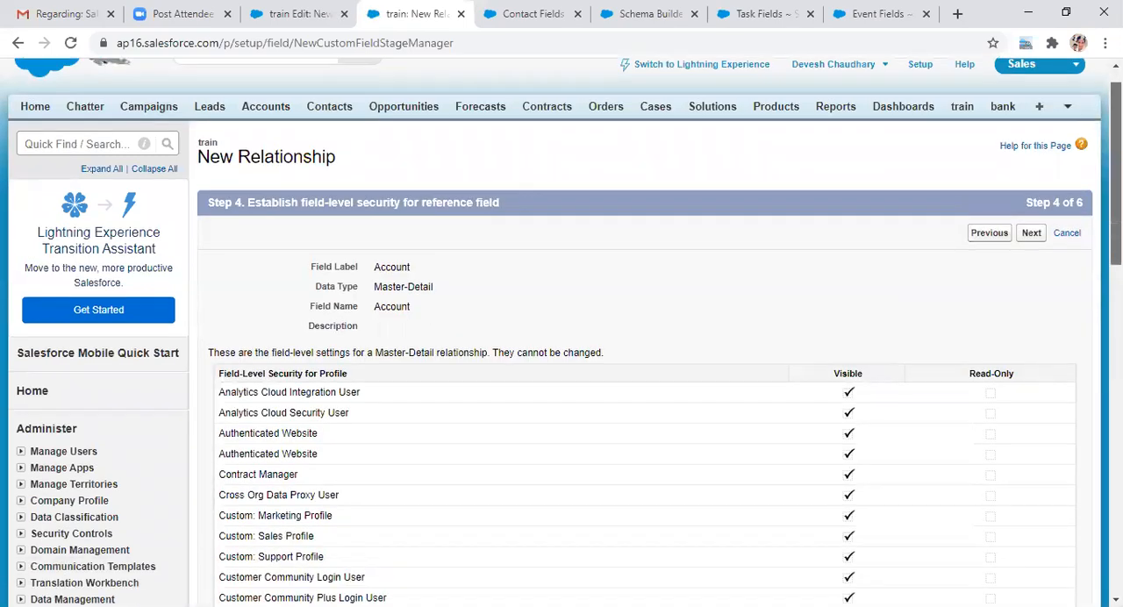
scroll(561, 351, "down", 5)
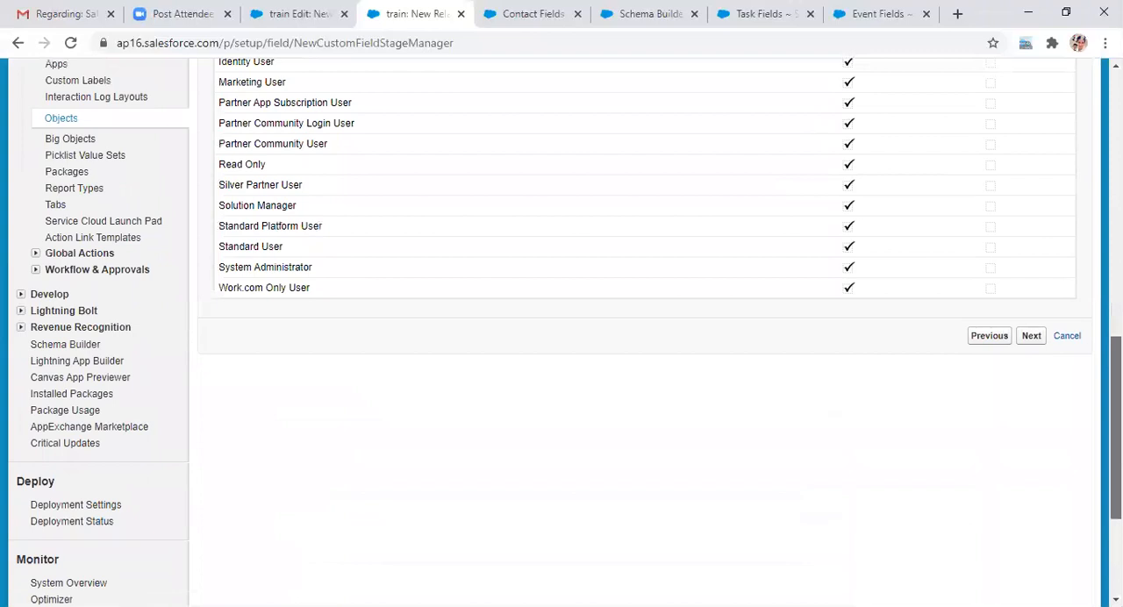
left_click(1033, 419)
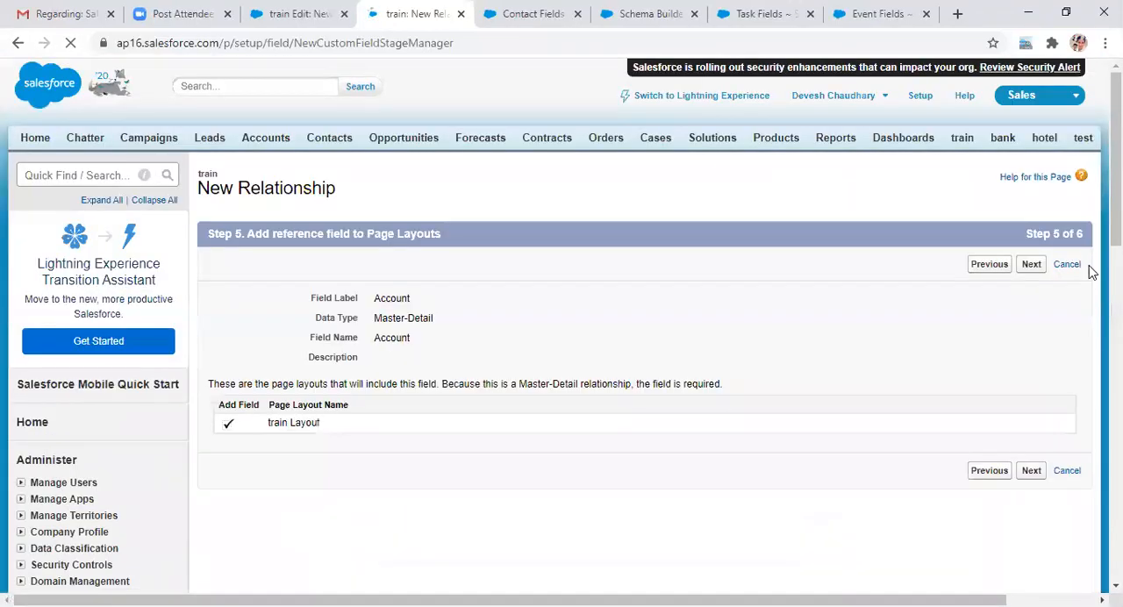
scroll(561, 329, "down", 1)
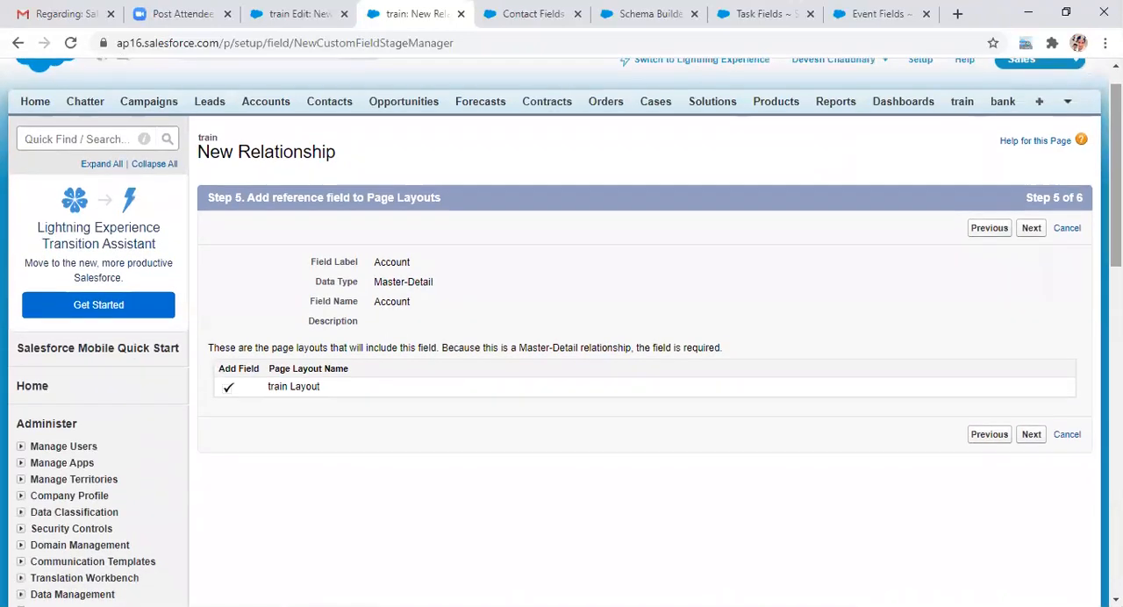
left_click(1028, 437)
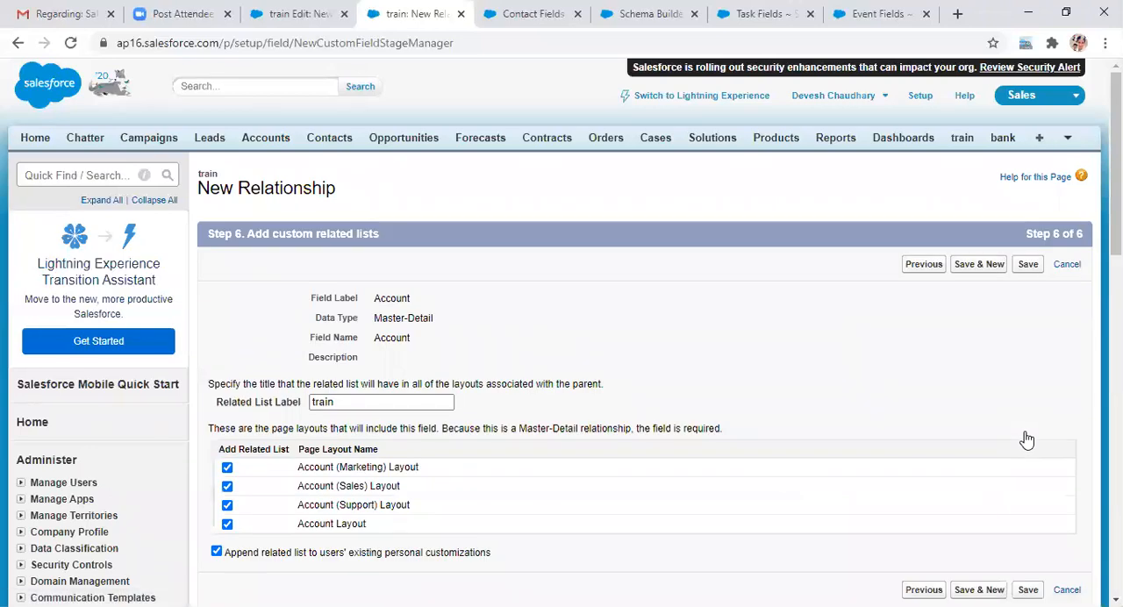
left_click(1029, 590)
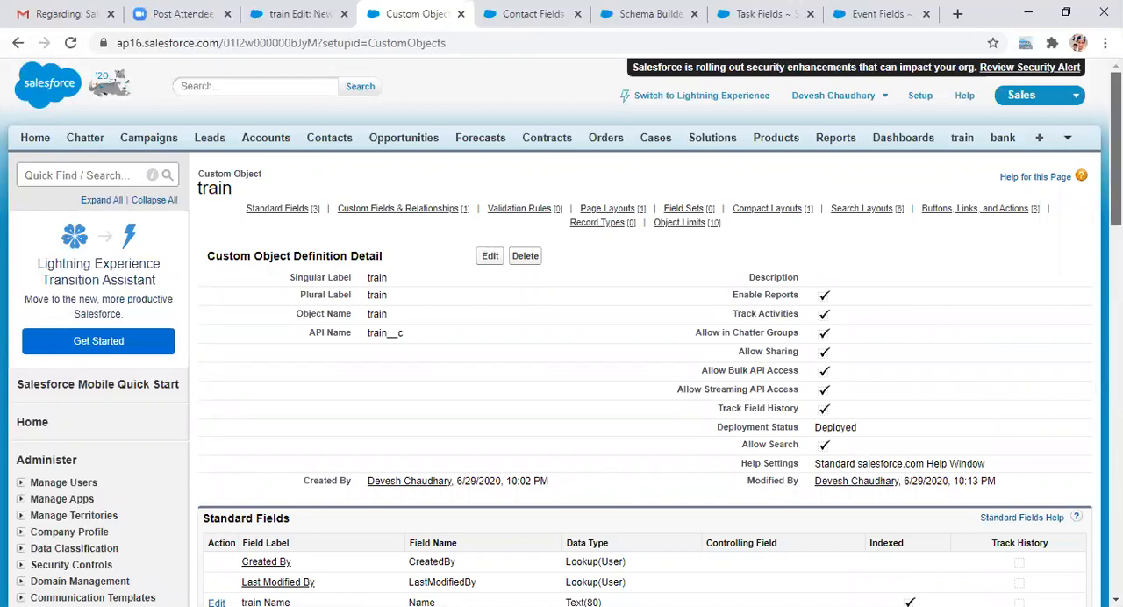
Step: Review the train object's custom fields and relationships, and look briefly at its definition settings without changing them
scroll(1049, 396, "down", 3)
scroll(478, 306, "down", 1)
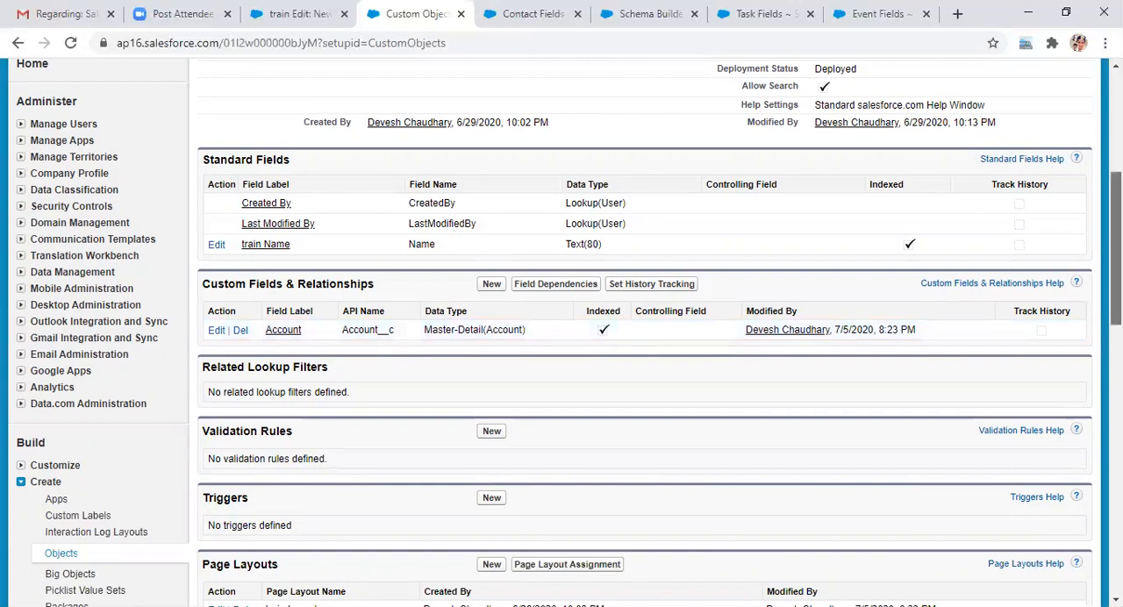
scroll(1116, 228, "up", 1)
scroll(1115, 228, "up", 5)
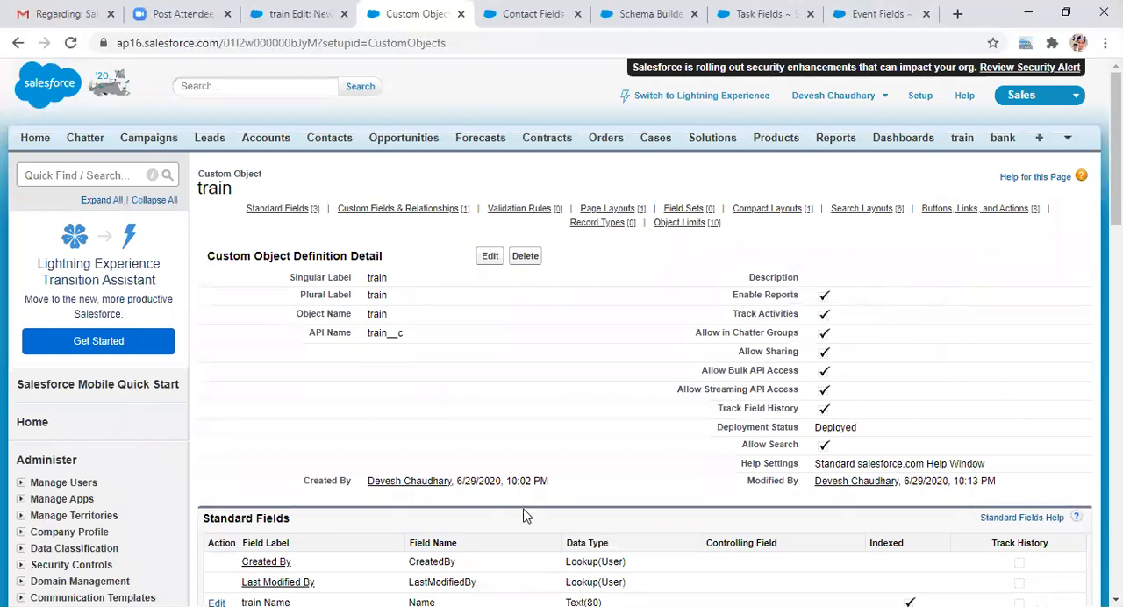
left_click(490, 260)
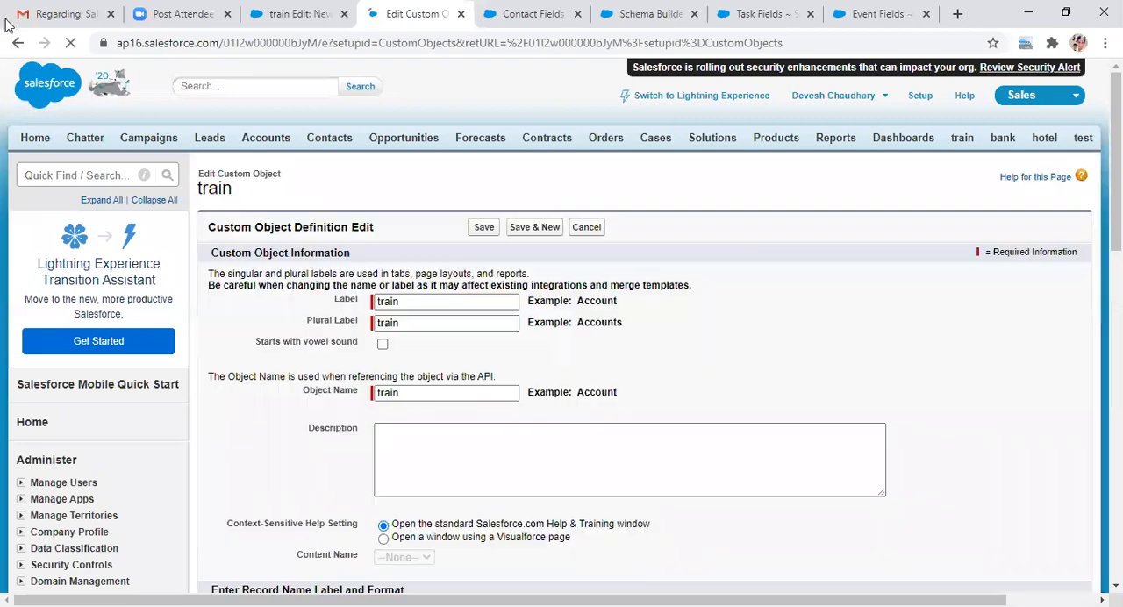
left_click(17, 42)
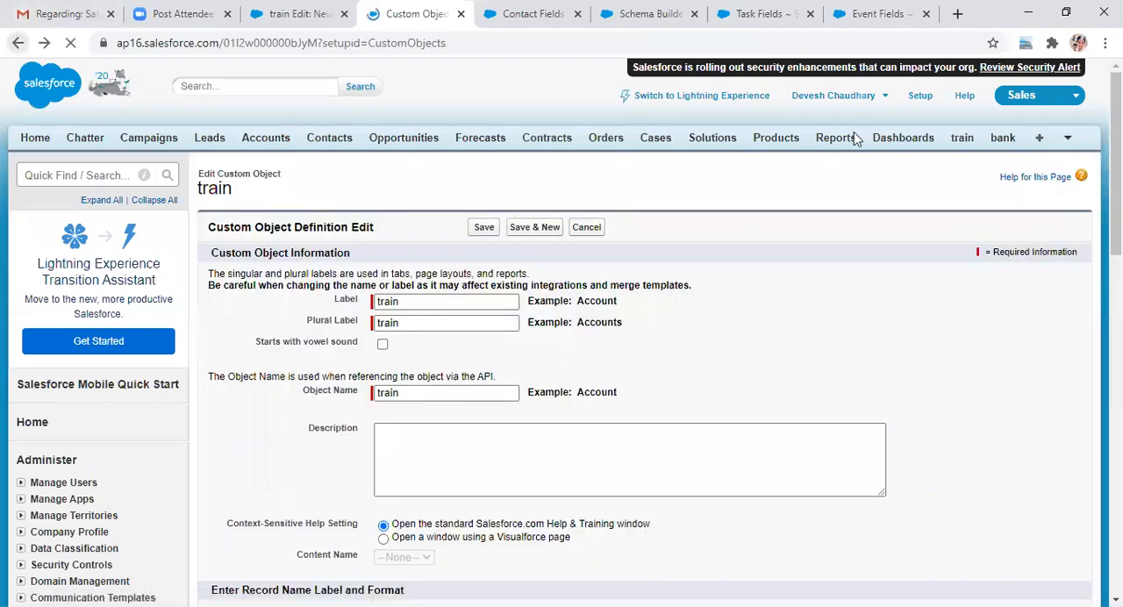
Step: Start a new train record and enter express as its train Name
left_click(962, 141)
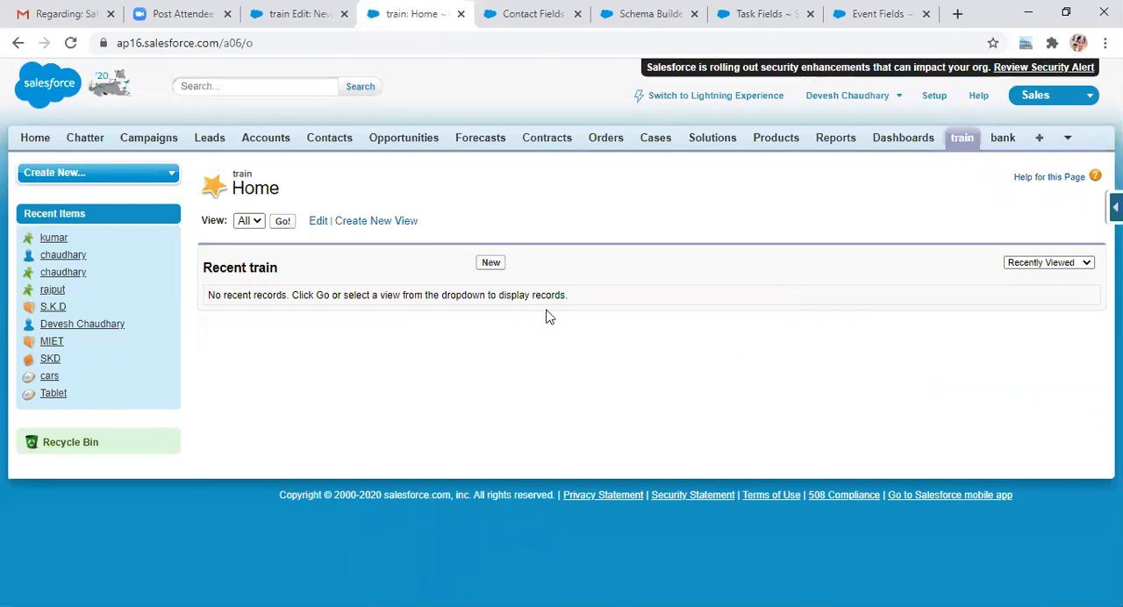
left_click(490, 264)
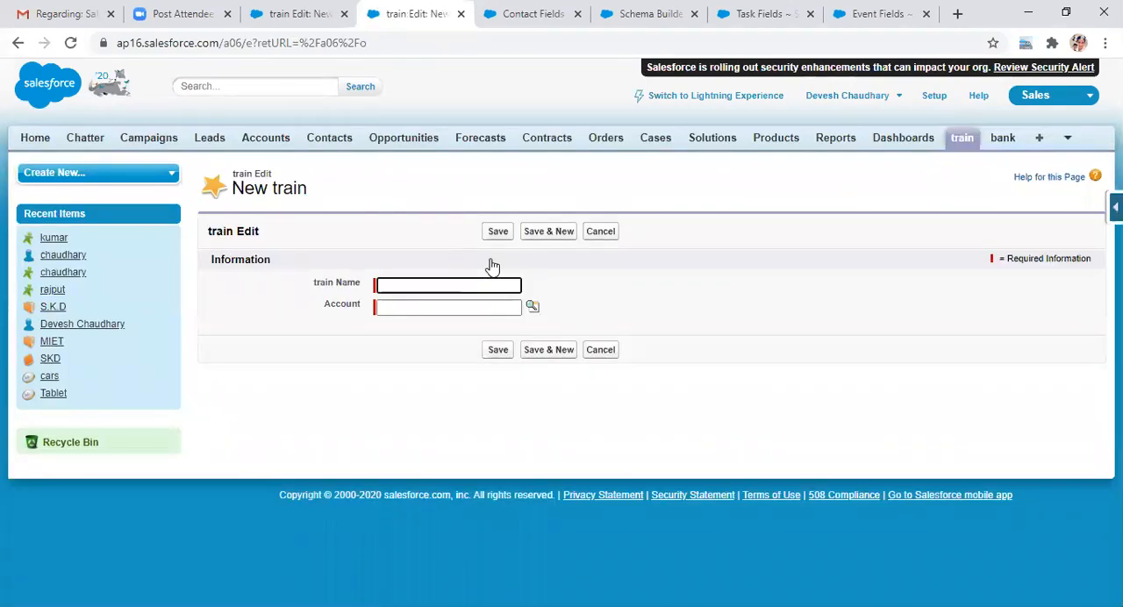
left_click(400, 287)
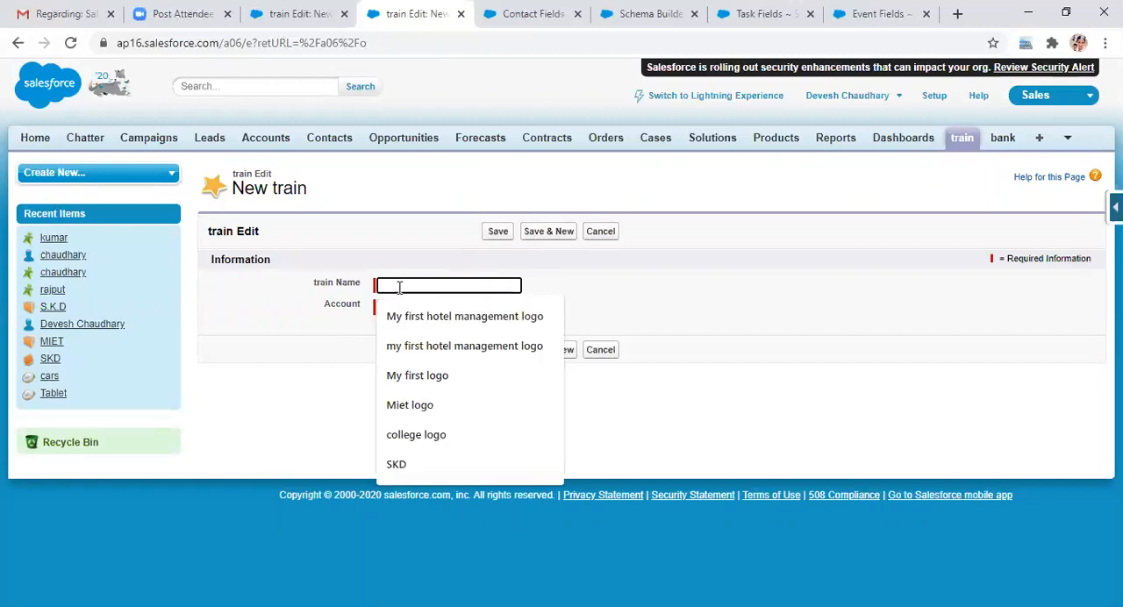
type("ex")
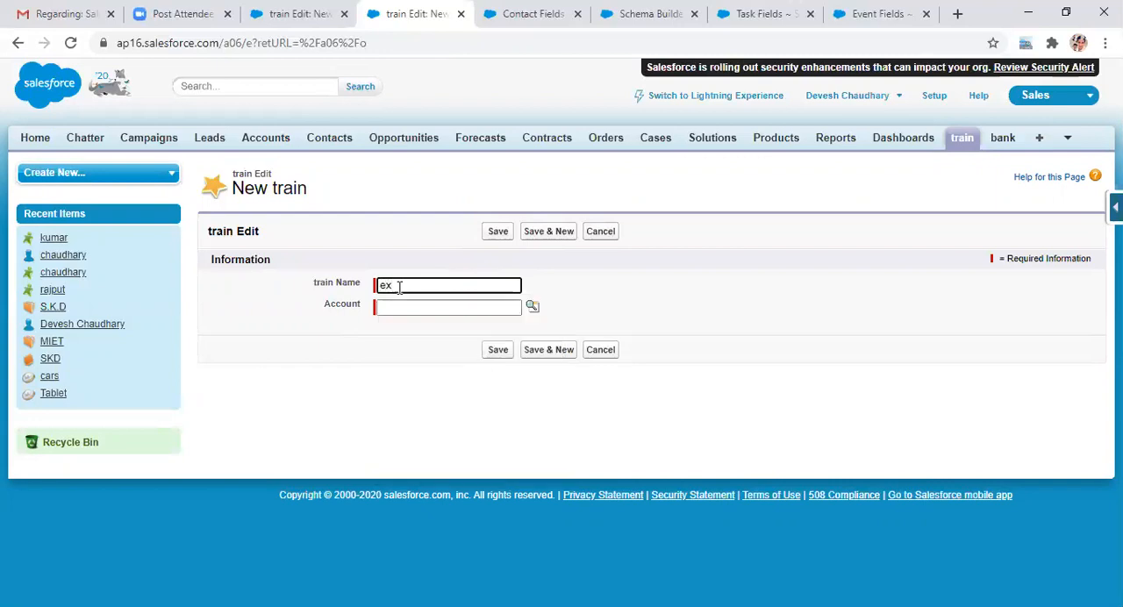
type("press")
left_click(403, 304)
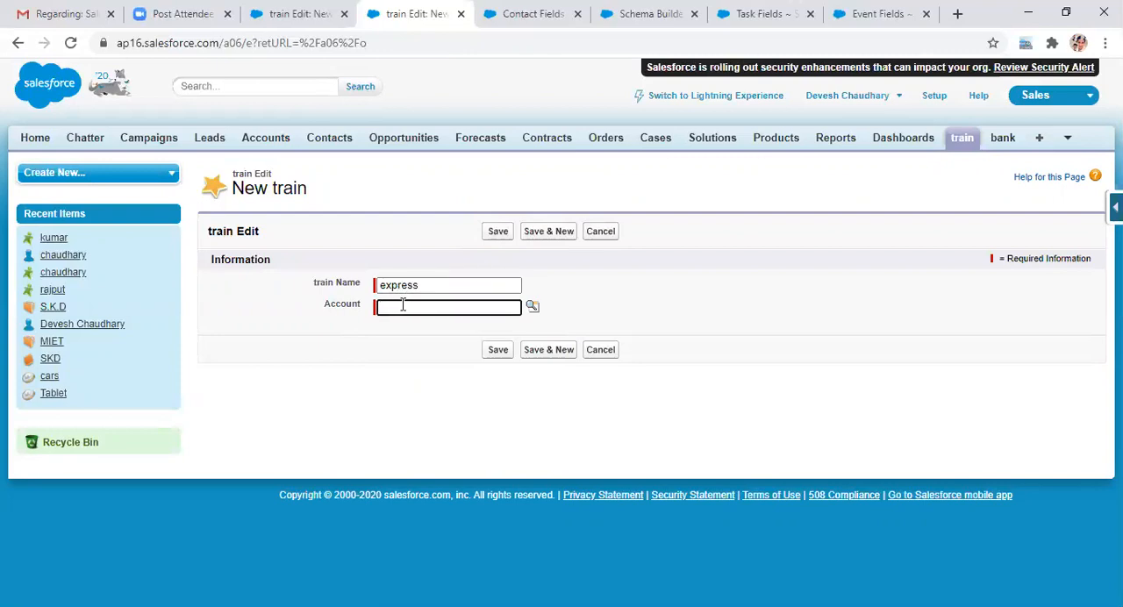
Step: Prefix the train Name with NE to make it NEexpress
left_click(432, 284)
key("Left")
key("Left")
key("Left")
key("Left")
key("Left")
key("Left")
key("Left")
type("NE")
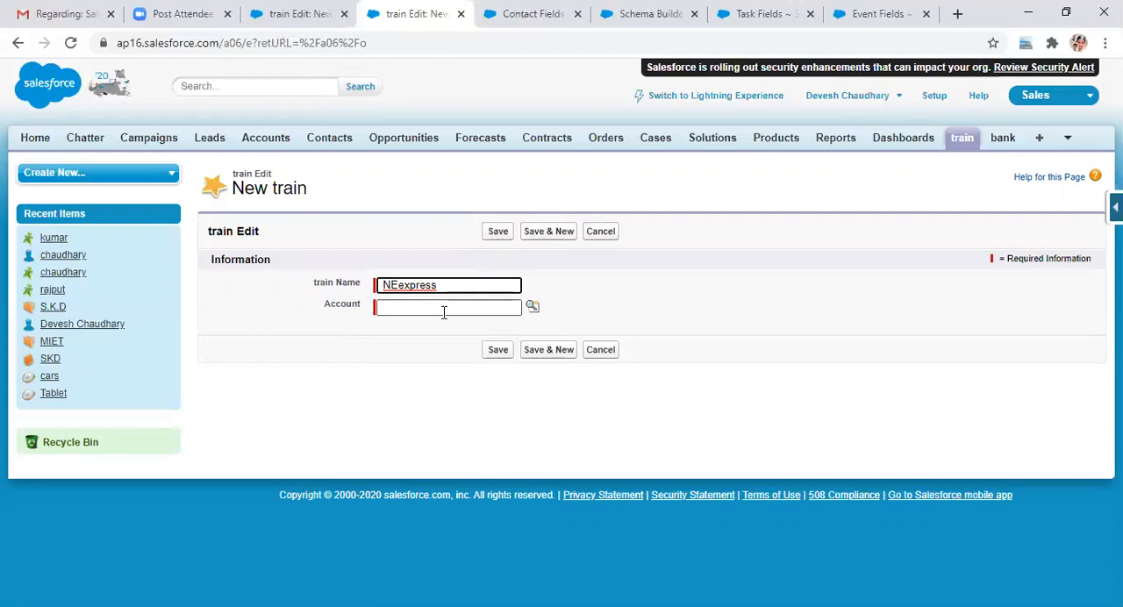
Step: Try to save the NEexpress train record with its Account left empty
left_click(444, 312)
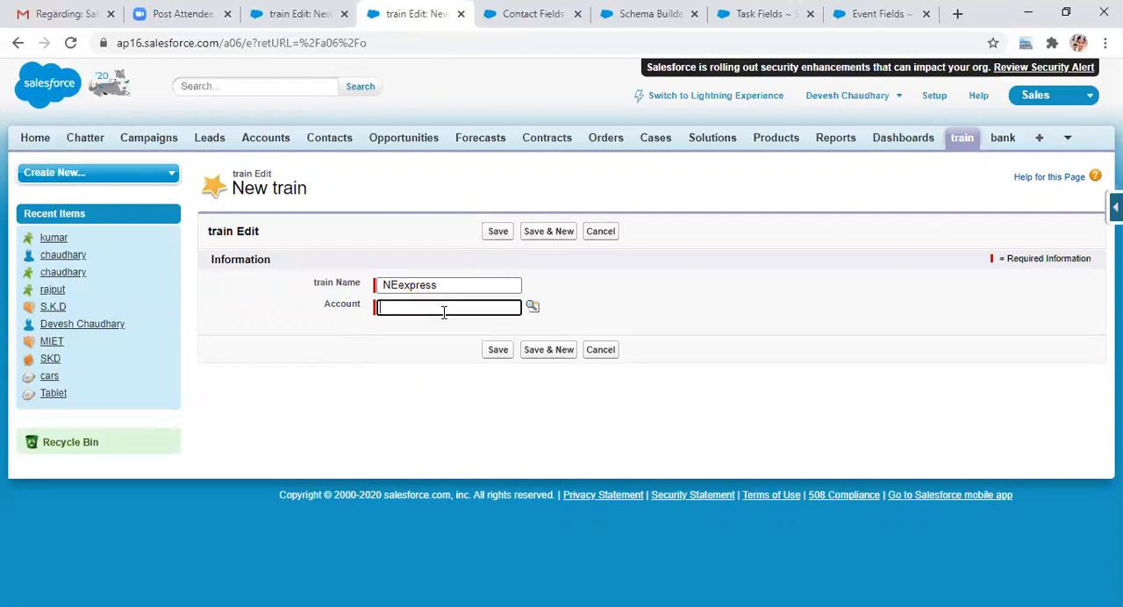
left_click(531, 309)
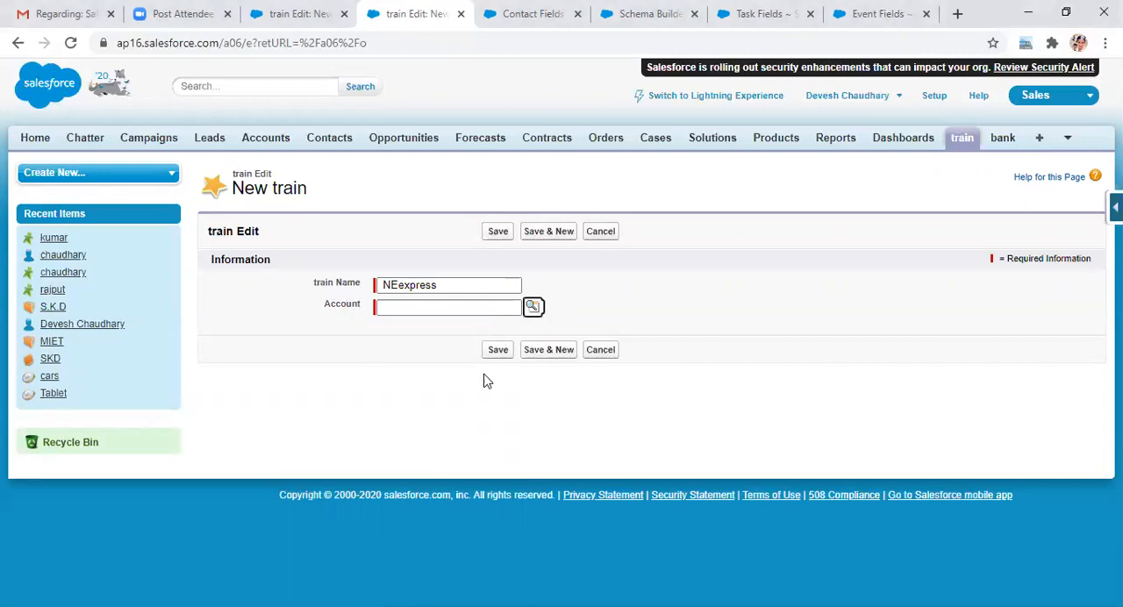
left_click(498, 351)
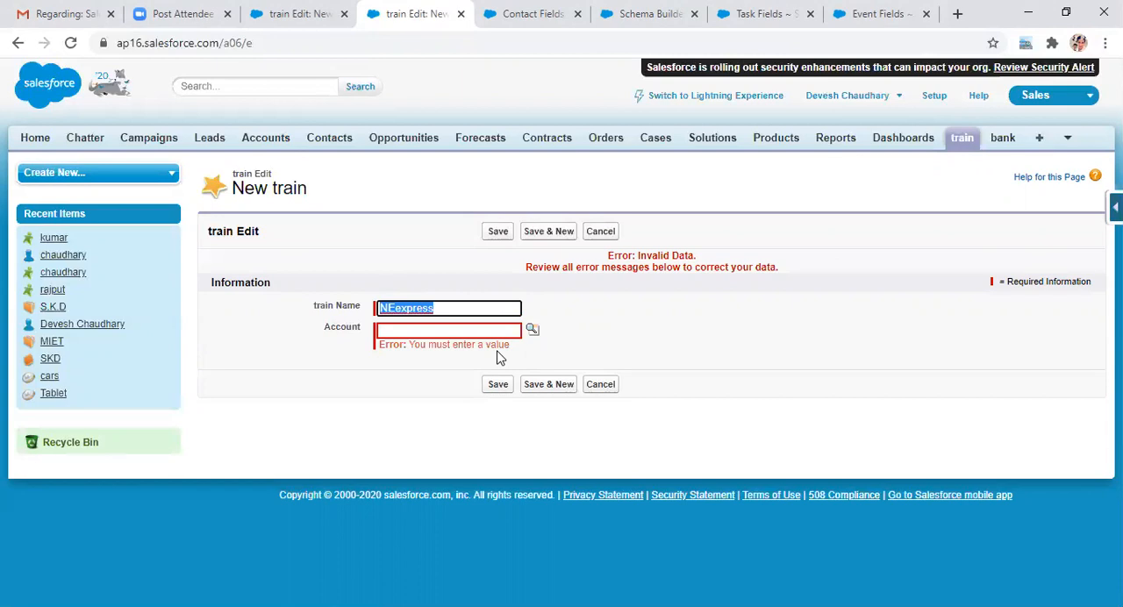
Step: Look up MIET as the Account for the NEexpress train record and save the record
left_click(439, 331)
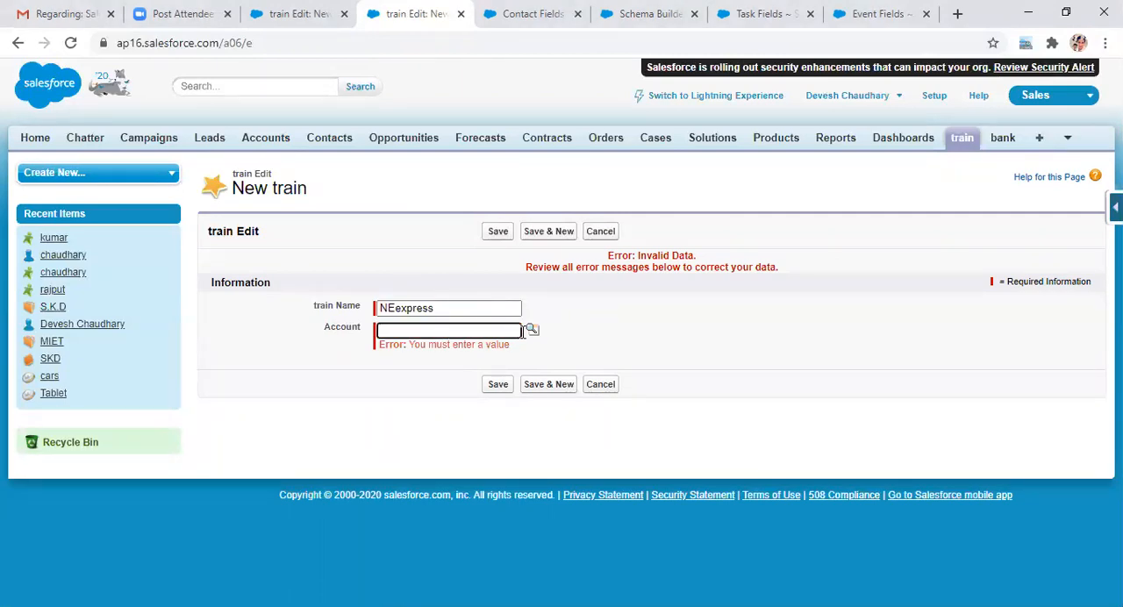
left_click(535, 338)
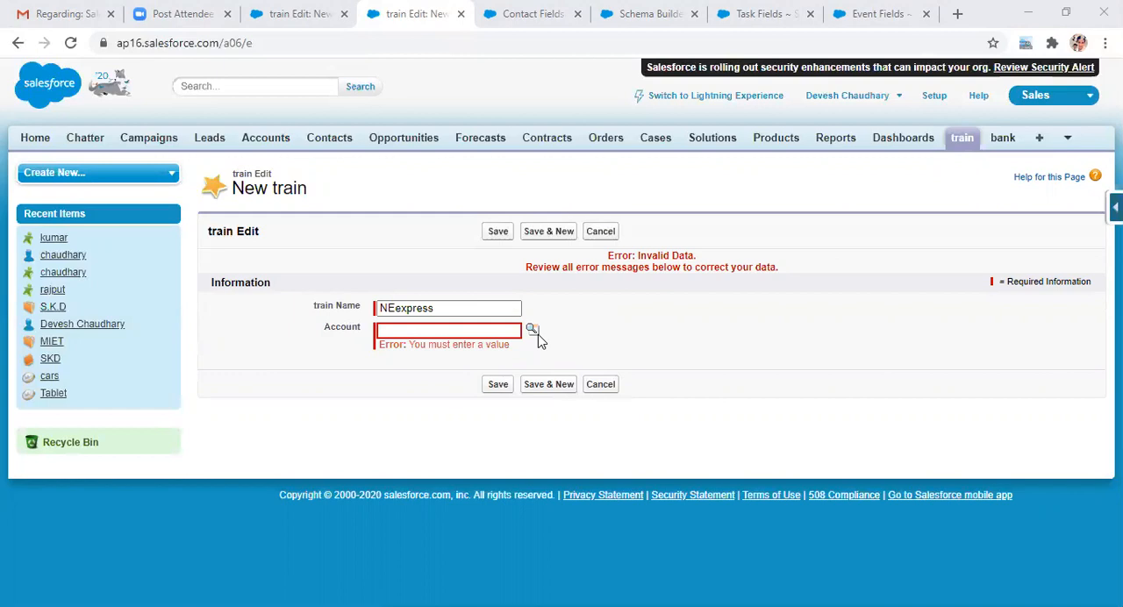
left_click(276, 433)
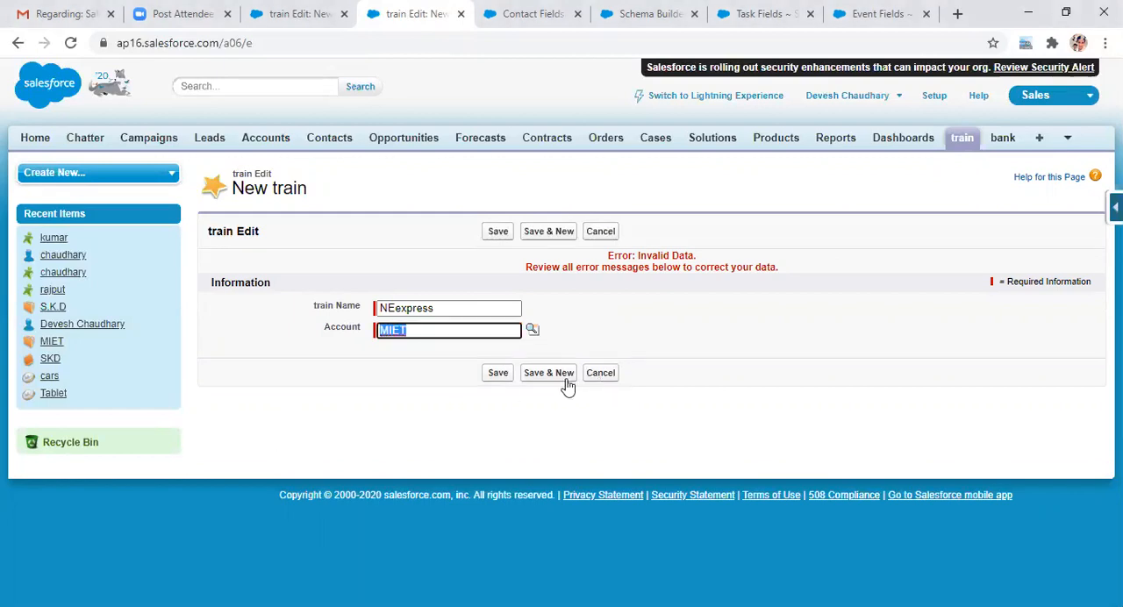
left_click(501, 376)
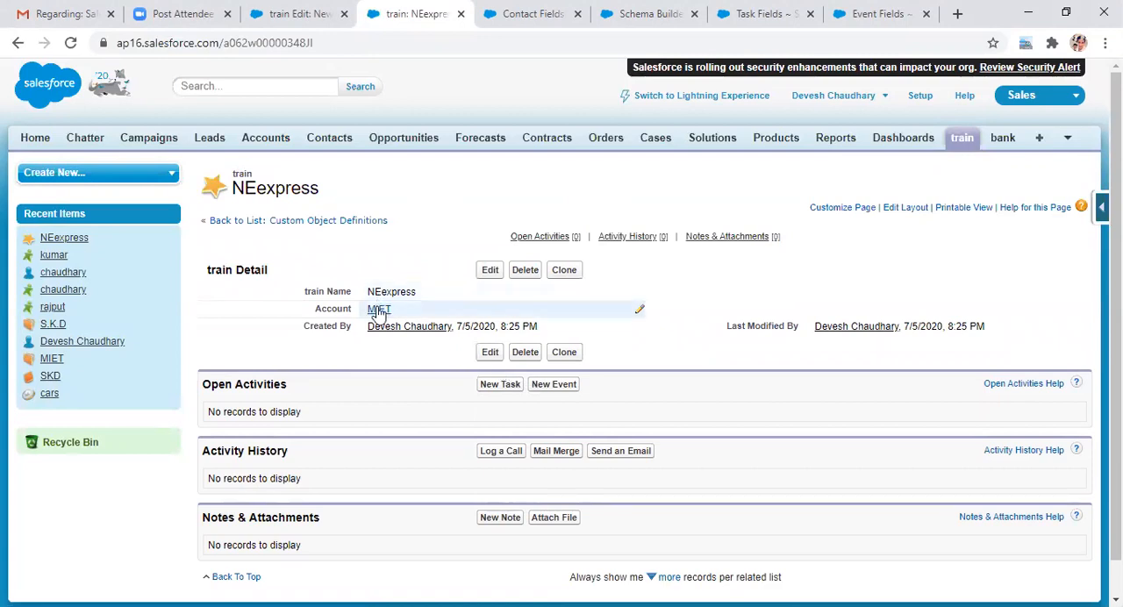
Step: Open the linked MIET account and create and save a train record named XYZ from its train related list
mouse_move(379, 313)
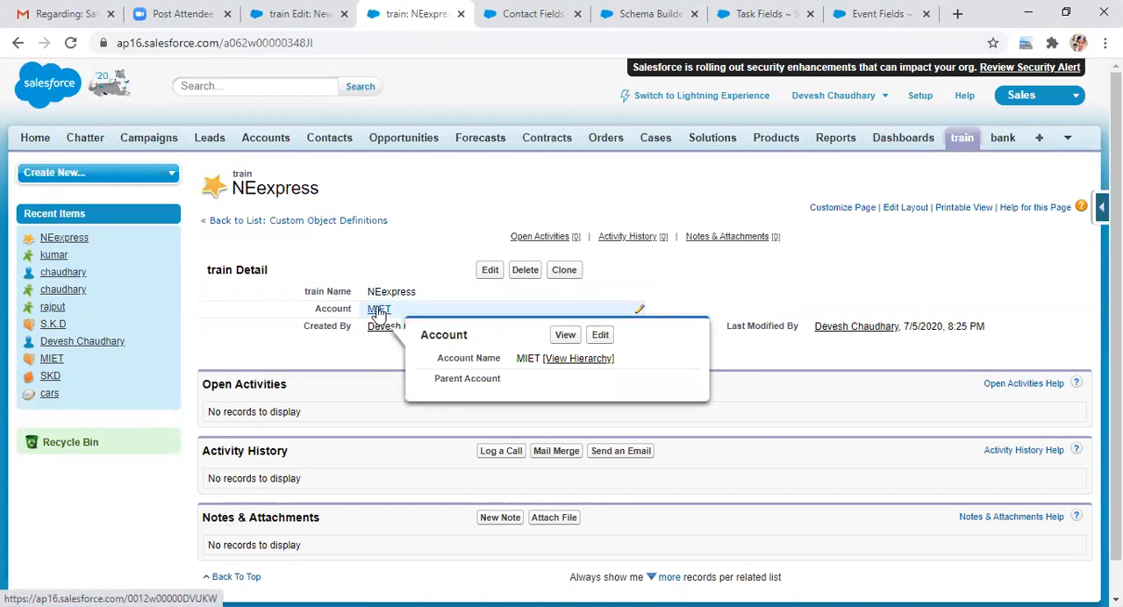
left_click(564, 335)
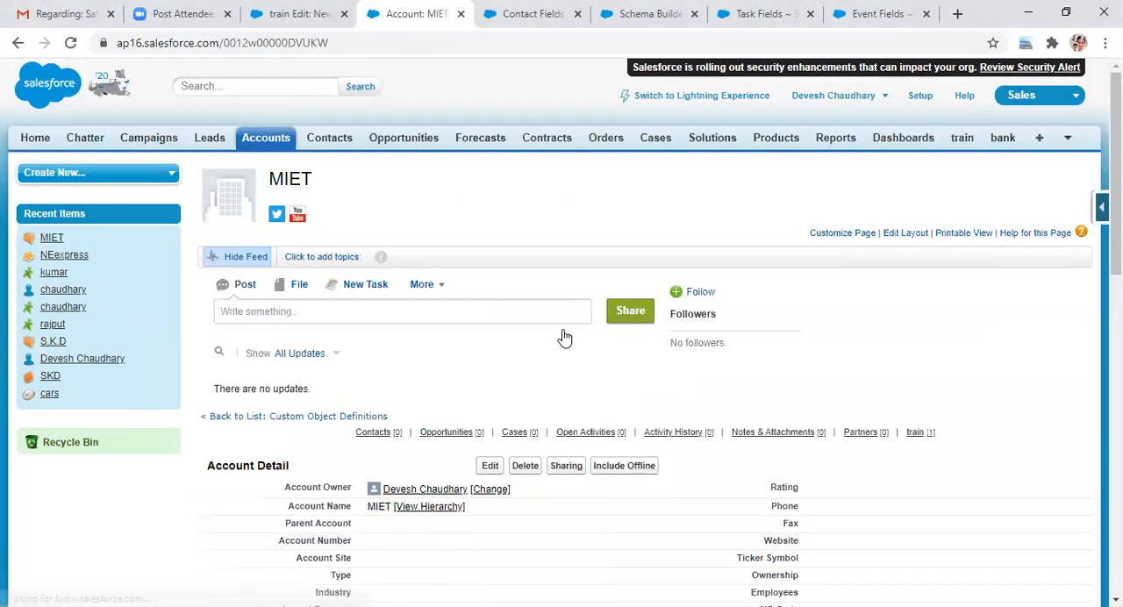
scroll(564, 338, "down", 5)
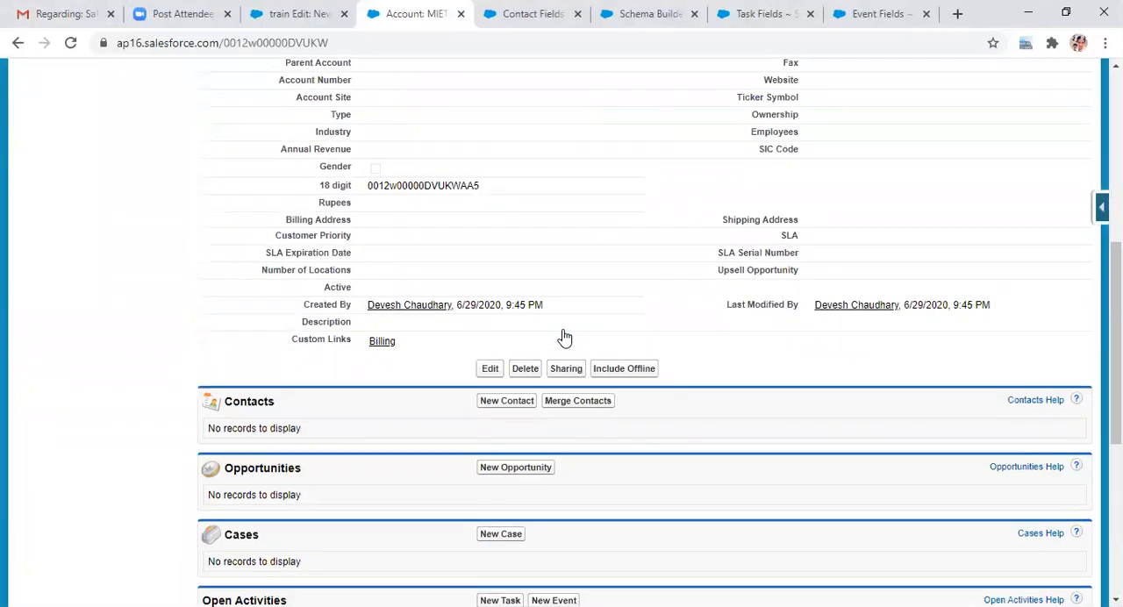
scroll(564, 338, "down", 5)
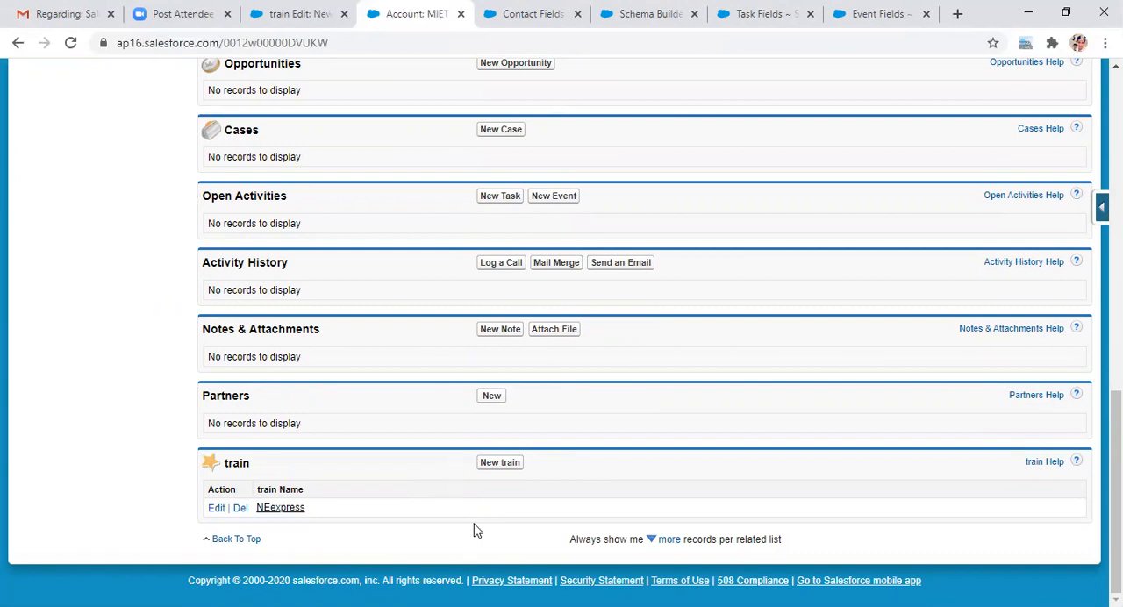
left_click(501, 466)
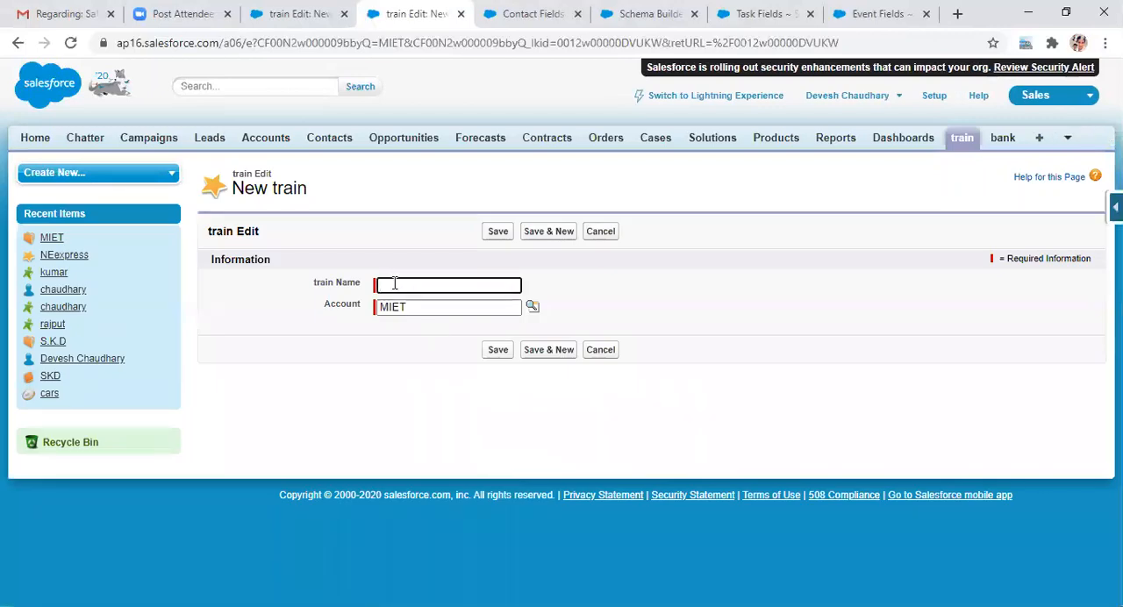
left_click(394, 284)
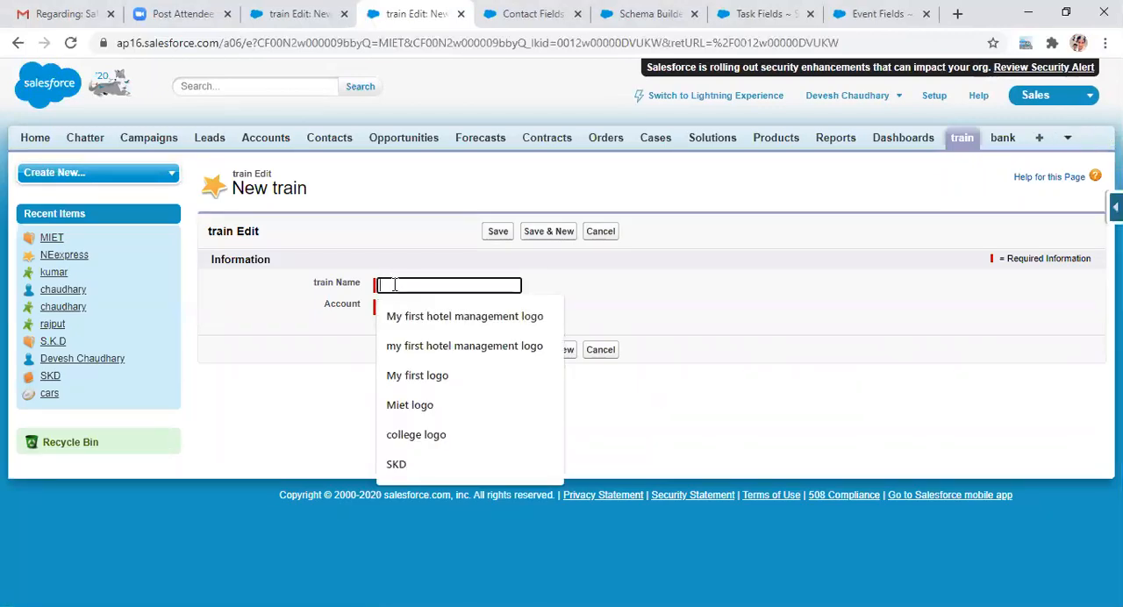
type("XYZ")
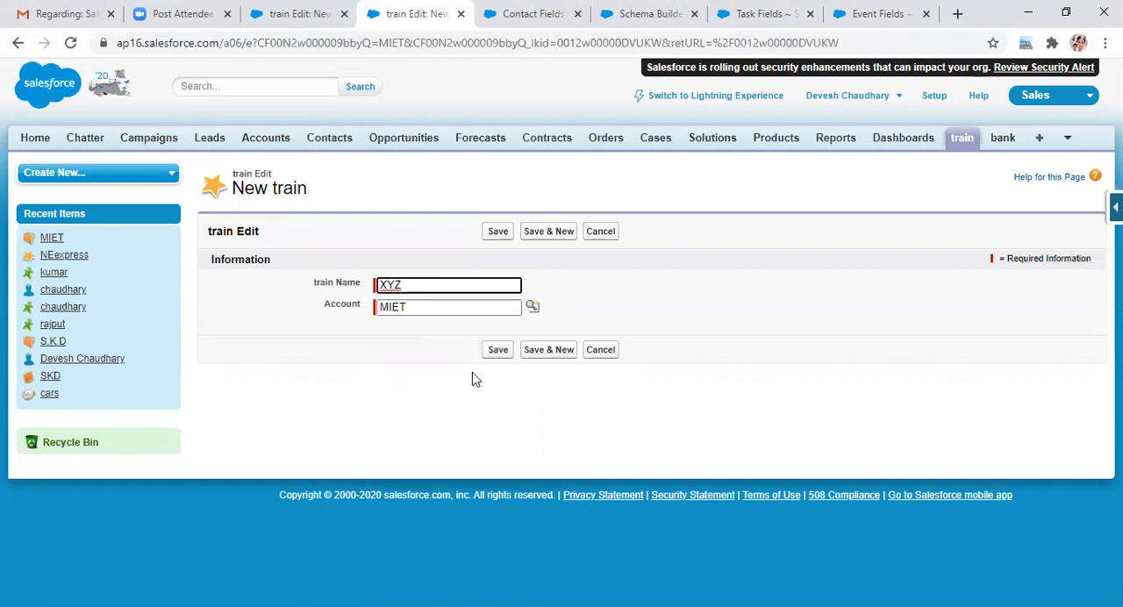
left_click(494, 350)
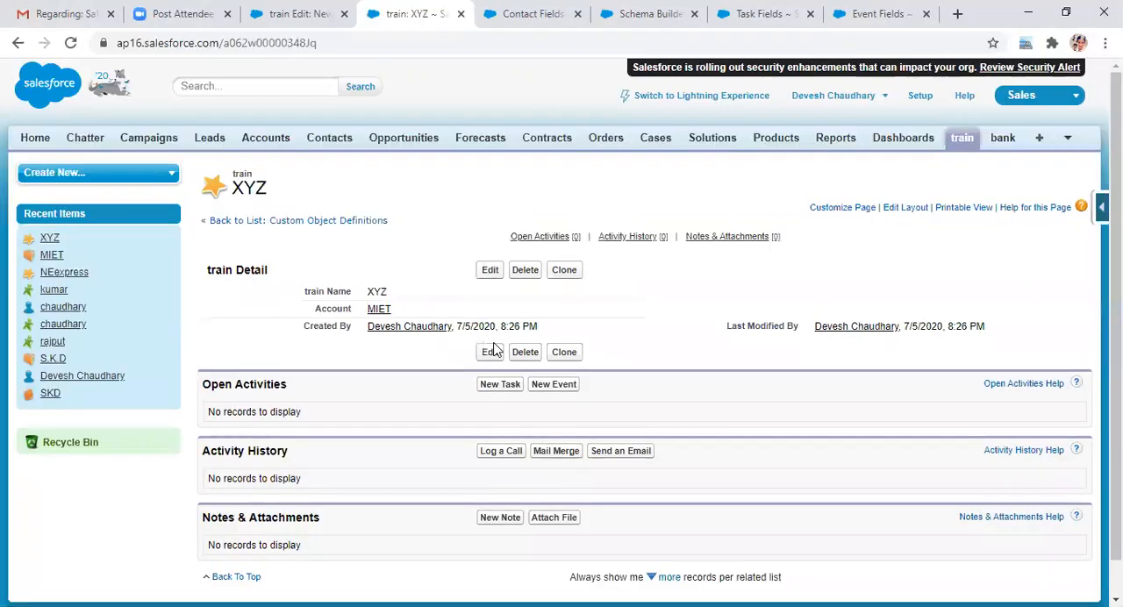
Step: Return to the MIET account from the XYZ record and add and save another related train record named abc
scroll(1072, 270, "down", 1)
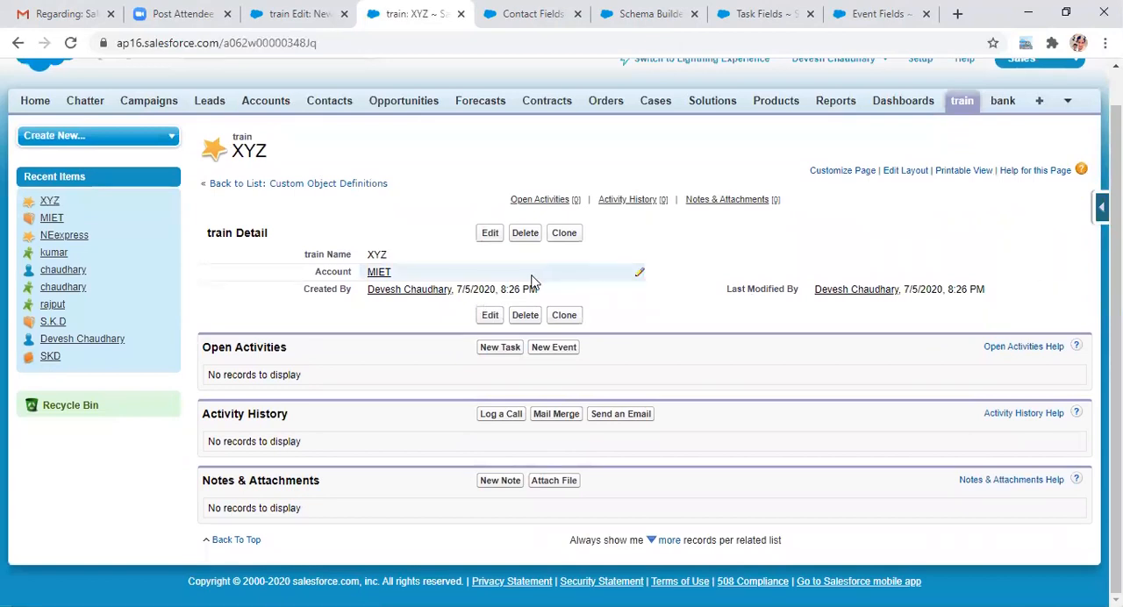
mouse_move(377, 276)
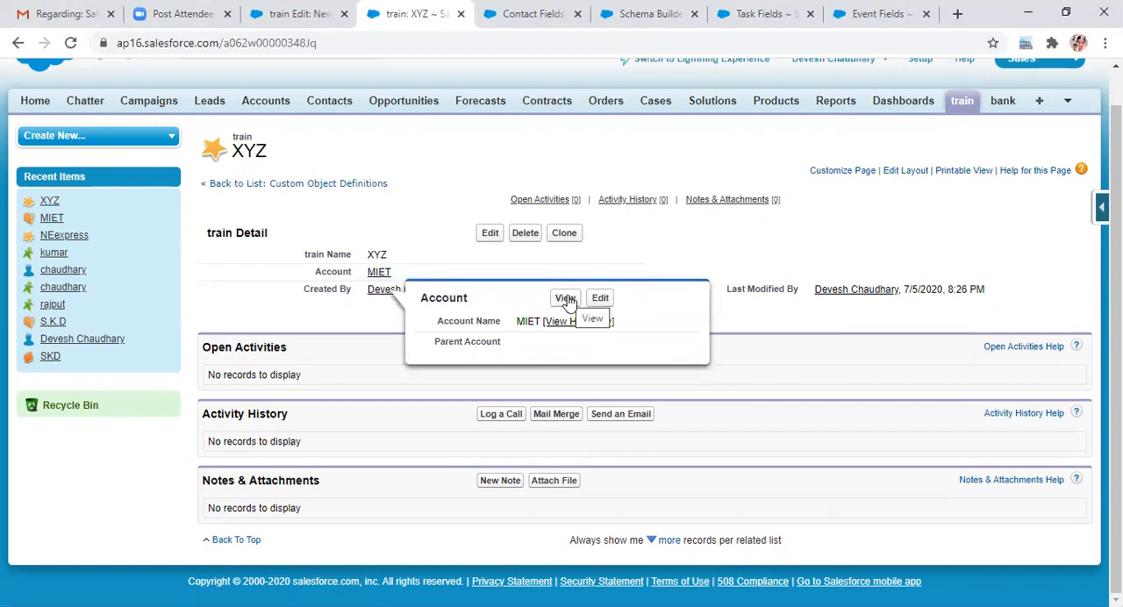
left_click(566, 299)
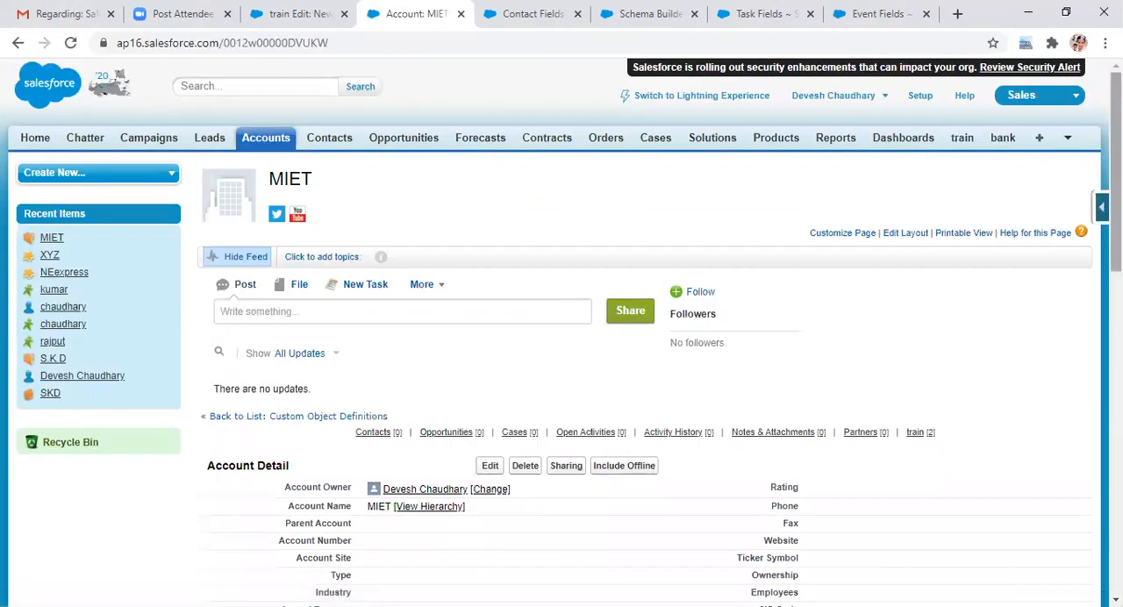
scroll(562, 334, "down", 3)
scroll(562, 334, "down", 7)
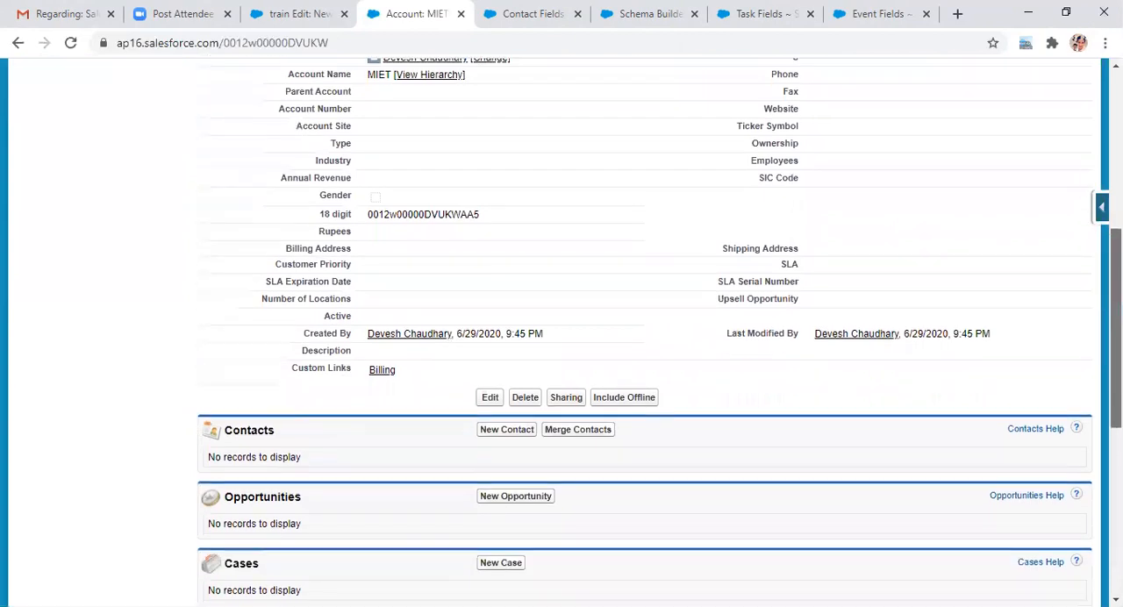
scroll(562, 334, "down", 1)
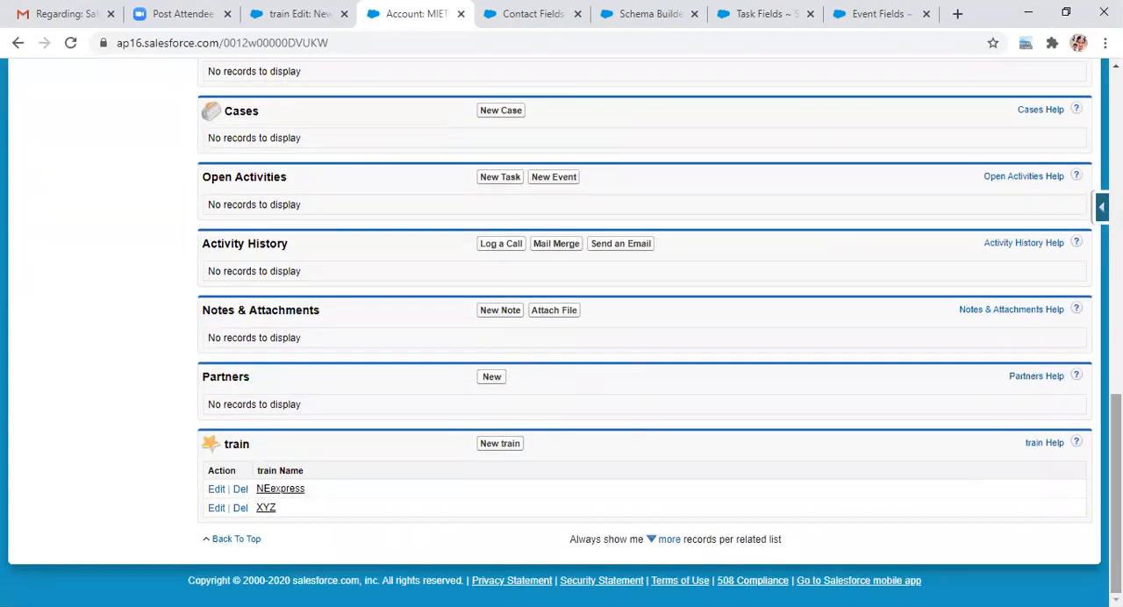
left_click(504, 447)
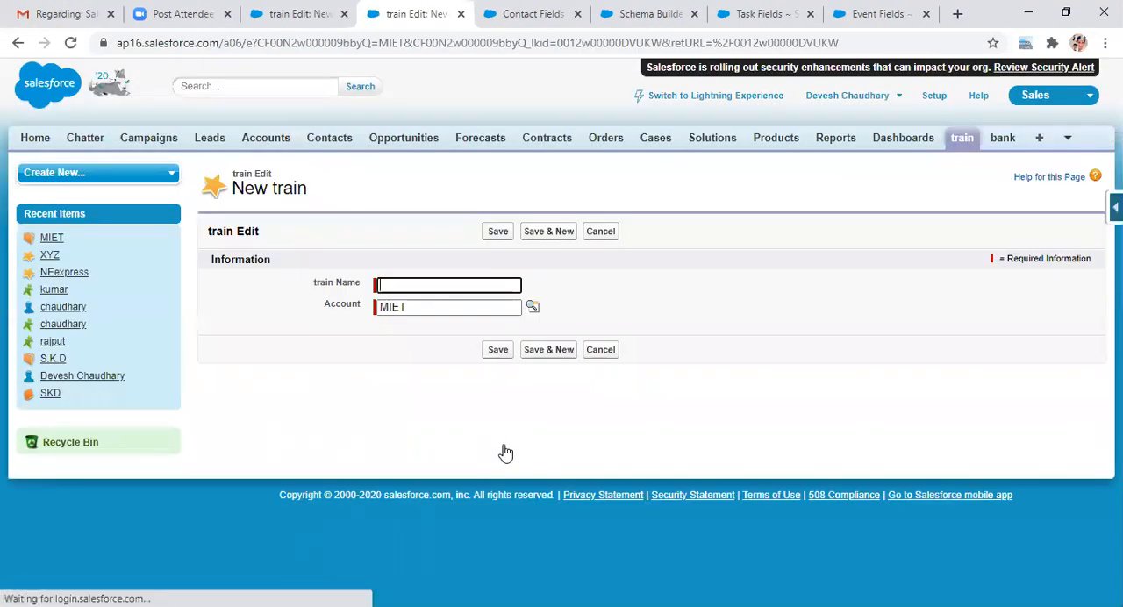
type("abc")
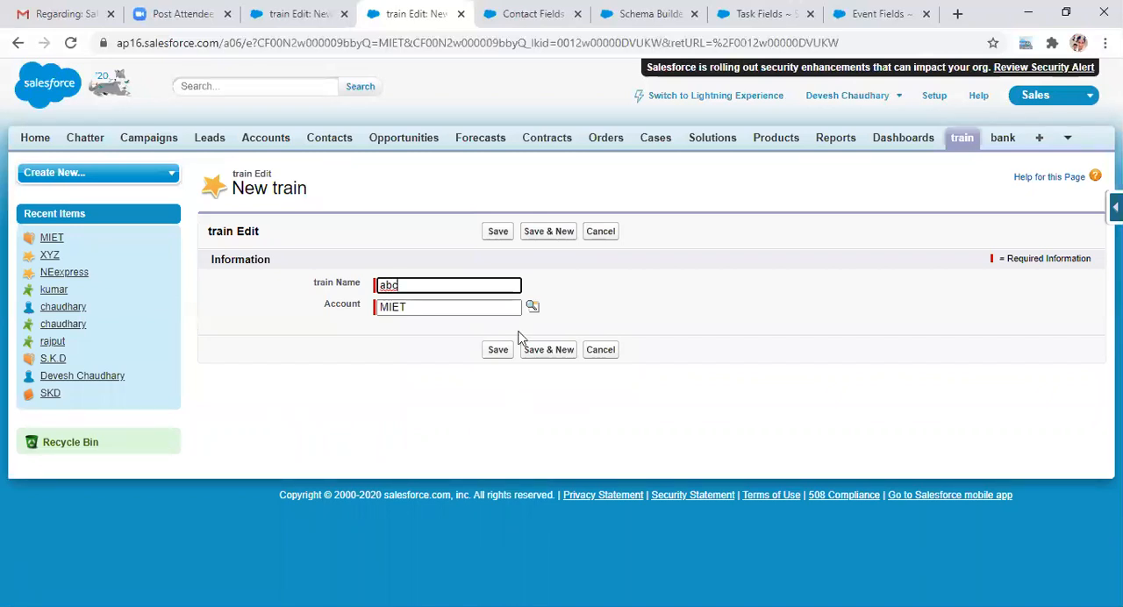
left_click(498, 350)
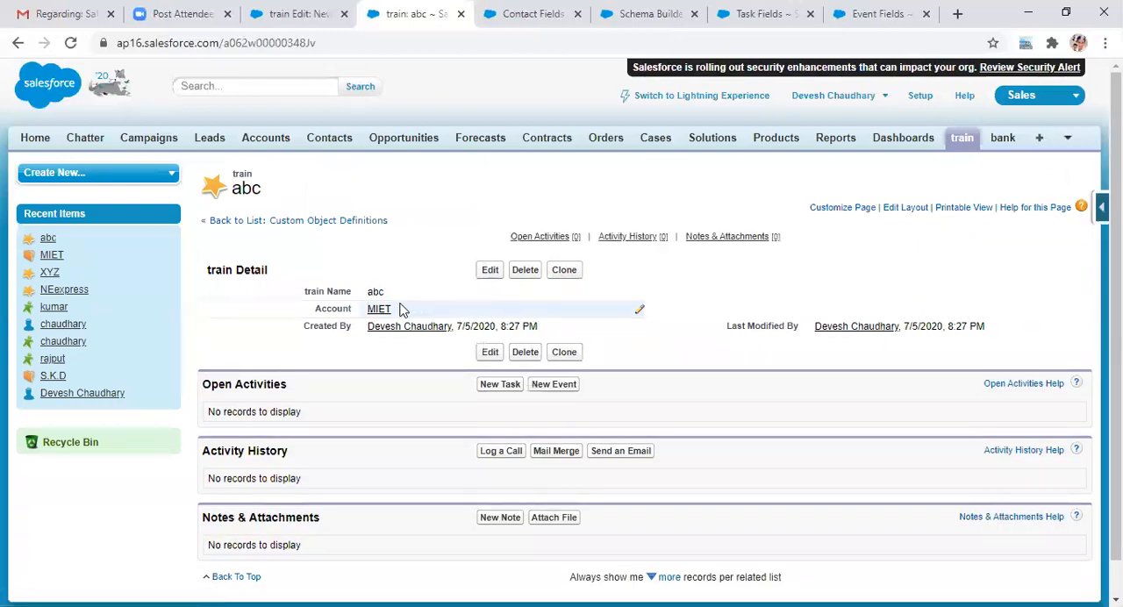
Step: Open the MIET account from the abc record and review its related lists, including the train records
mouse_move(380, 314)
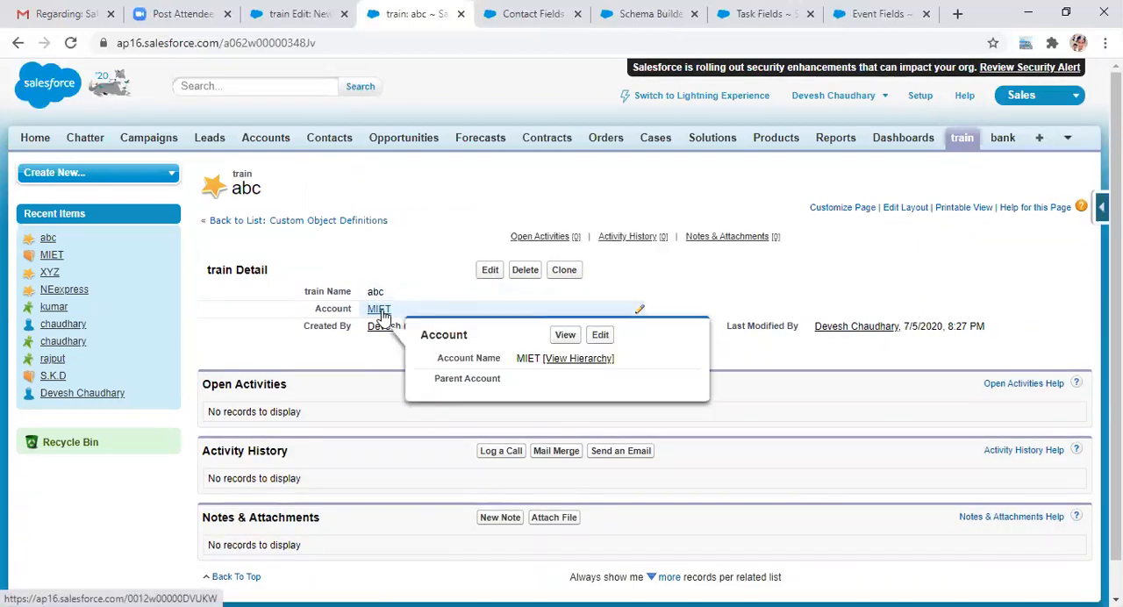
left_click(564, 335)
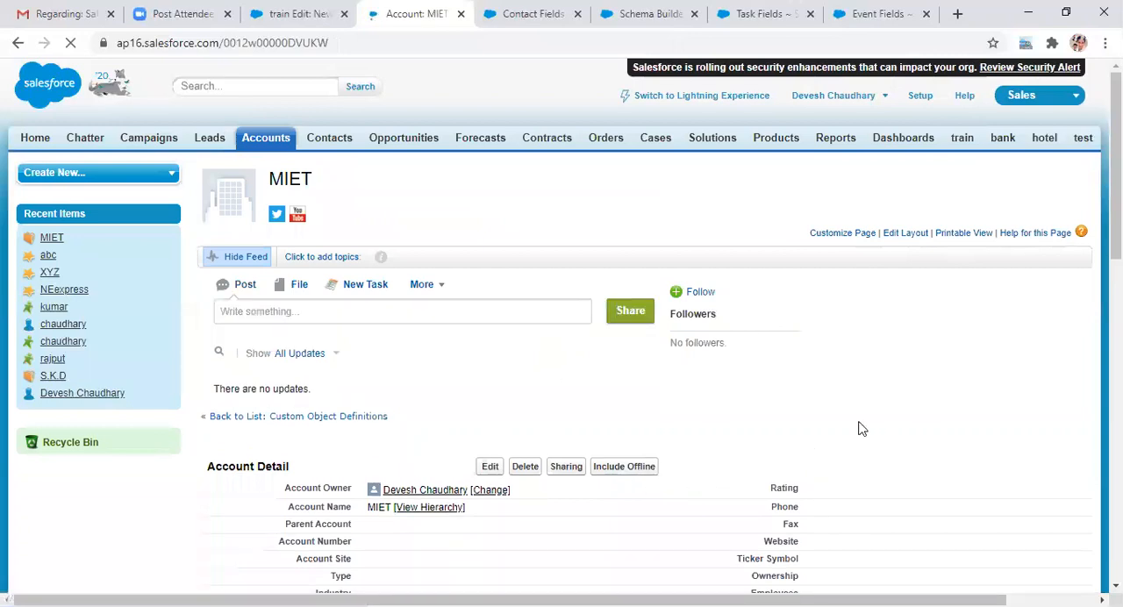
scroll(880, 422, "down", 3)
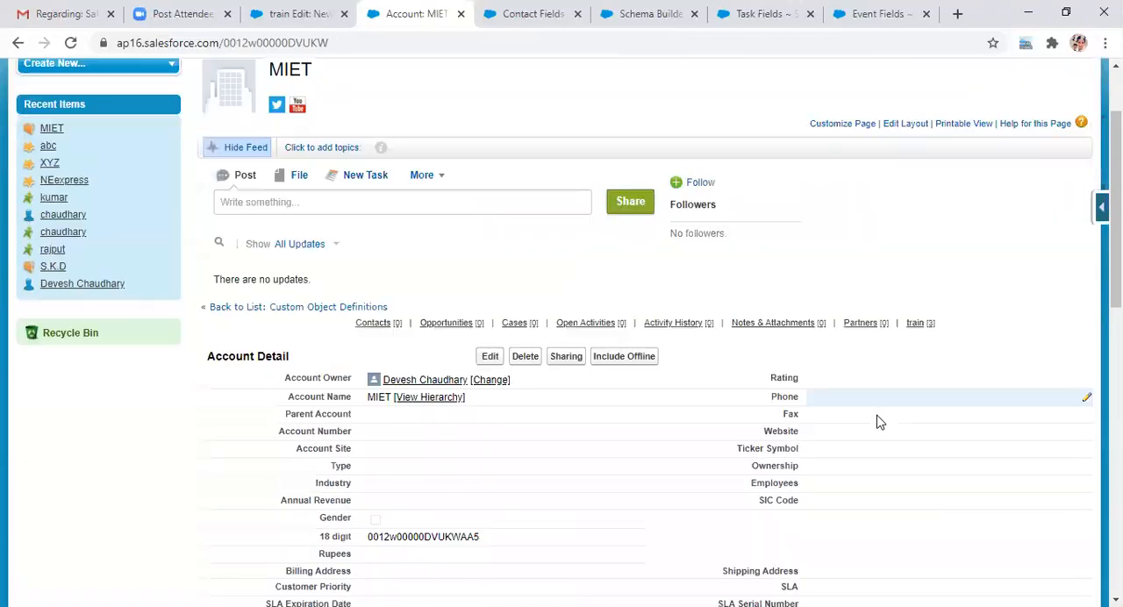
scroll(880, 422, "down", 8)
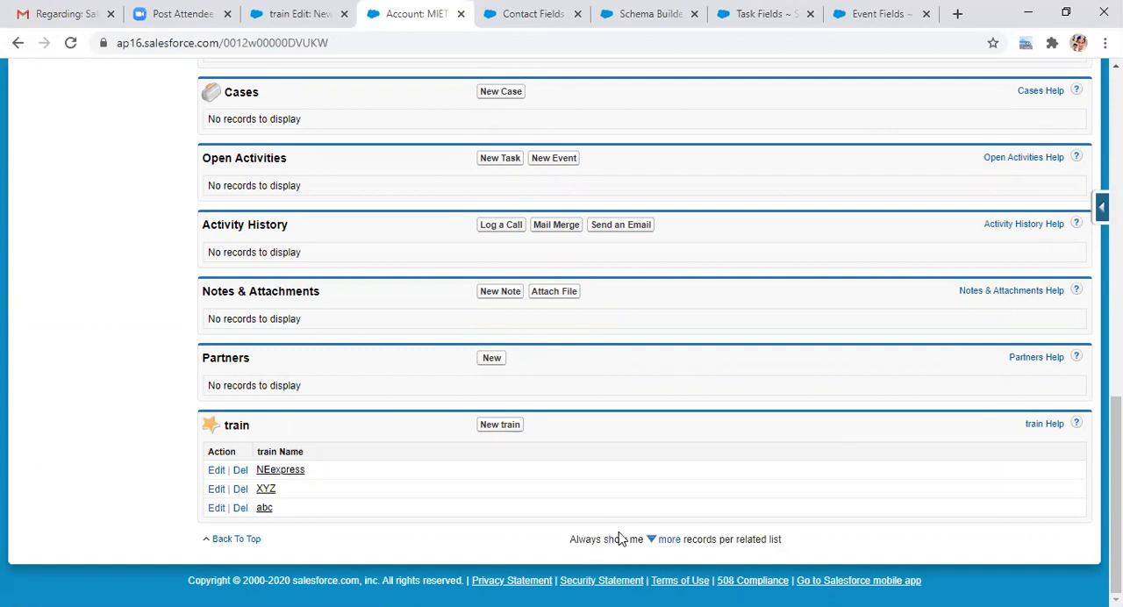
left_click(630, 356)
scroll(627, 355, "up", 10)
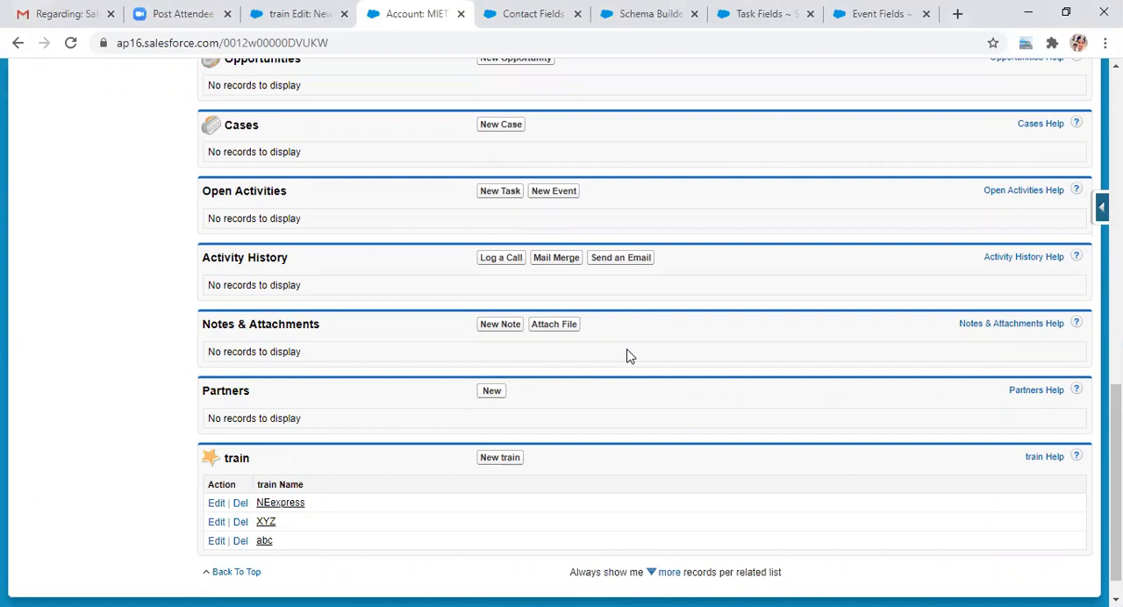
scroll(627, 356, "up", 3)
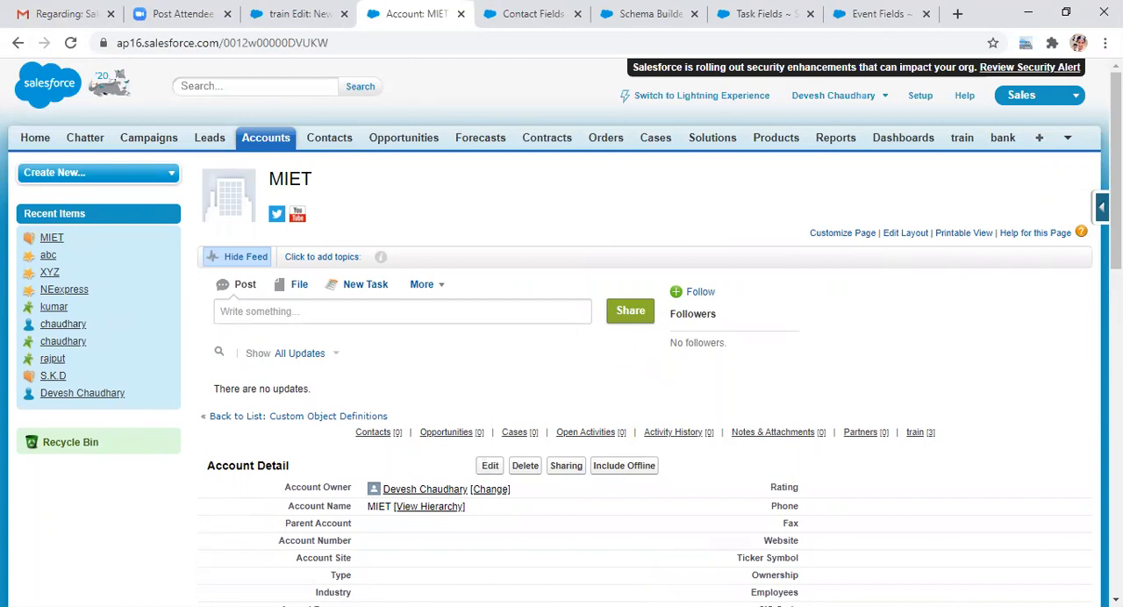
Step: Open the NEexpress, XYZ and abc train records from the MIET account's train related list, each in its own browser tab
scroll(627, 355, "down", 5)
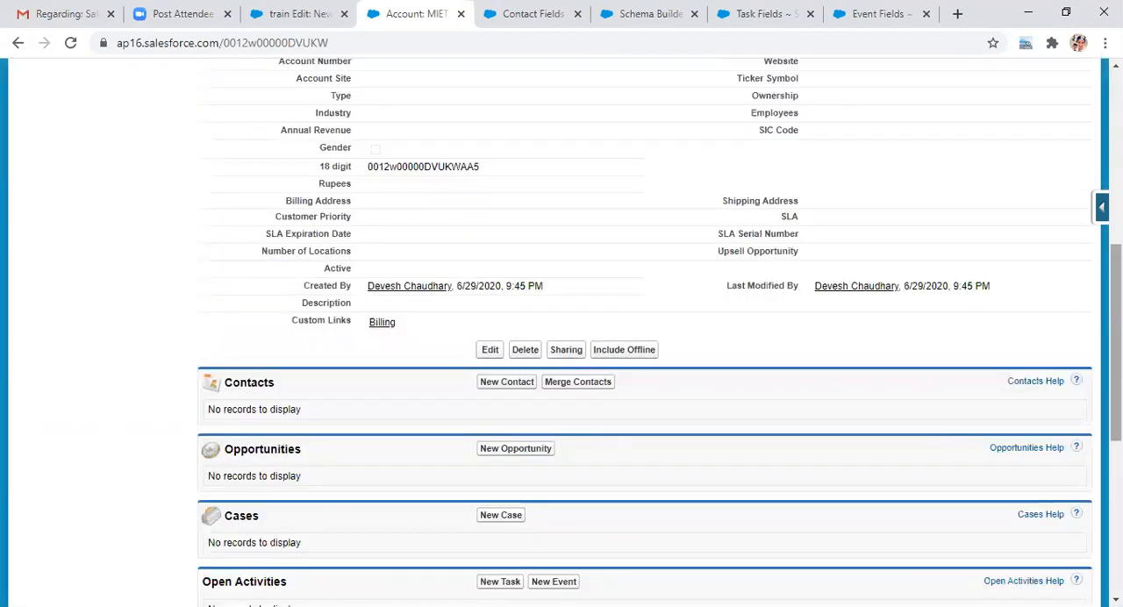
scroll(659, 414, "down", 5)
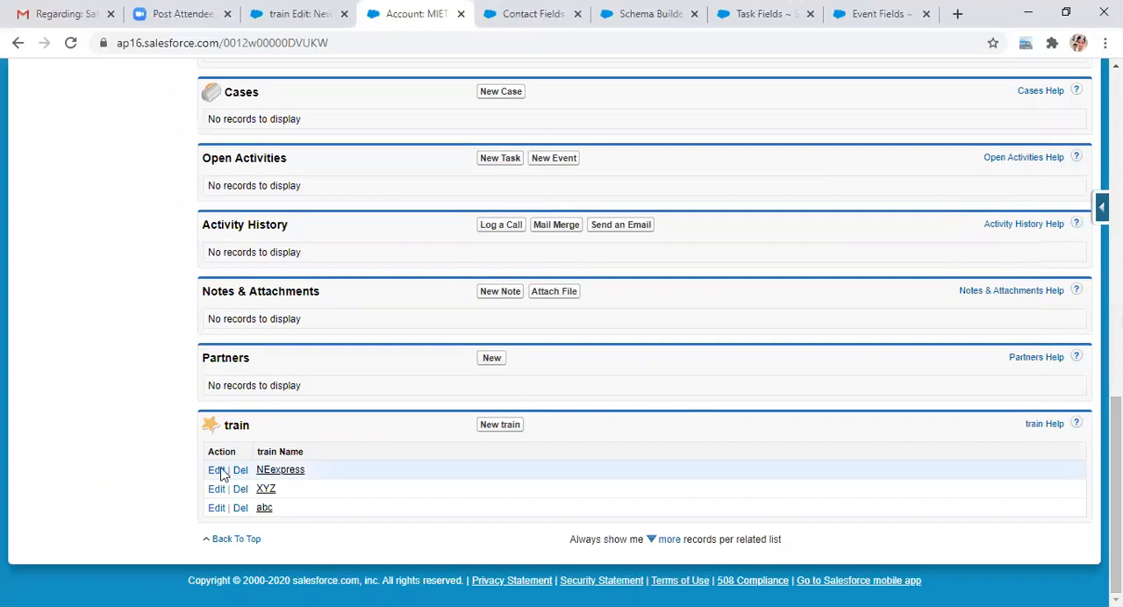
mouse_move(272, 475)
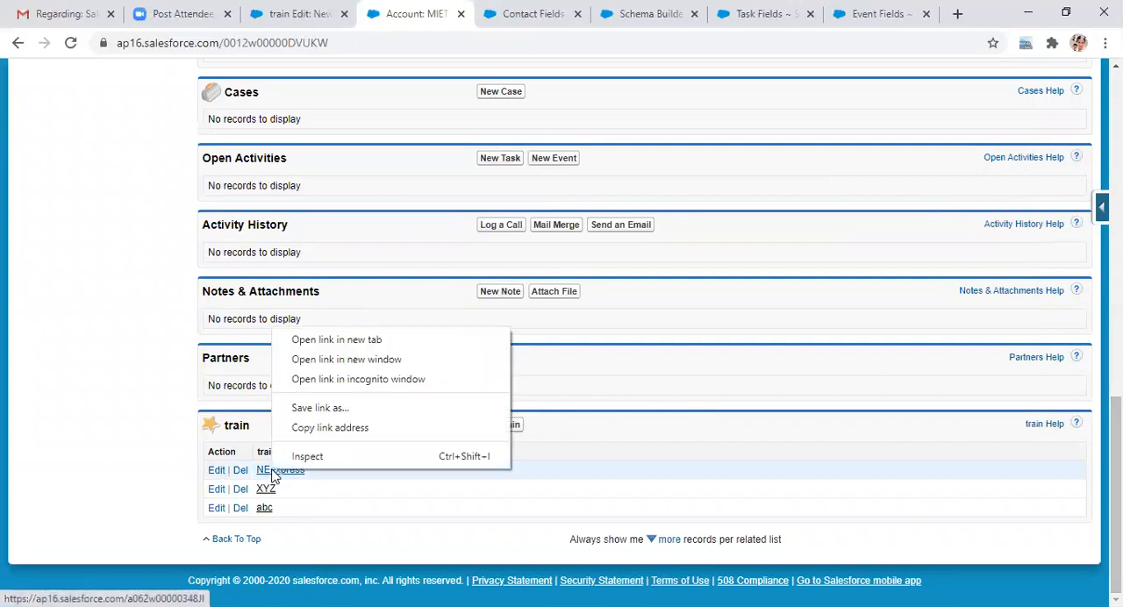
left_click(382, 340)
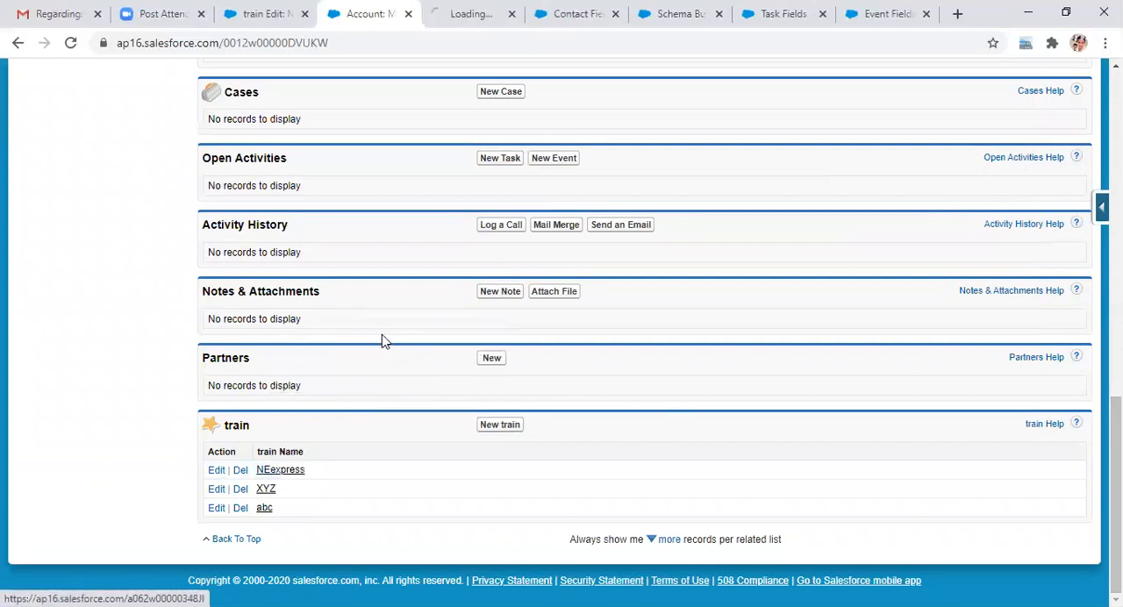
right_click(266, 489)
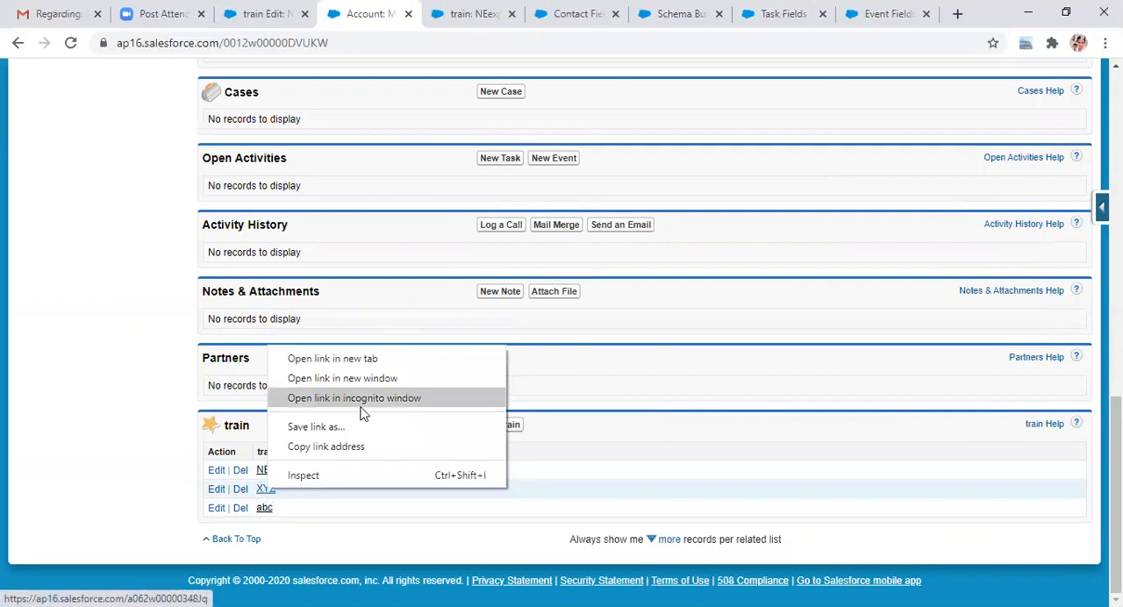
left_click(338, 361)
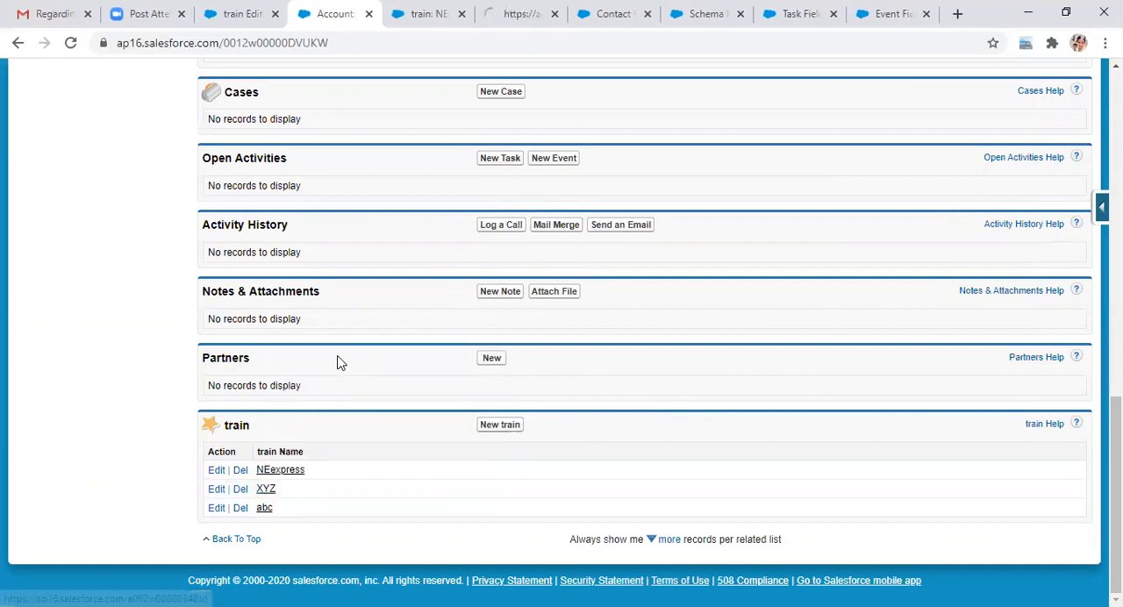
right_click(263, 512)
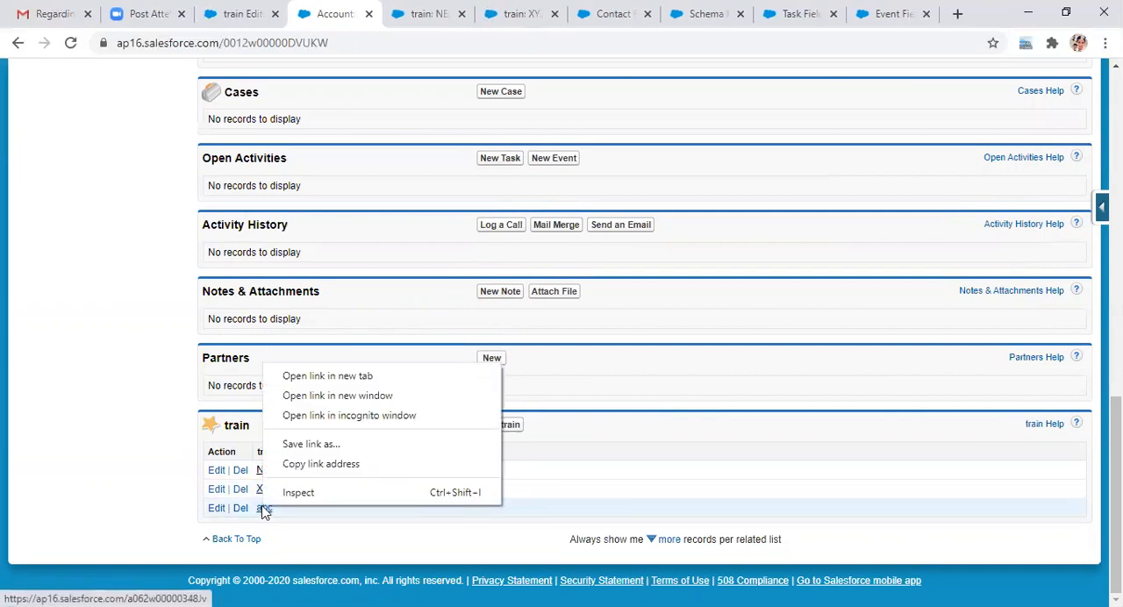
left_click(354, 376)
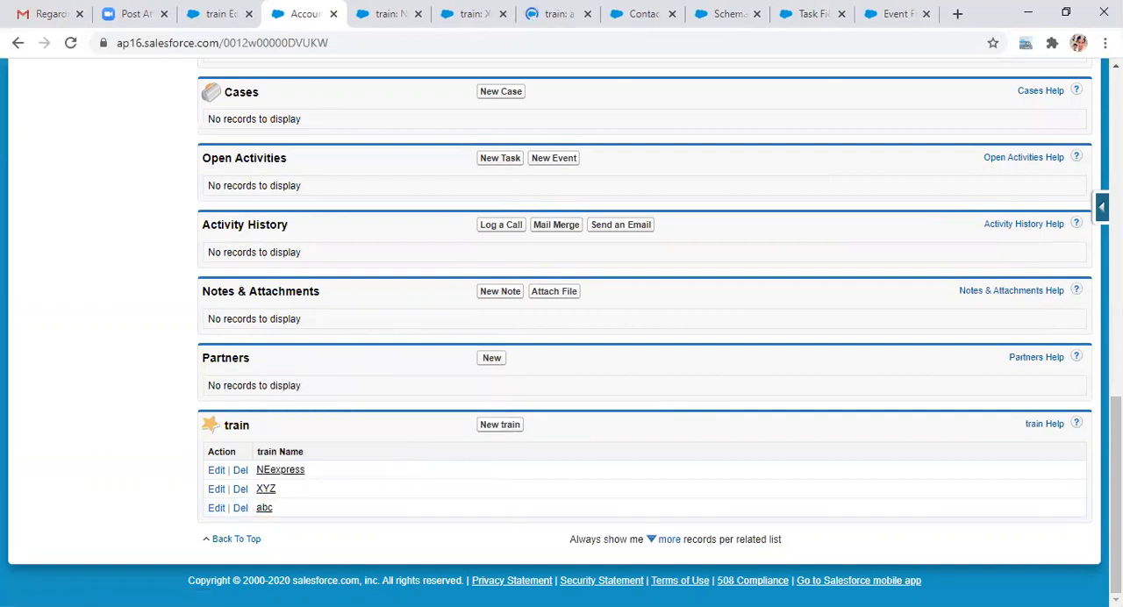
Step: Delete the MIET account and confirm the deletion
scroll(645, 333, "up", 5)
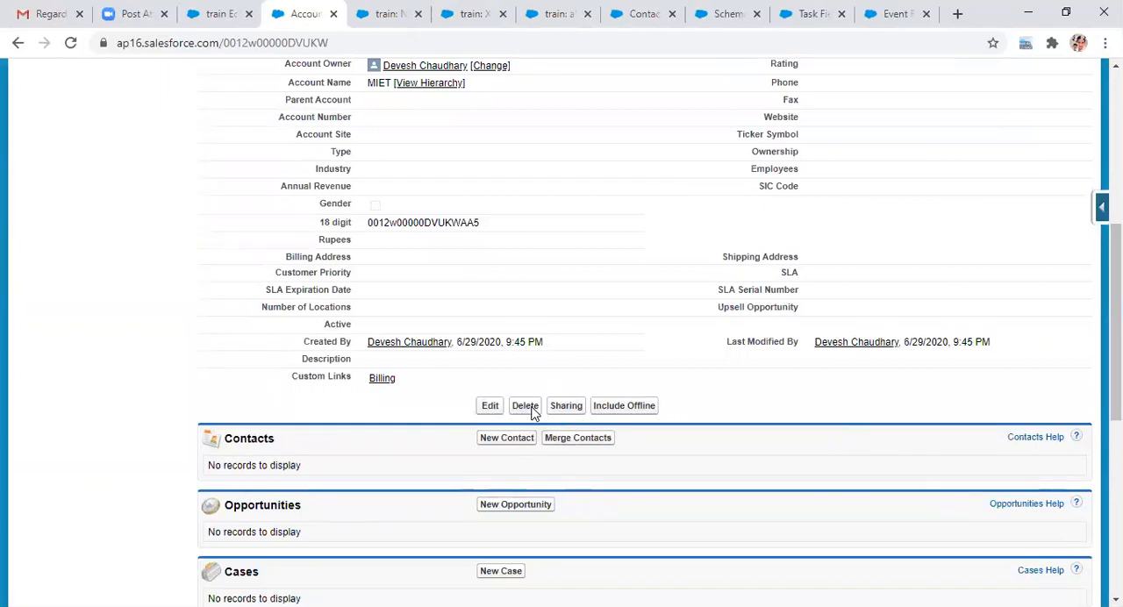
scroll(561, 333, "up", 5)
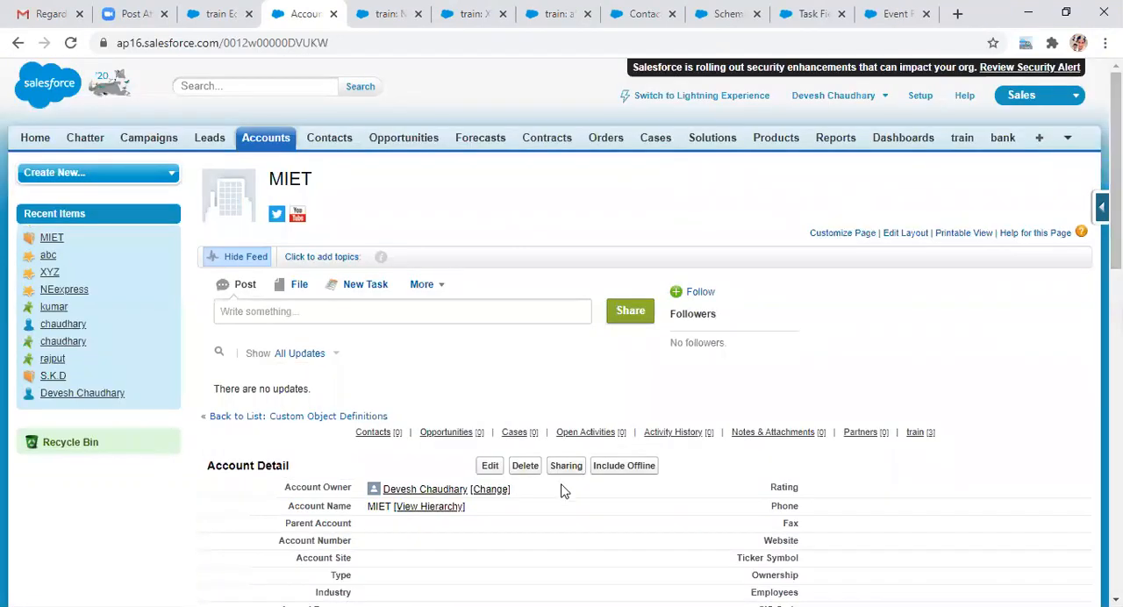
left_click(525, 466)
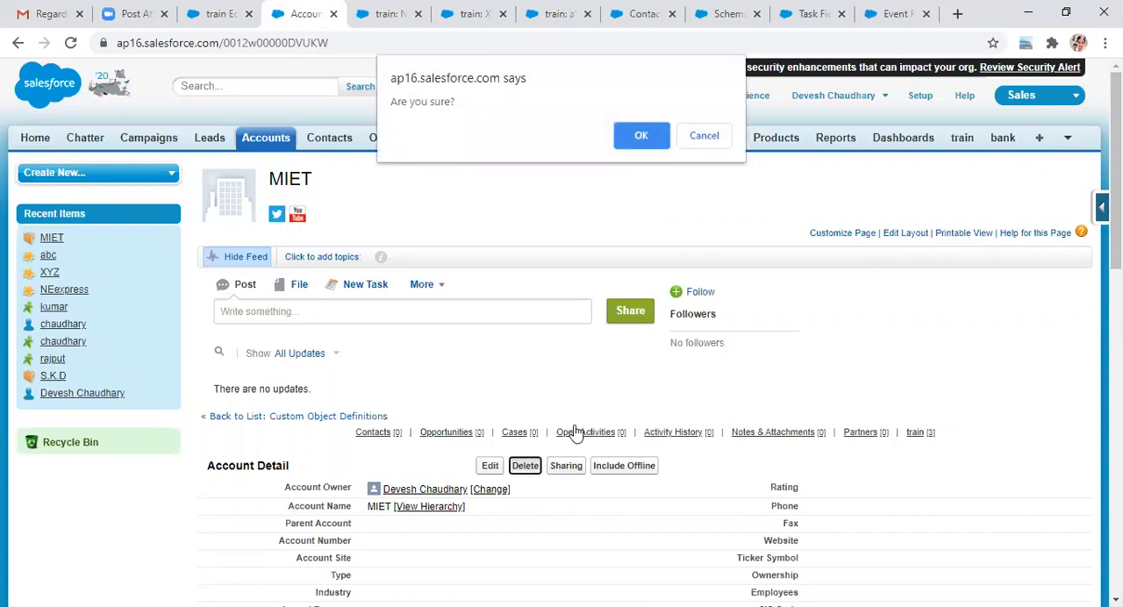
left_click(647, 140)
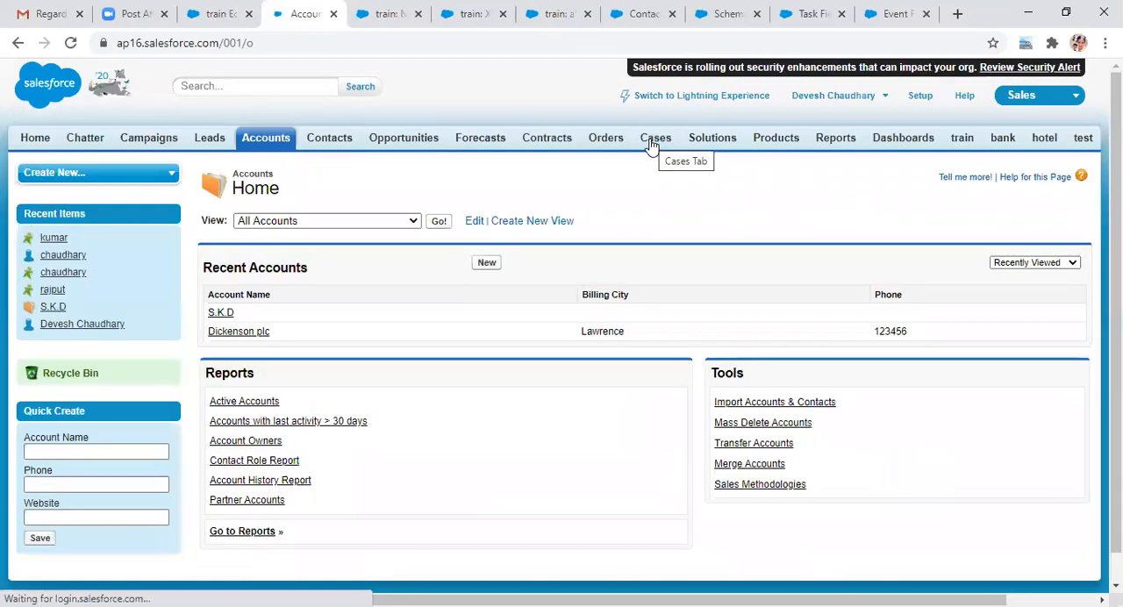
Step: Reload the opened NEexpress, XYZ and abc record pages in turn to check whether each train record still exists
left_click(398, 11)
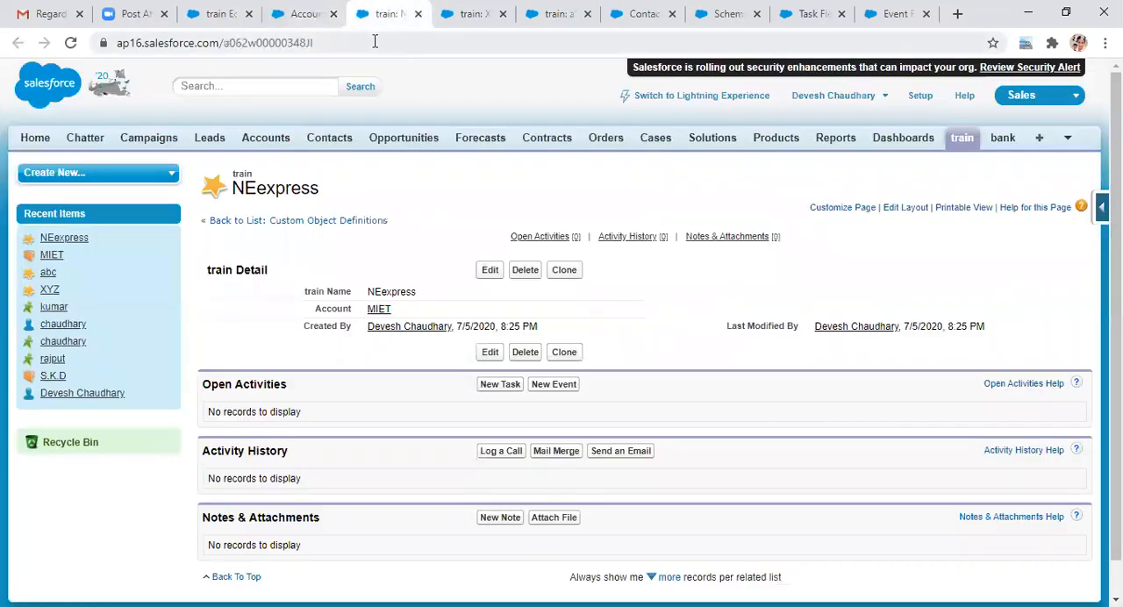
left_click(373, 44)
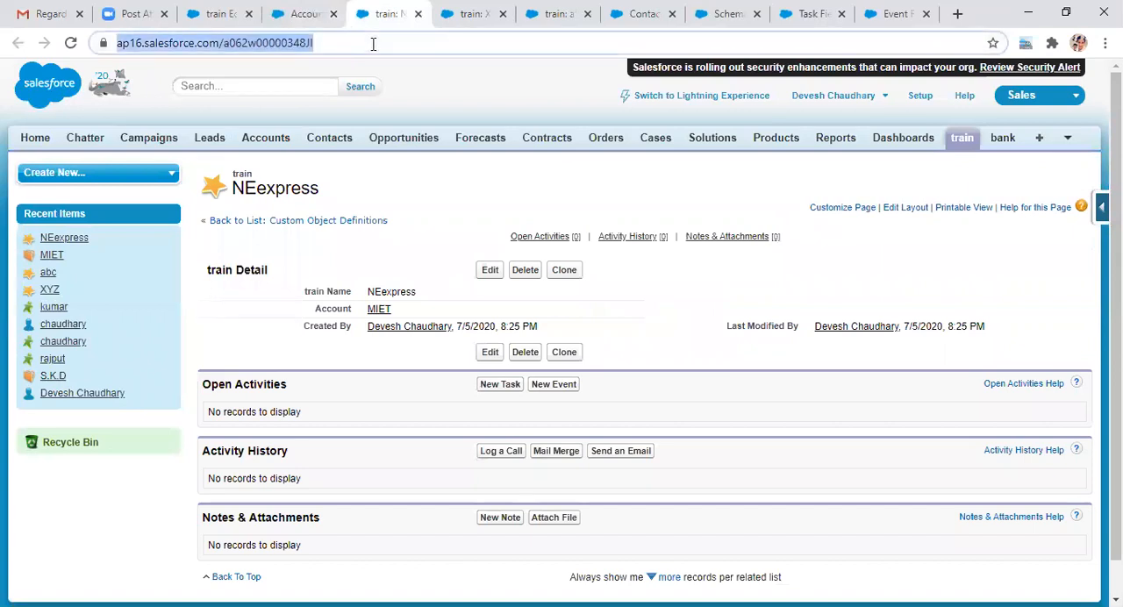
key("Return")
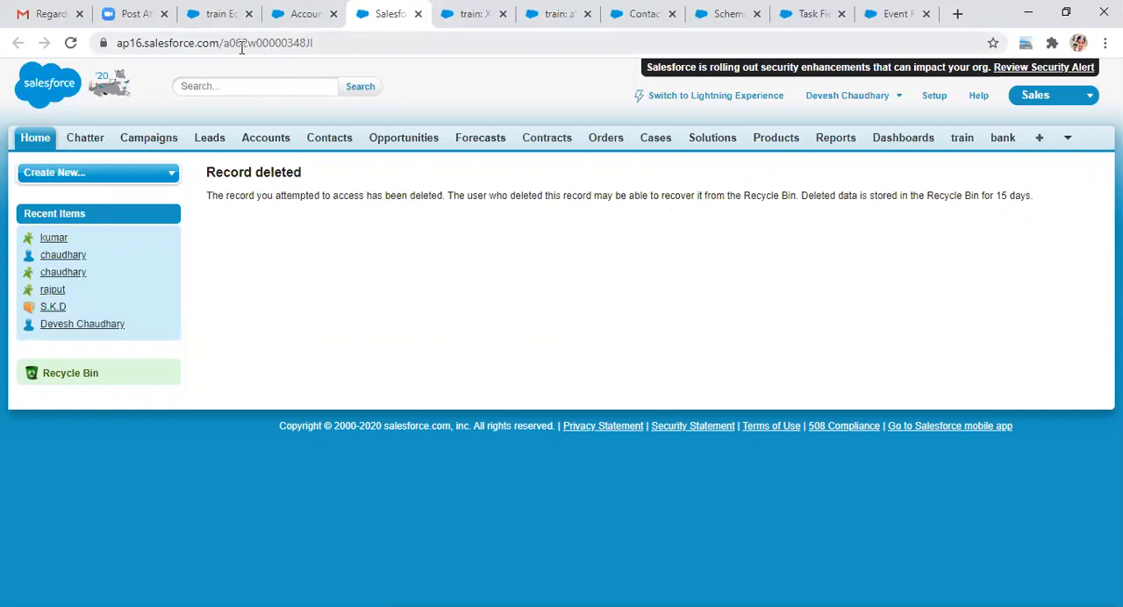
left_click(474, 14)
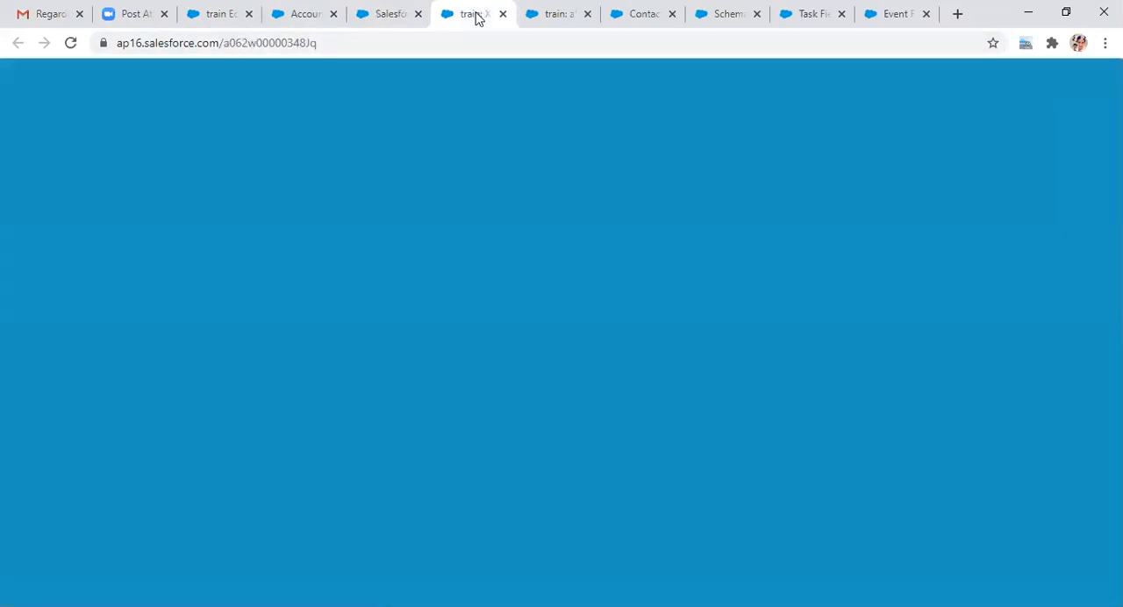
left_click(336, 42)
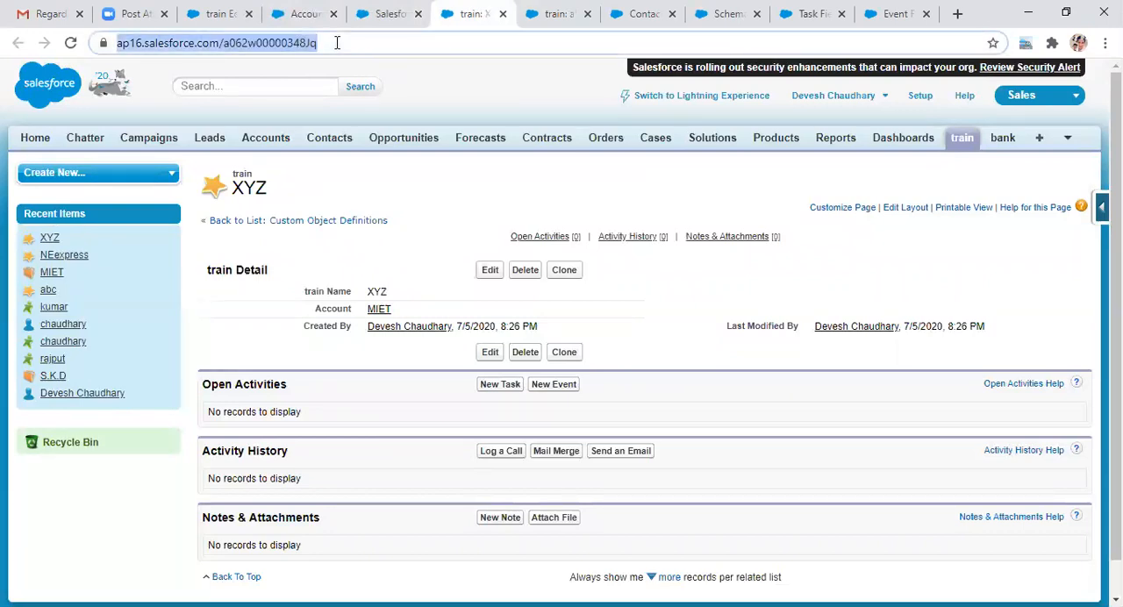
key("Return")
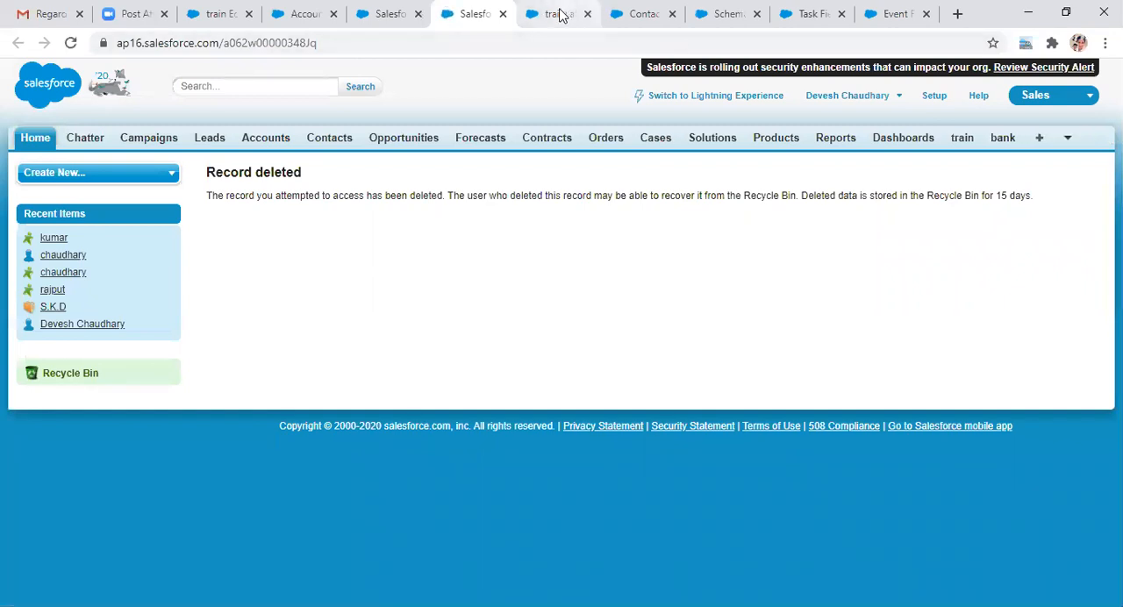
left_click(559, 15)
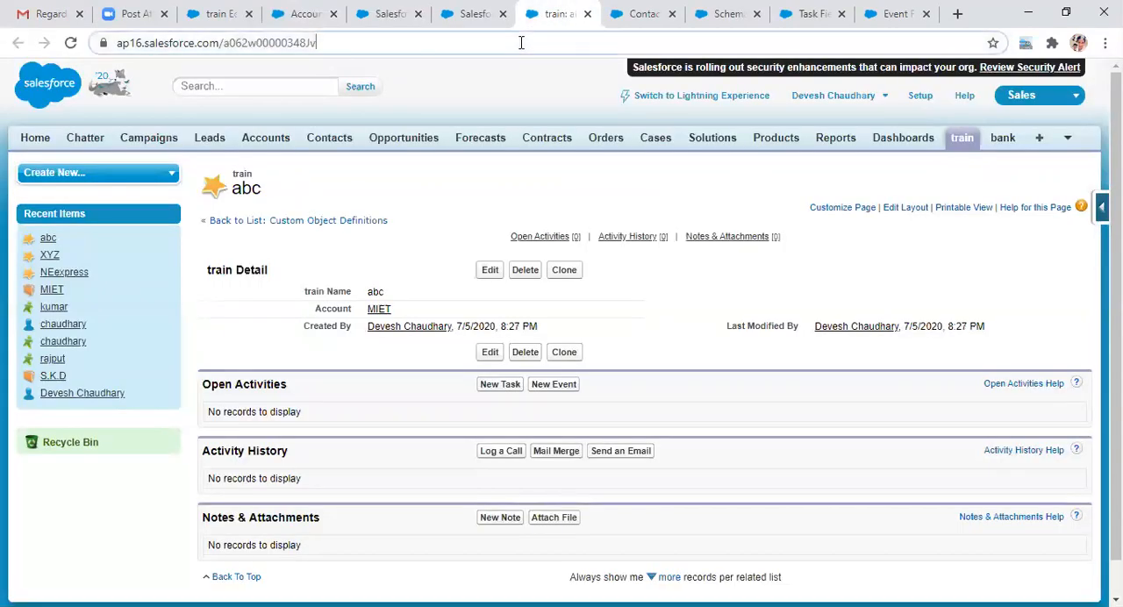
left_click(521, 42)
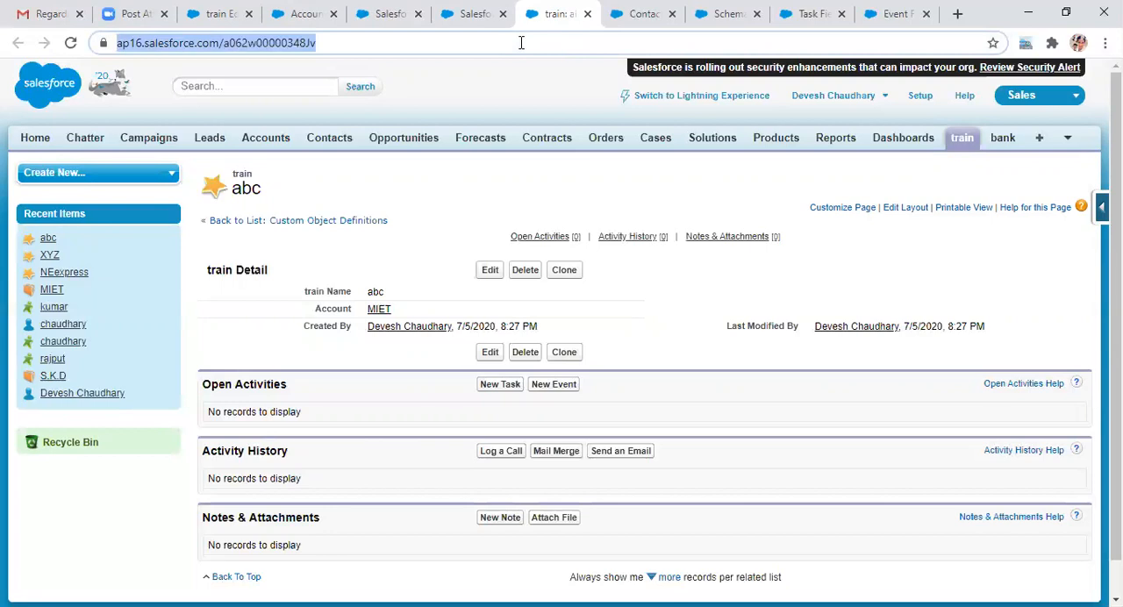
key("Return")
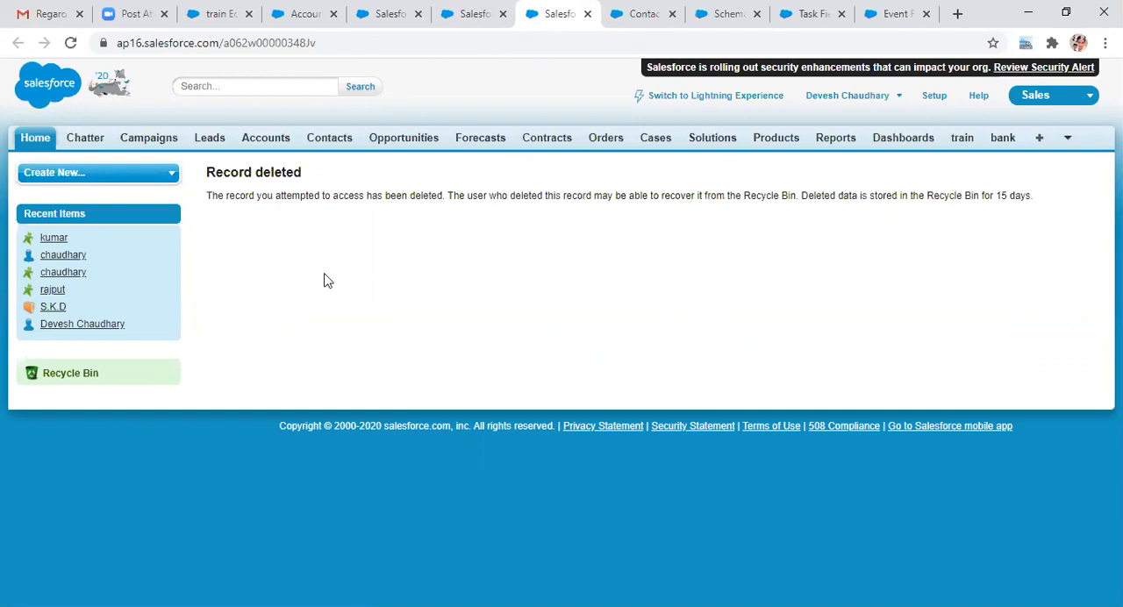
Step: Select all records in the Recycle Bin, including the MIET account, and undelete them
left_click(103, 375)
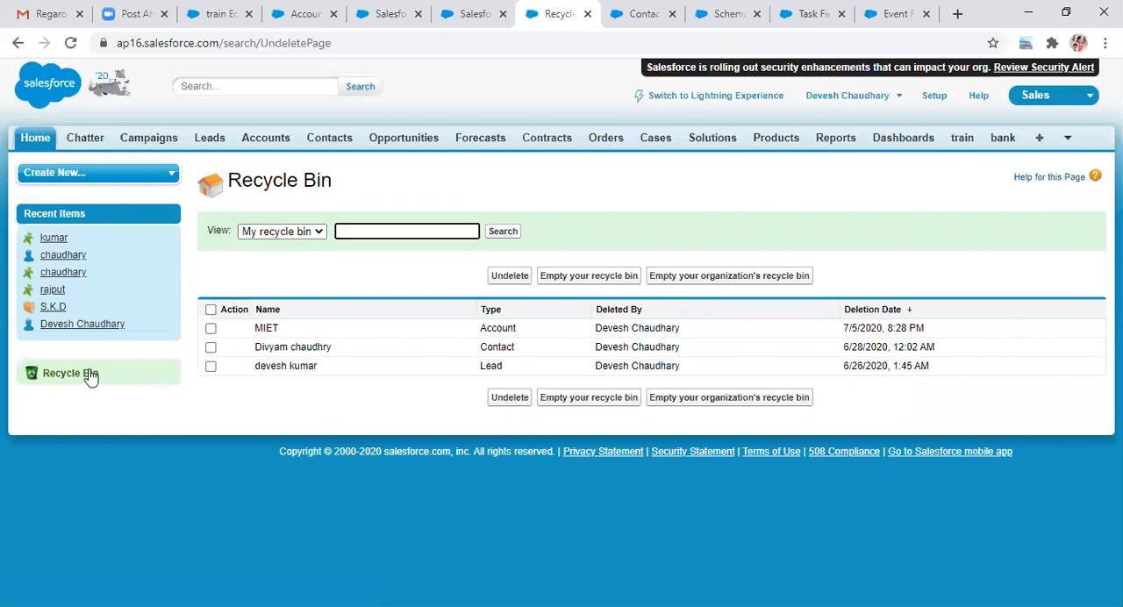
left_click(219, 309)
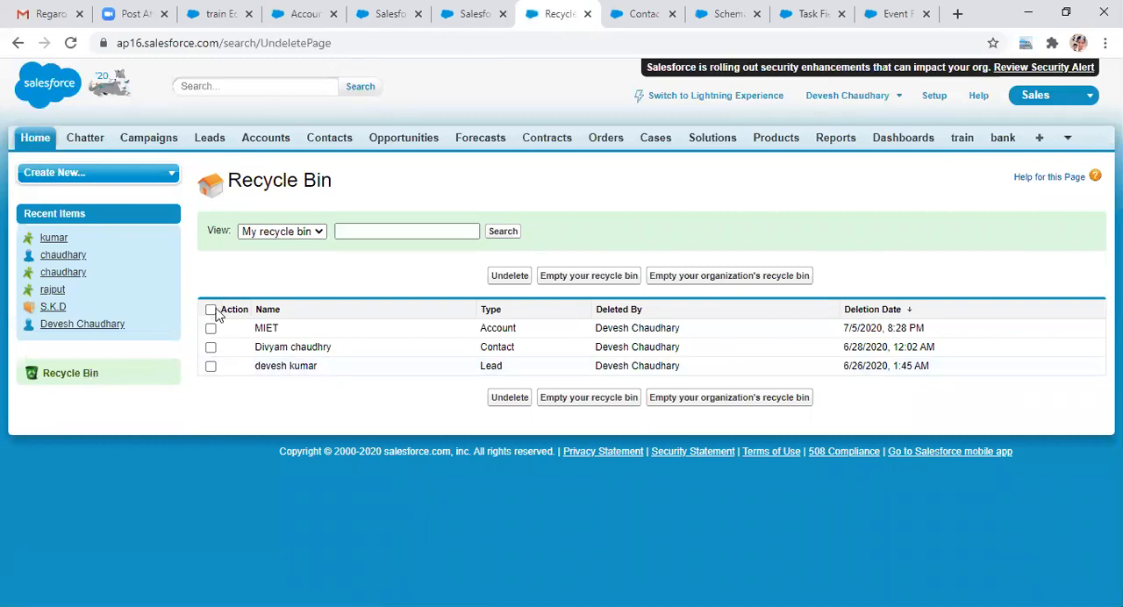
left_click(210, 311)
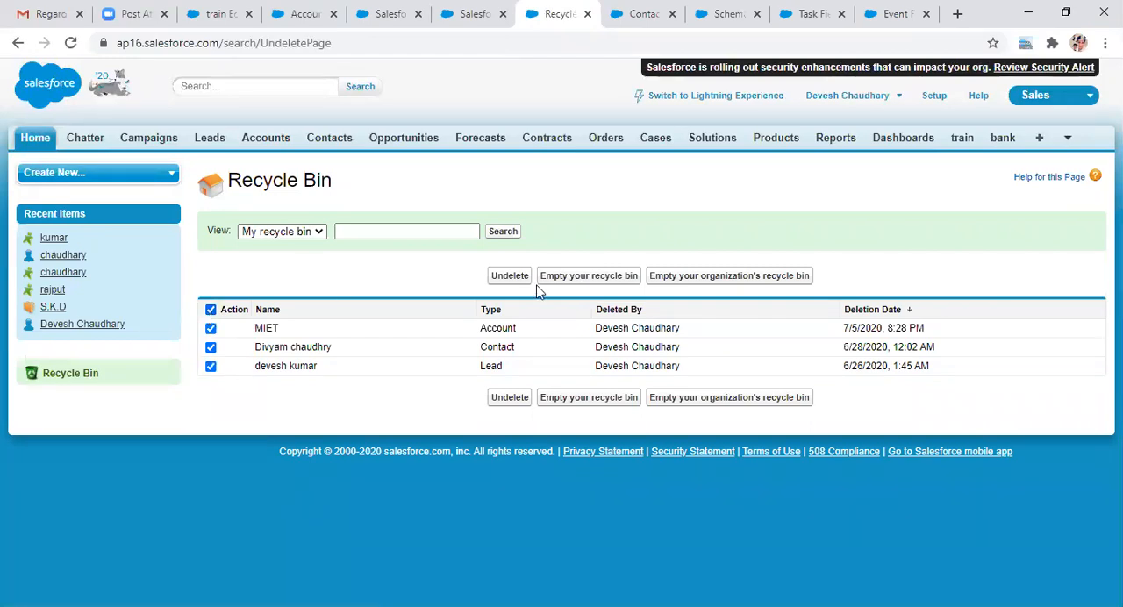
left_click(507, 276)
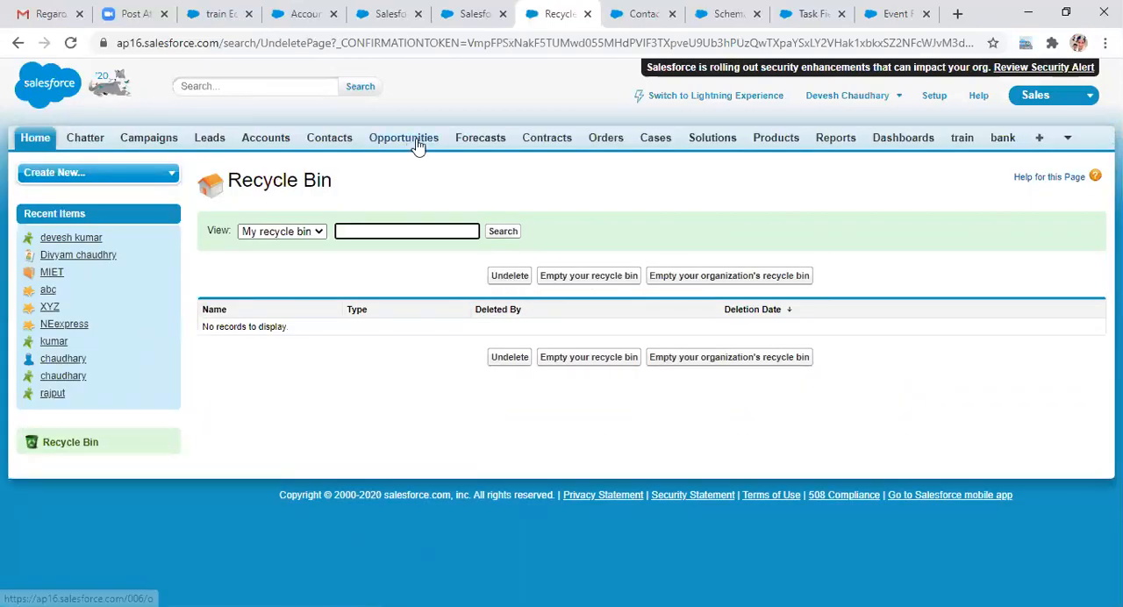
Step: Open the MIET account from the Accounts home page and check its related lists for the train records
left_click(274, 143)
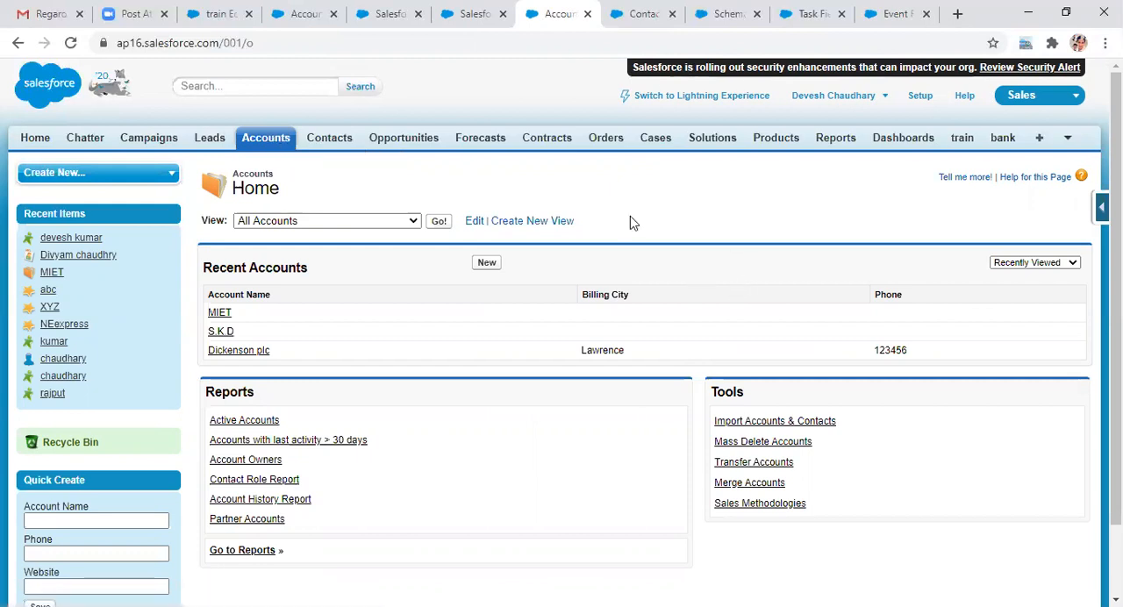
left_click(221, 316)
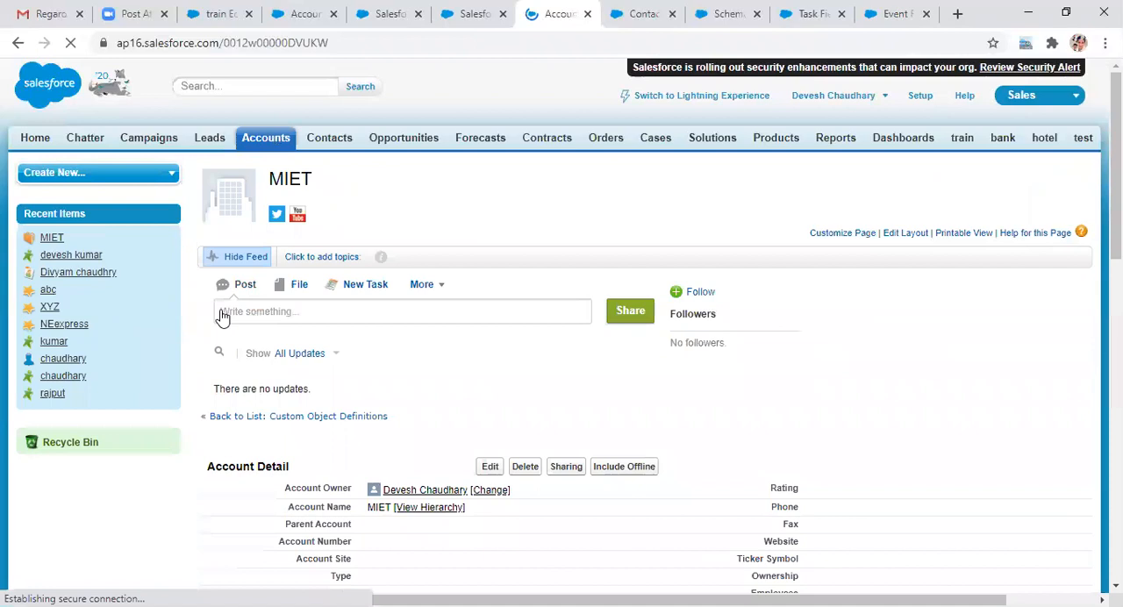
scroll(222, 318, "down", 8)
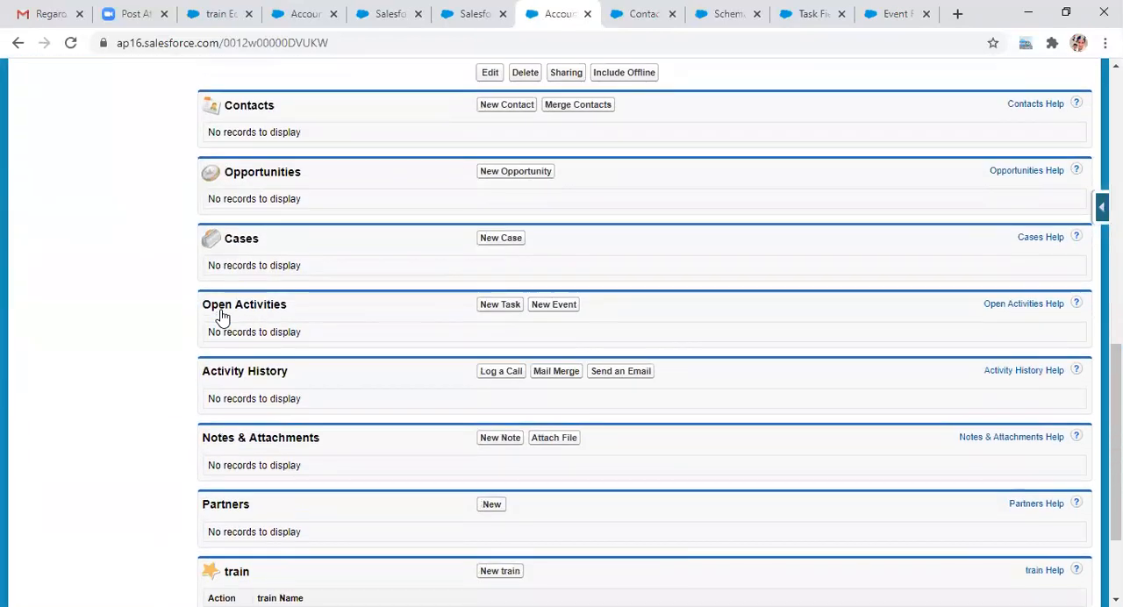
scroll(222, 318, "down", 2)
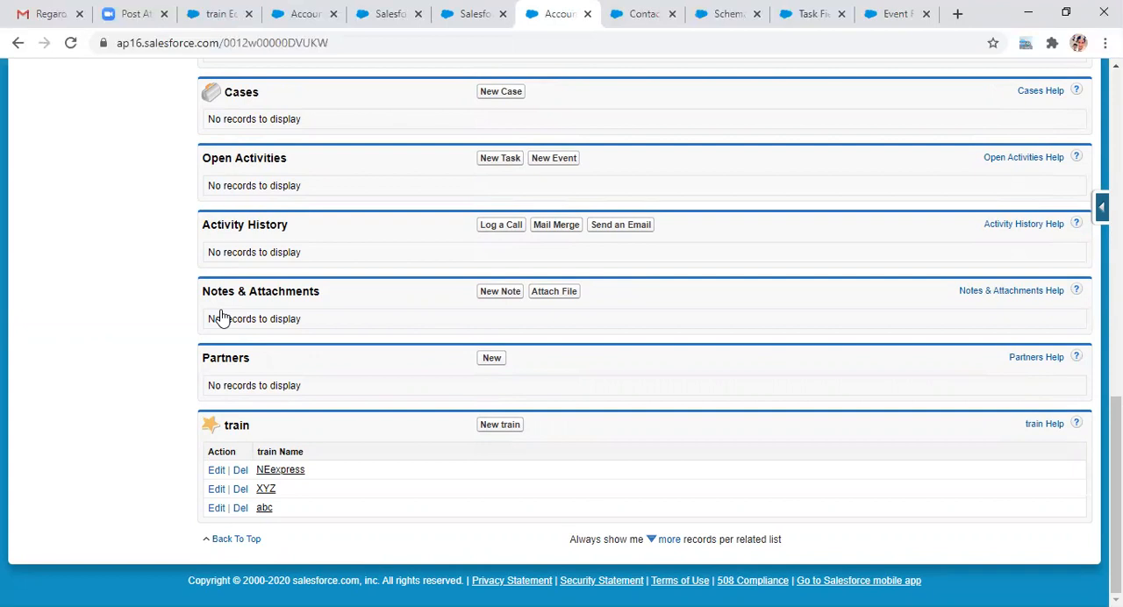
scroll(222, 318, "up", 3)
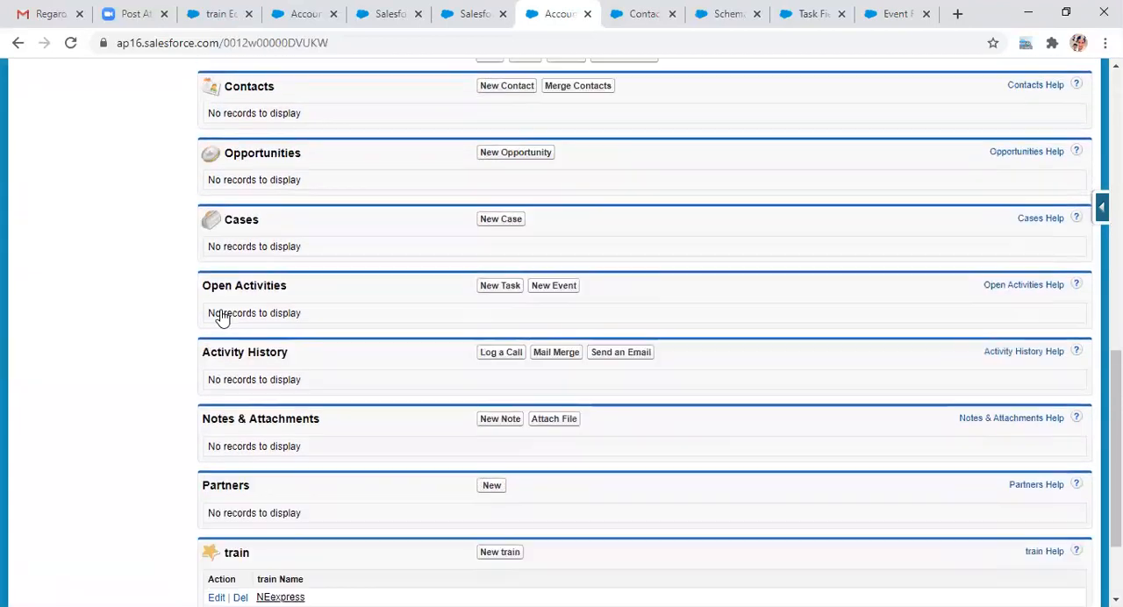
scroll(222, 318, "down", 3)
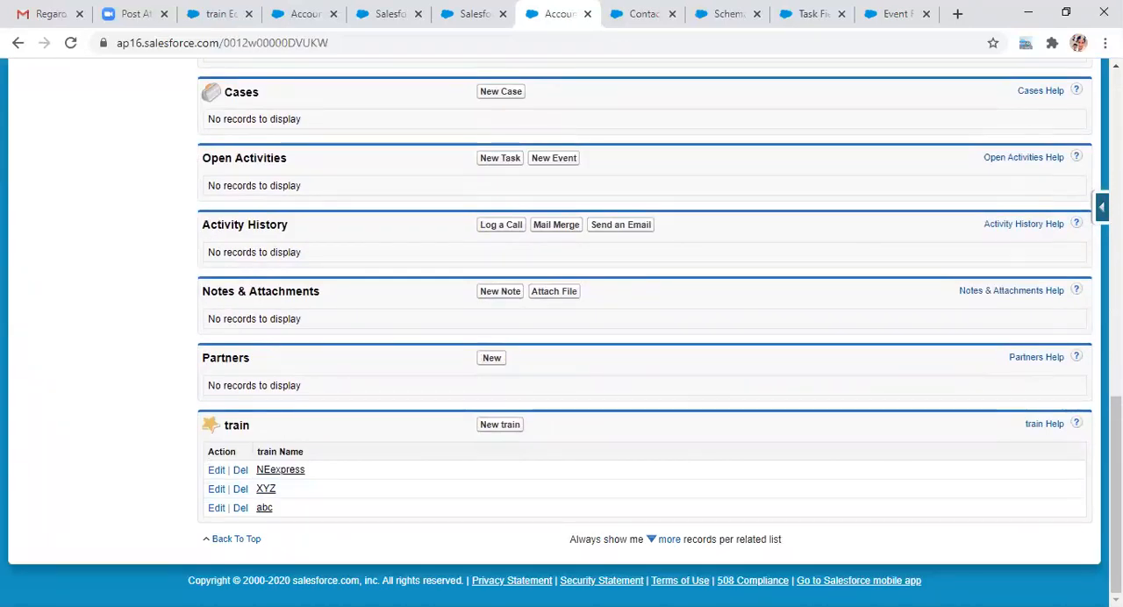
scroll(1116, 496, "up", 4)
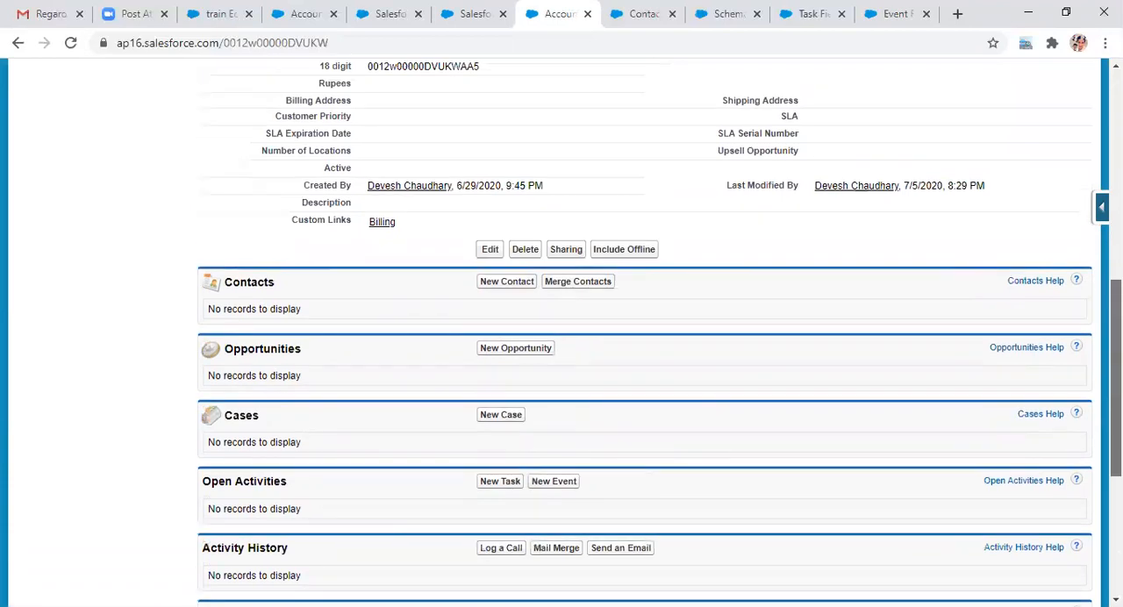
scroll(1116, 378, "up", 10)
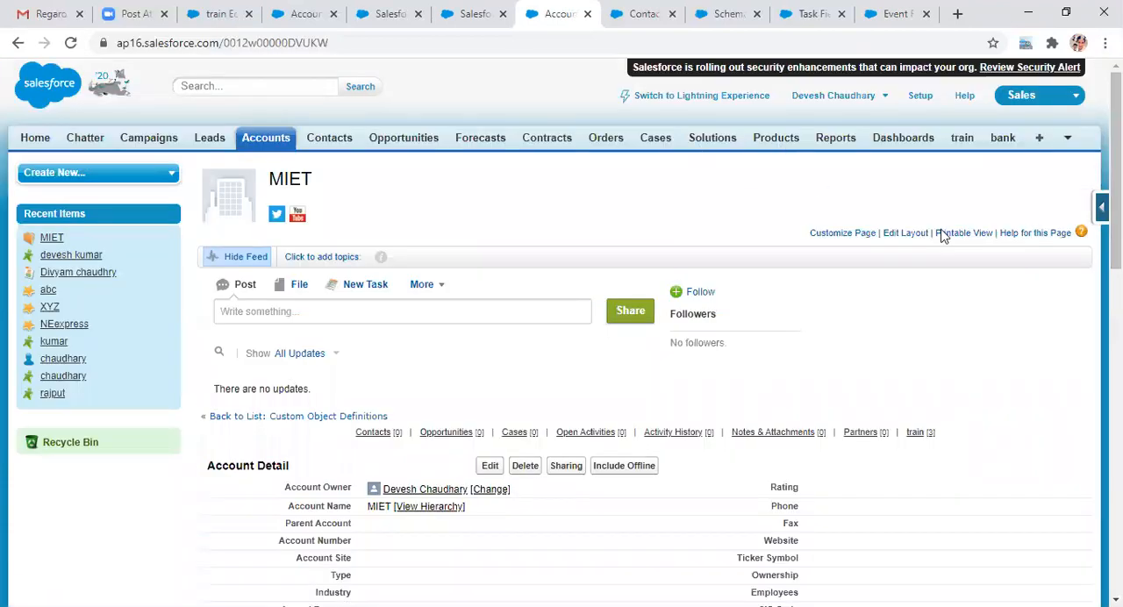
left_click(963, 139)
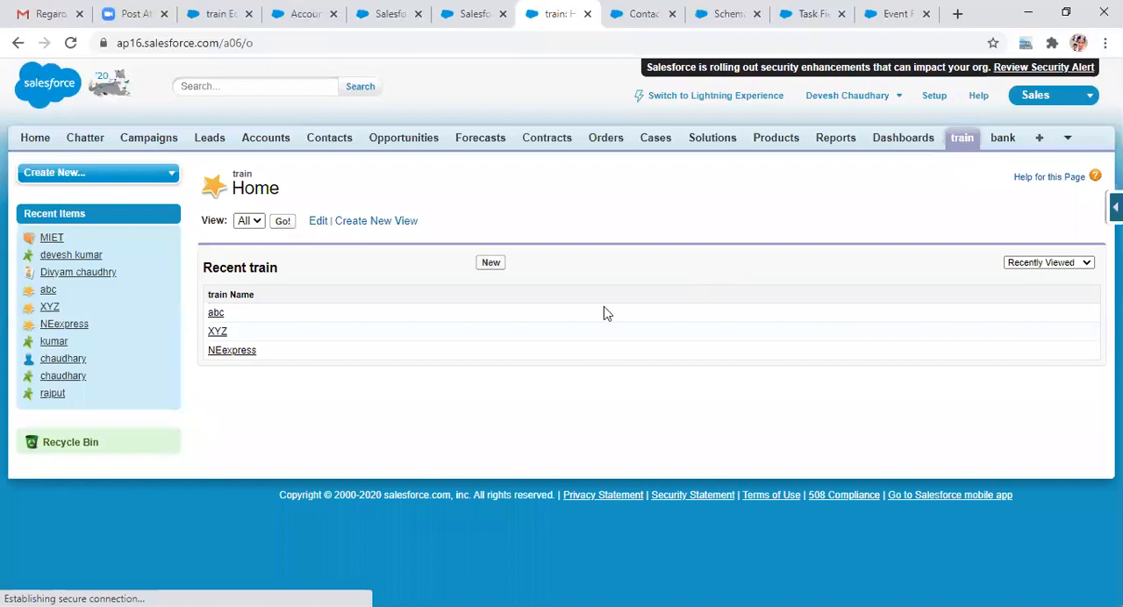
left_click(489, 264)
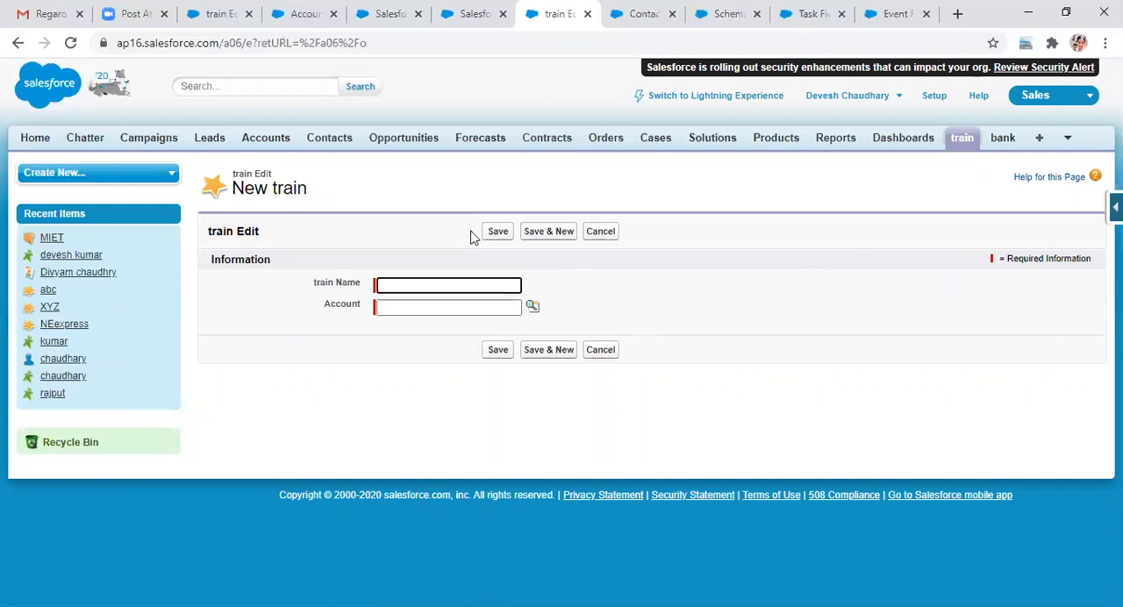
left_click(933, 101)
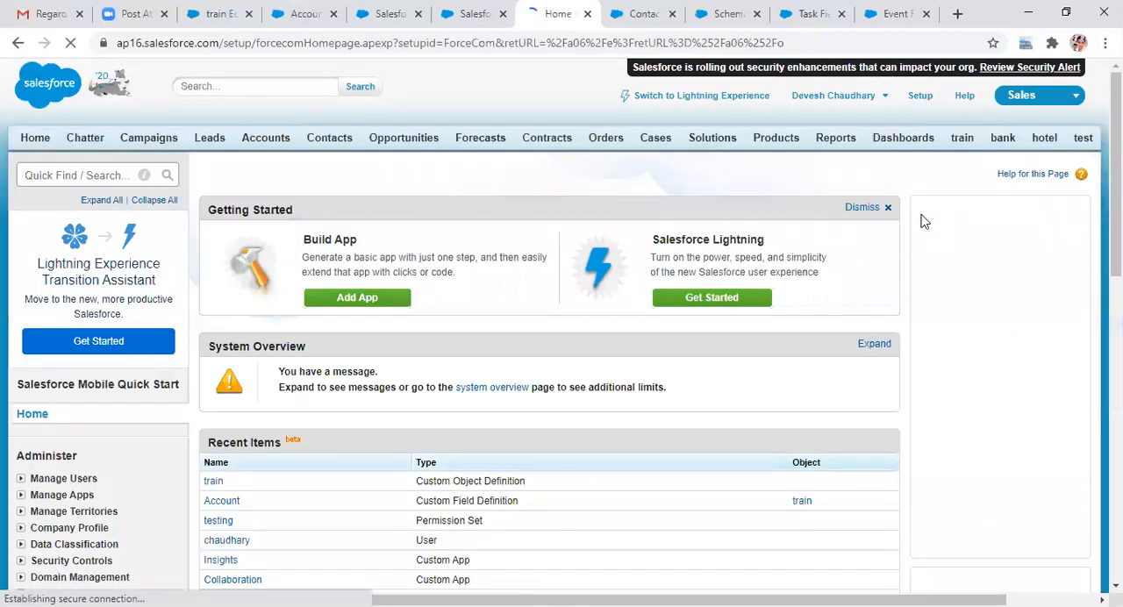
Step: Open the train object's field definitions and review its standard fields and custom relationships
left_click(961, 139)
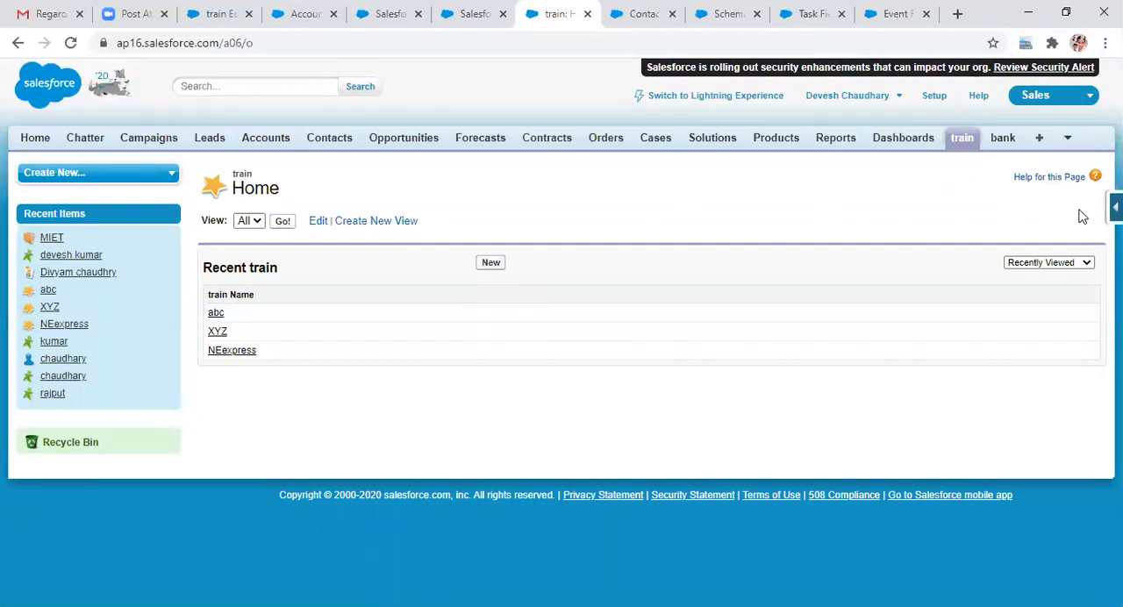
left_click(1116, 207)
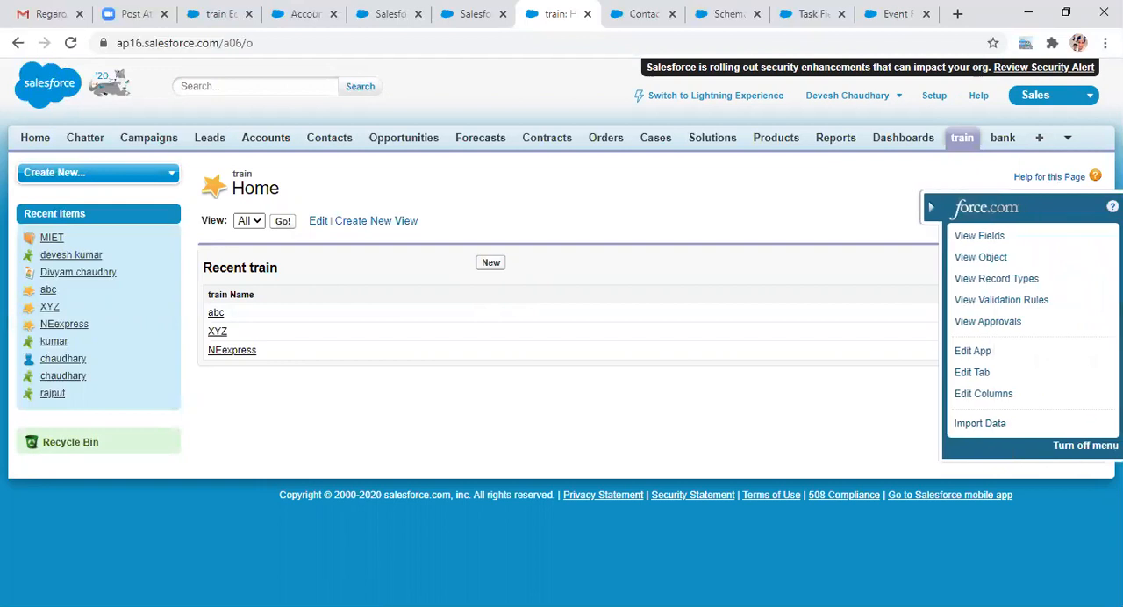
left_click(1002, 244)
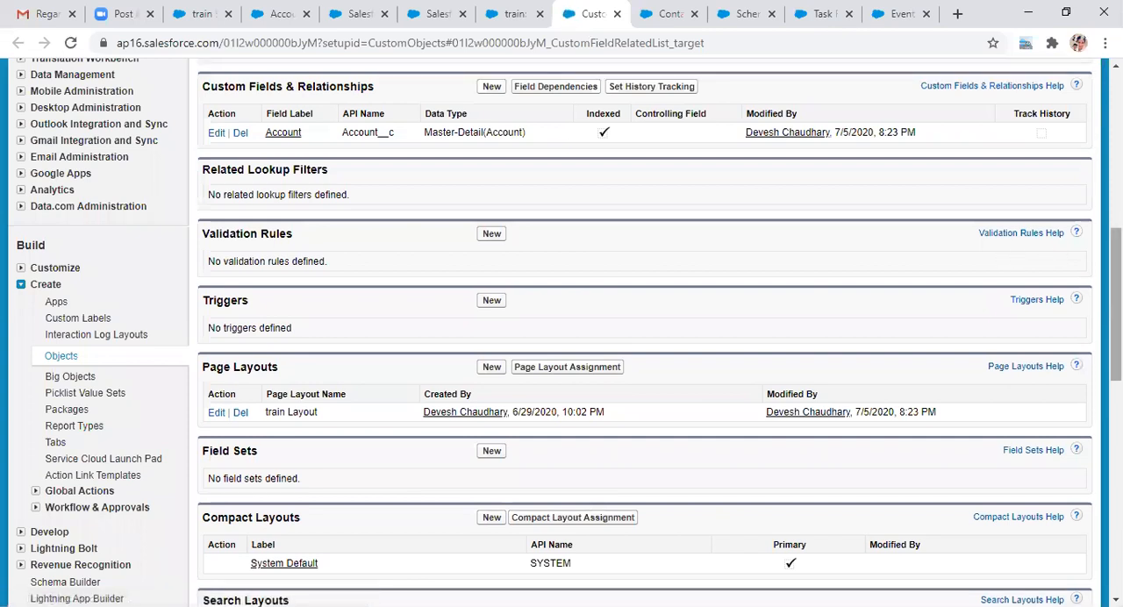
scroll(562, 334, "up", 3)
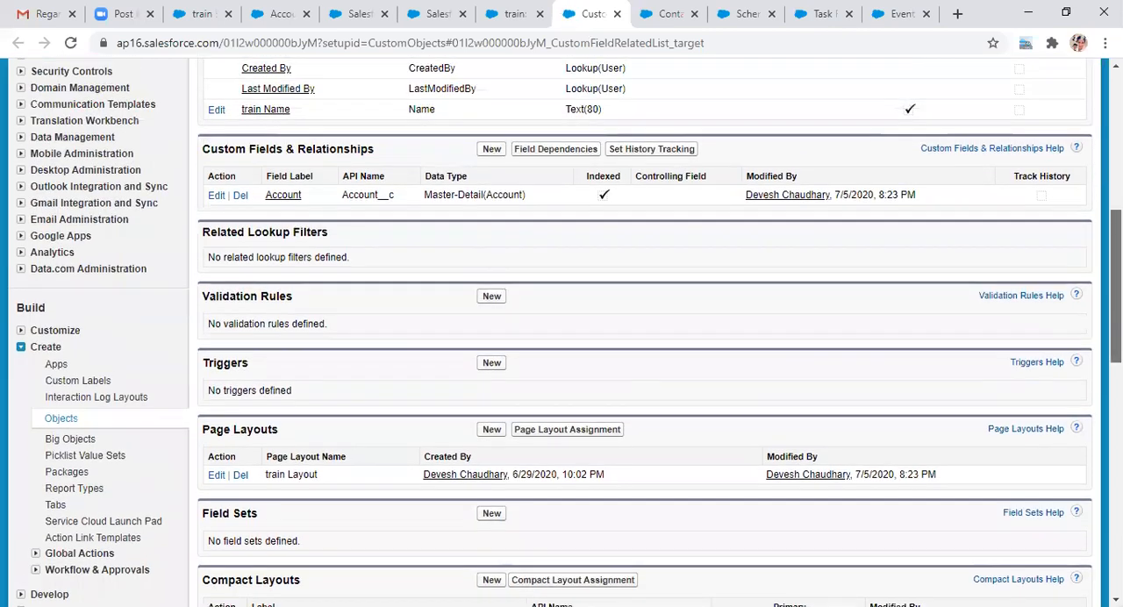
scroll(562, 333, "up", 2)
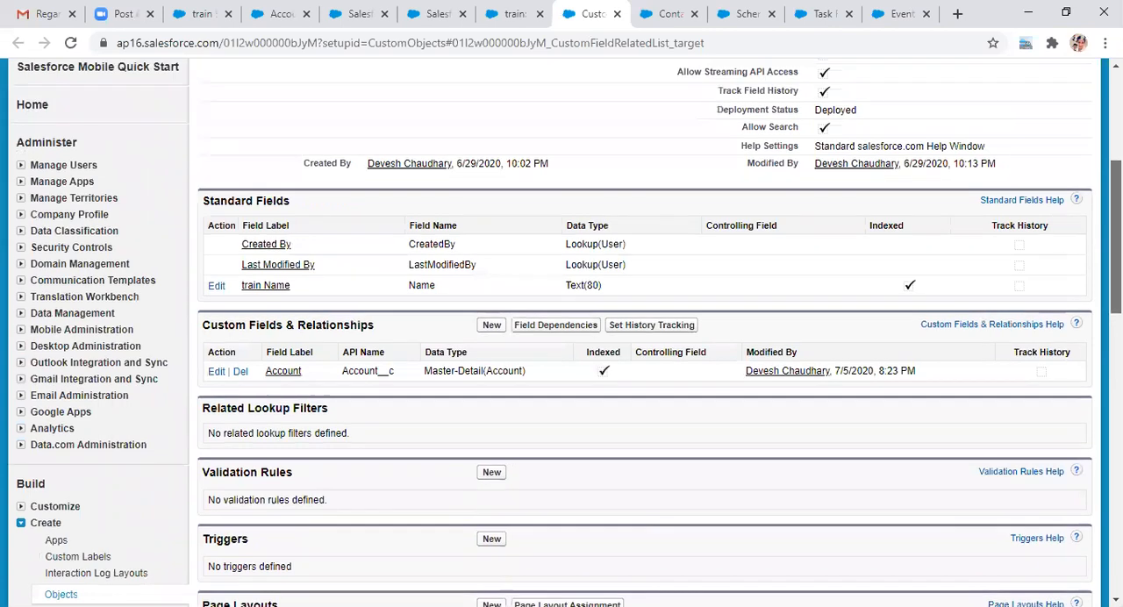
scroll(491, 369, "down", 1)
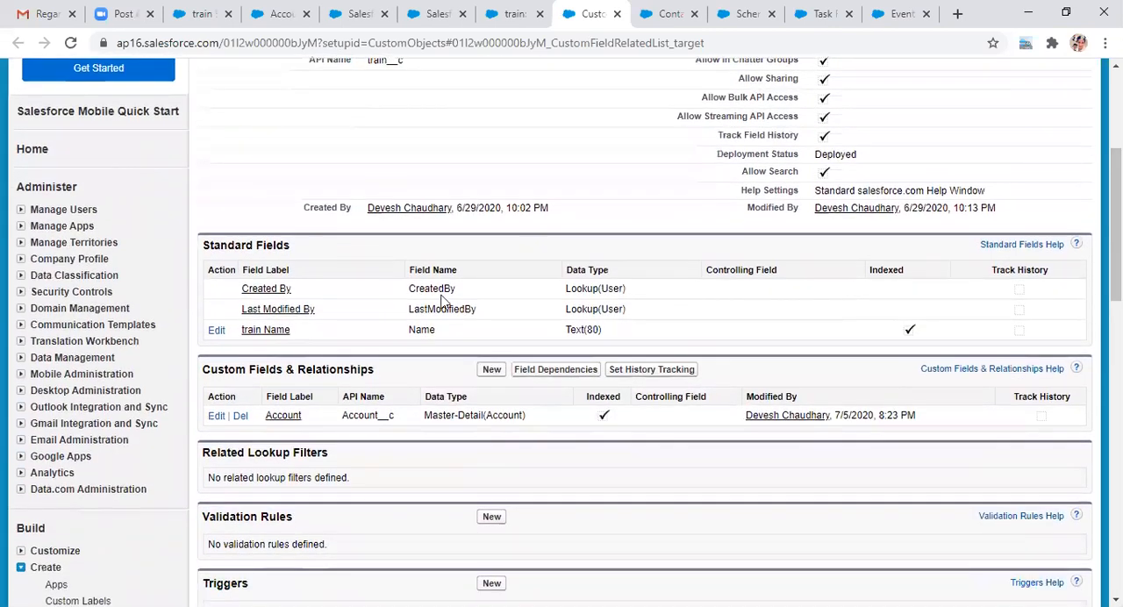
Step: Start a new custom field on the train object with the Master-Detail Relationship data type
left_click(491, 370)
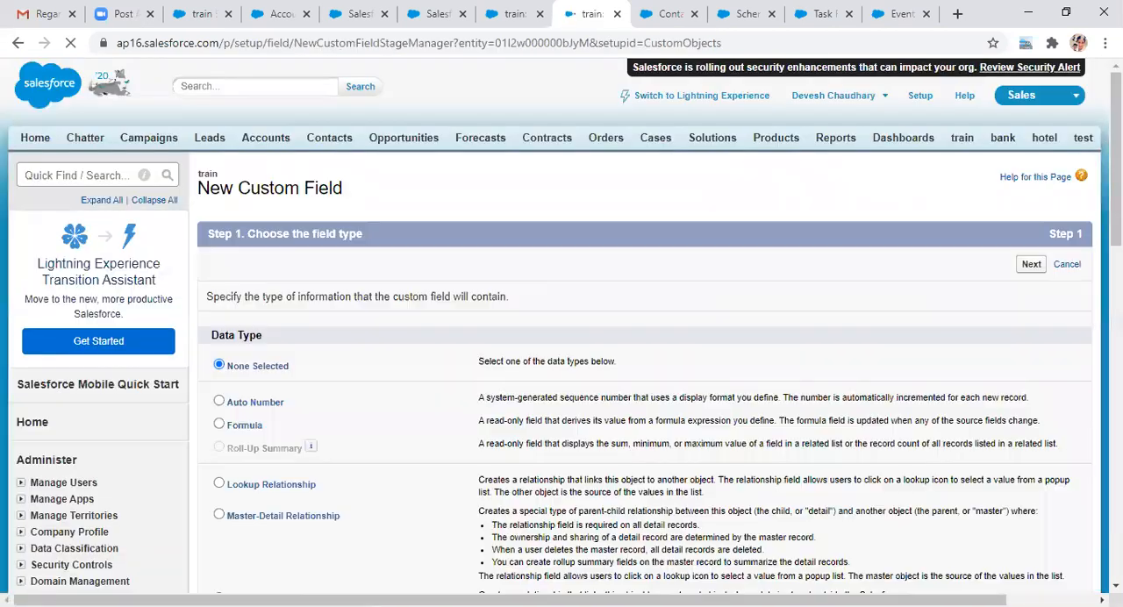
scroll(562, 351, "down", 3)
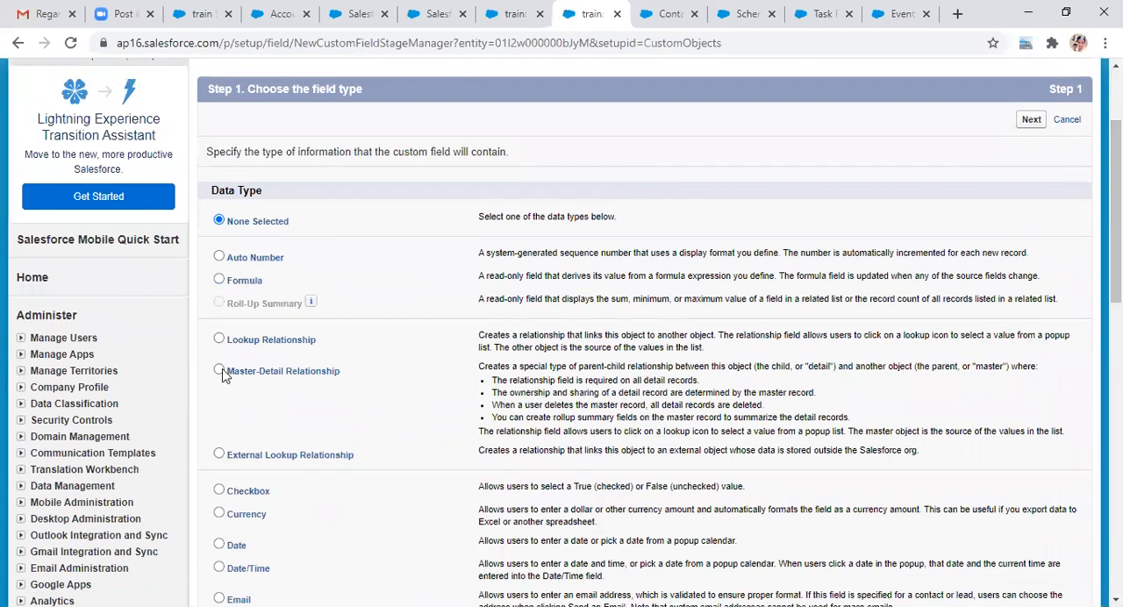
left_click(221, 371)
scroll(1027, 281, "down", 7)
left_click(1030, 302)
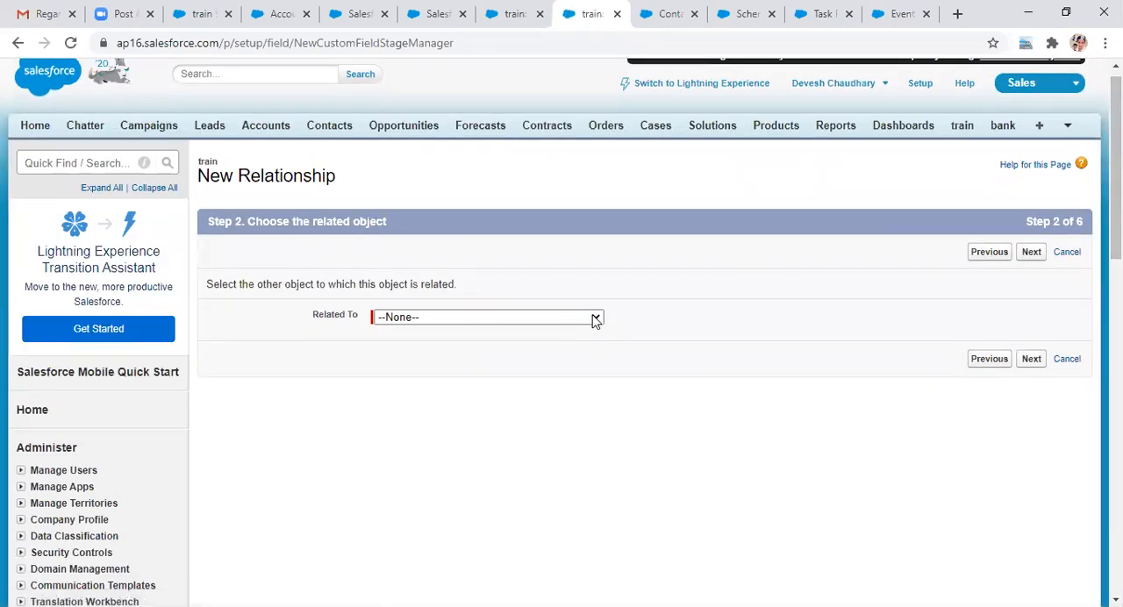
Step: Choose Contact as the related object for the new train relationship and continue to the field details
left_click(596, 319)
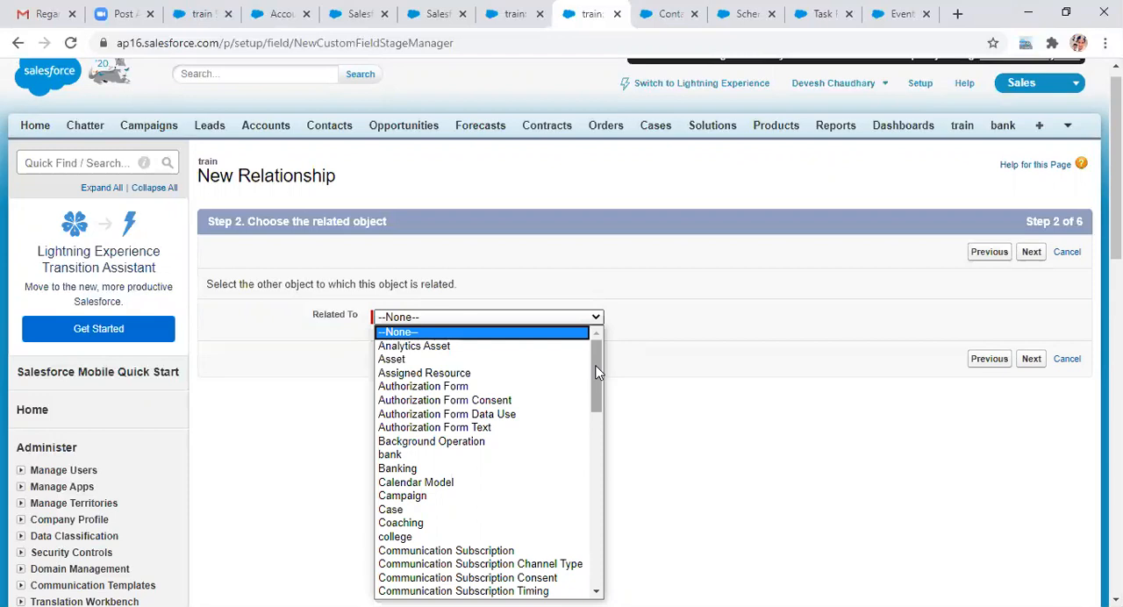
left_click_drag(596, 372, 597, 387)
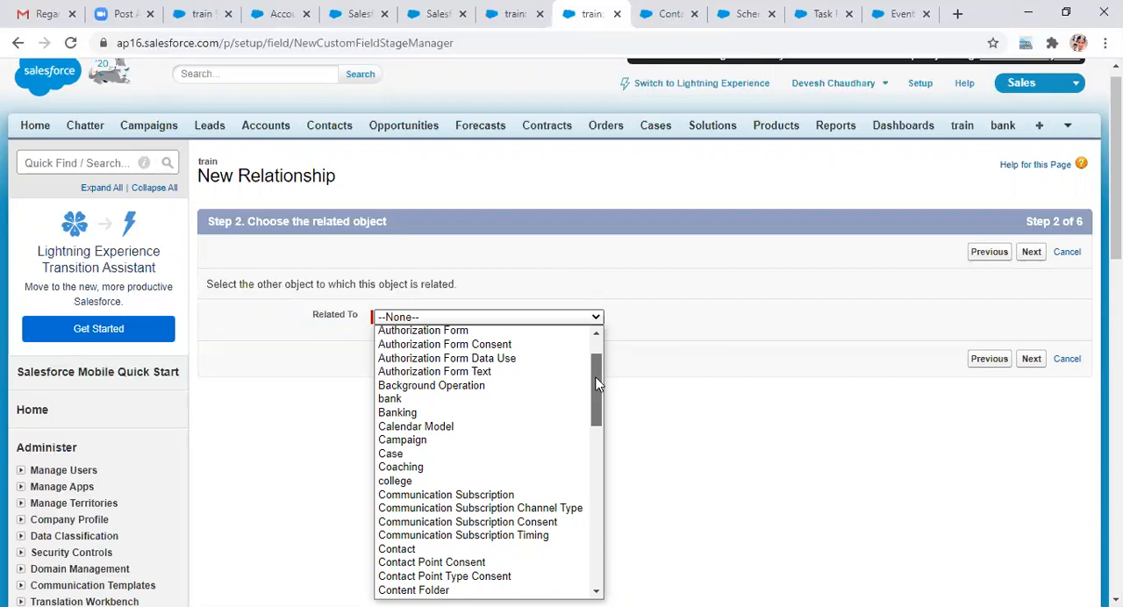
left_click_drag(596, 384, 596, 380)
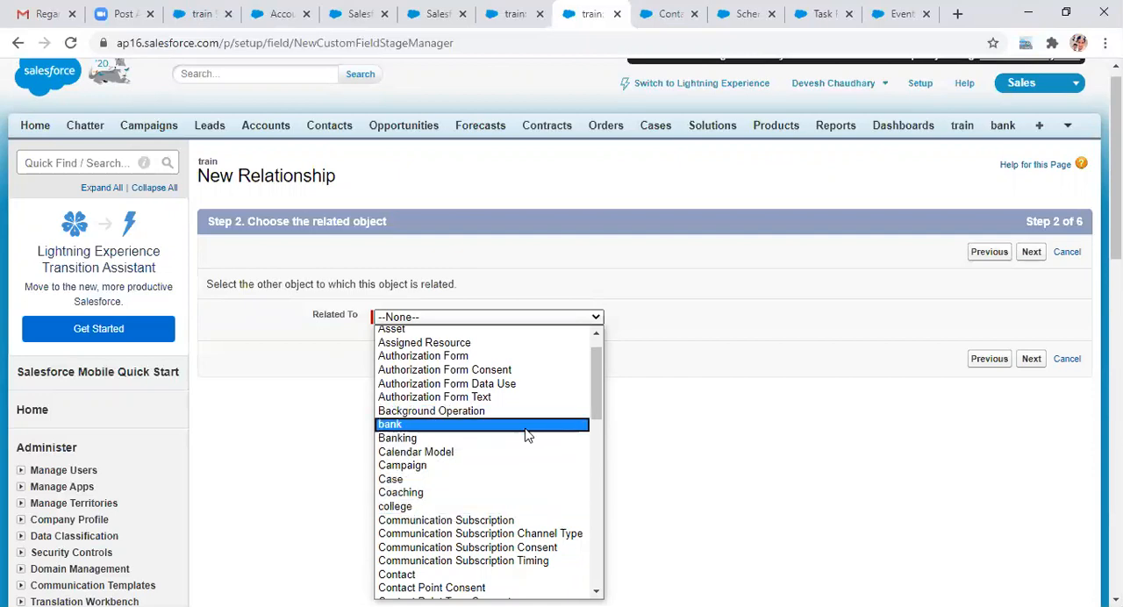
left_click_drag(598, 380, 570, 373)
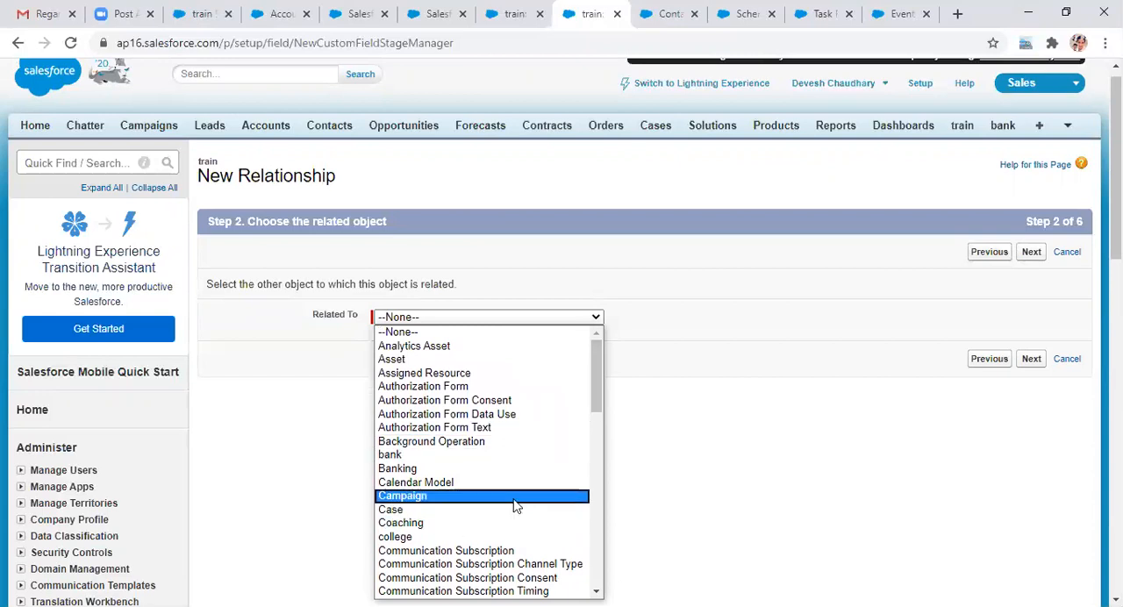
left_click_drag(593, 409, 591, 425)
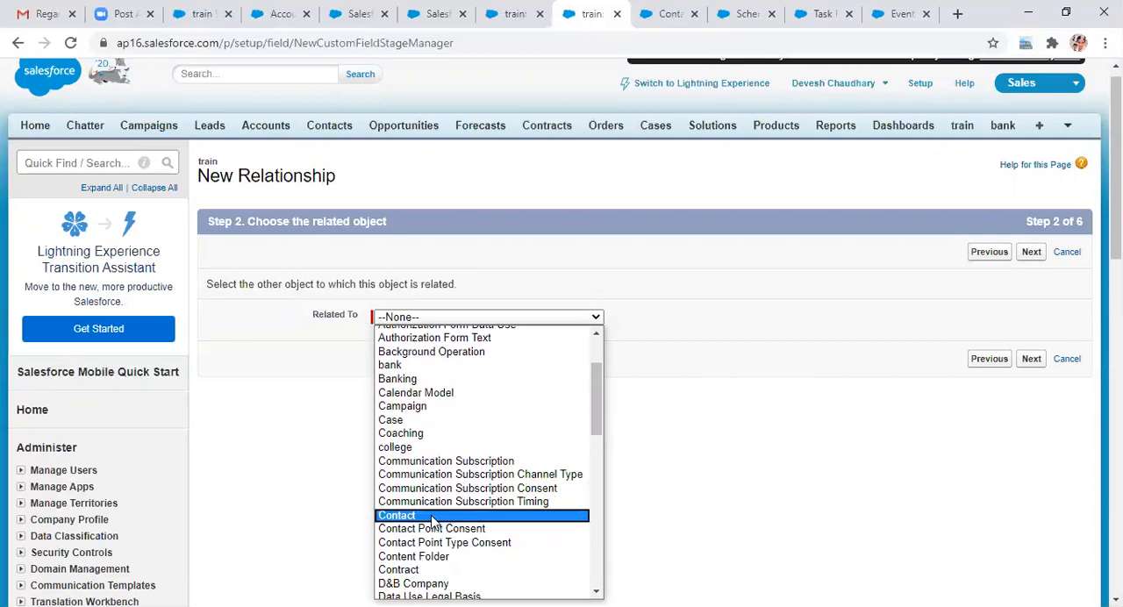
left_click(434, 514)
left_click(1032, 360)
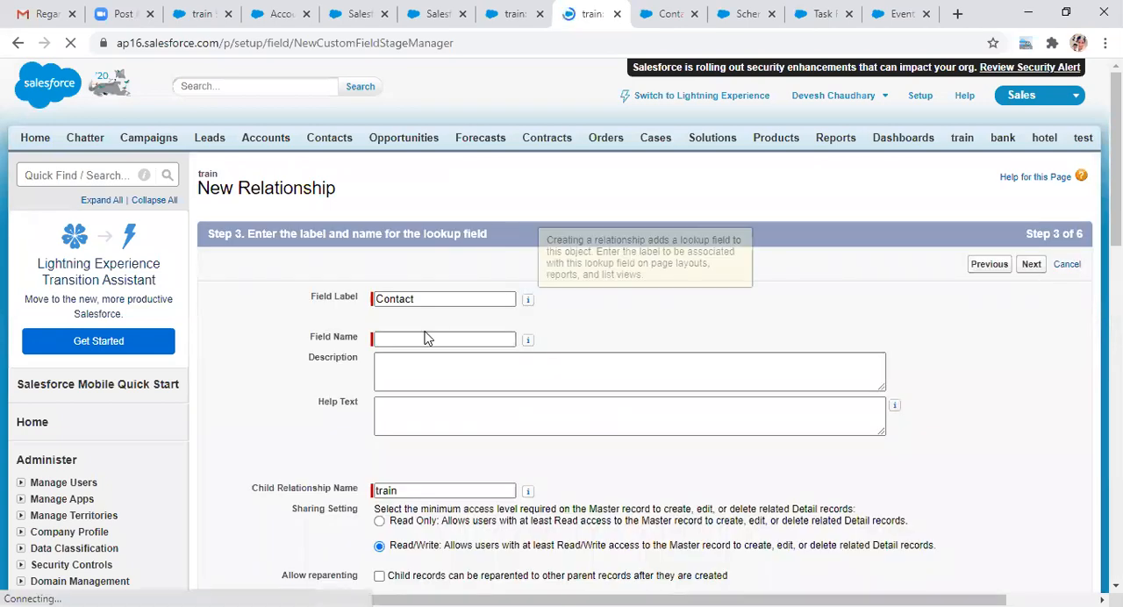
Step: Name the relationship field Contact, keep the Read/Write sharing setting, and continue to field-level security
left_click(414, 338)
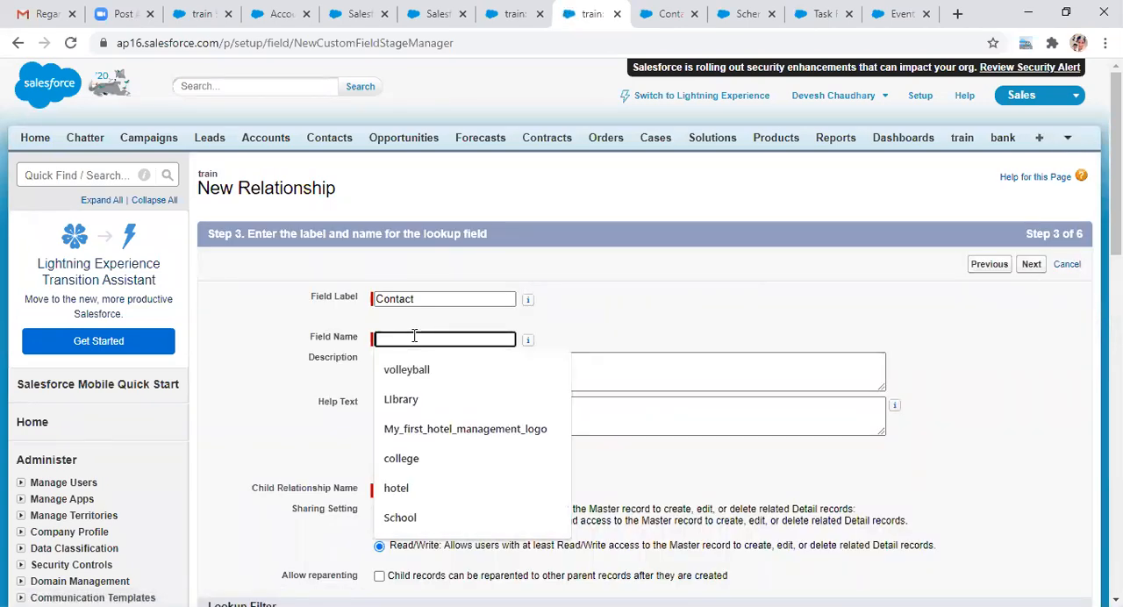
type("C")
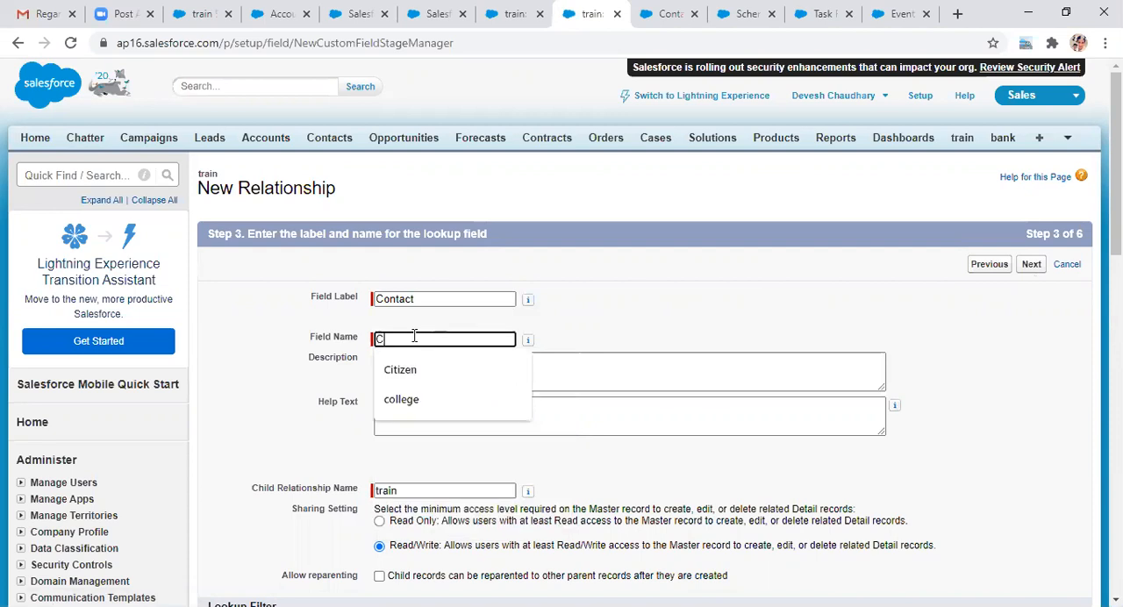
type("ont")
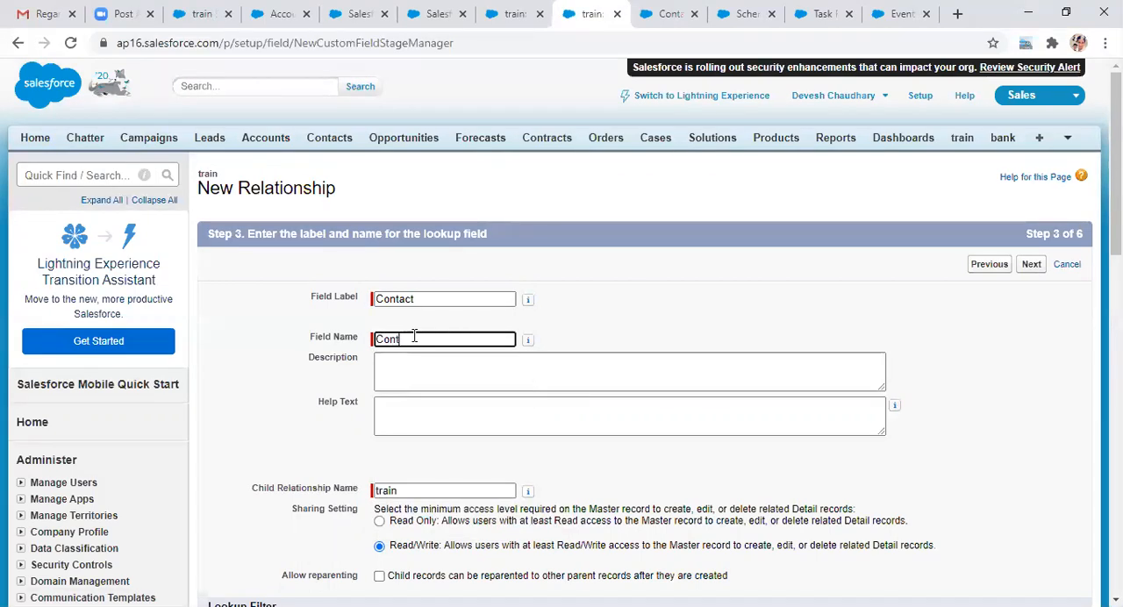
type("act")
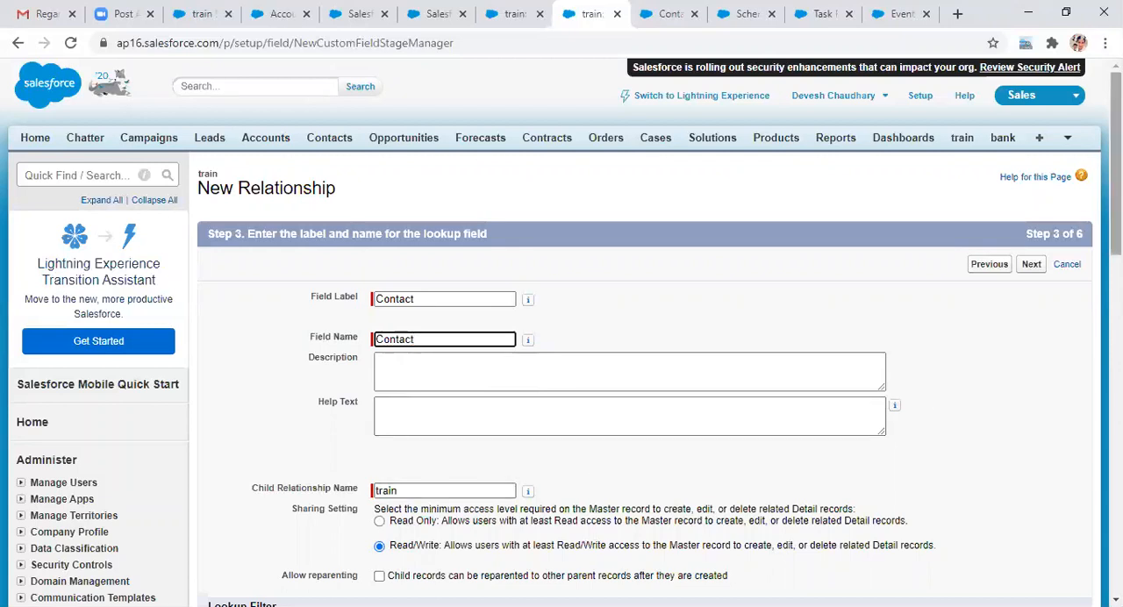
left_click_drag(1116, 165, 1116, 253)
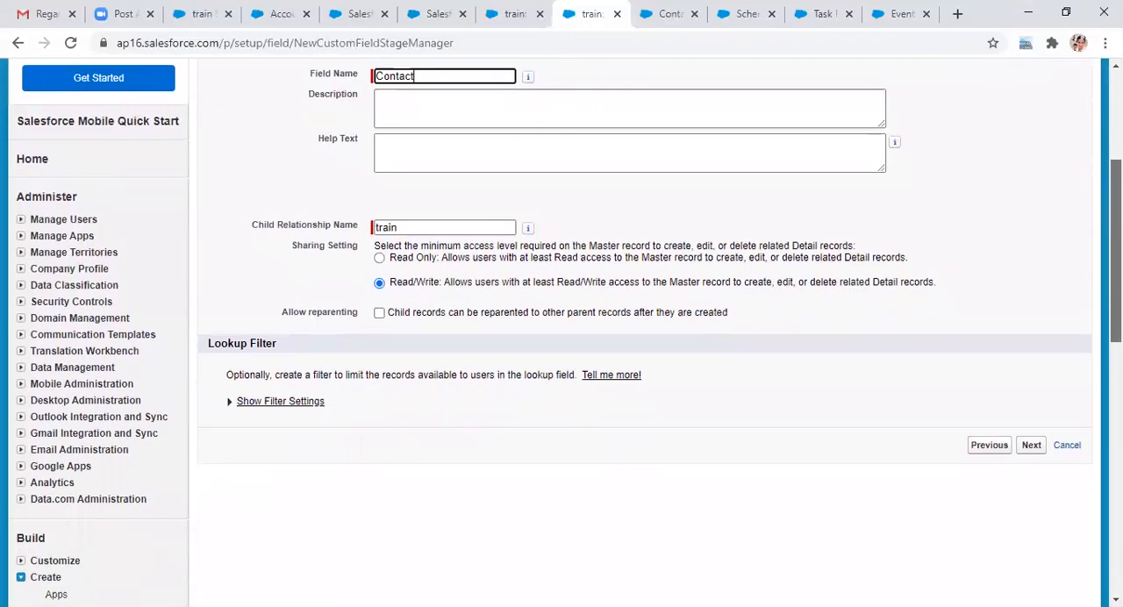
left_click(1031, 446)
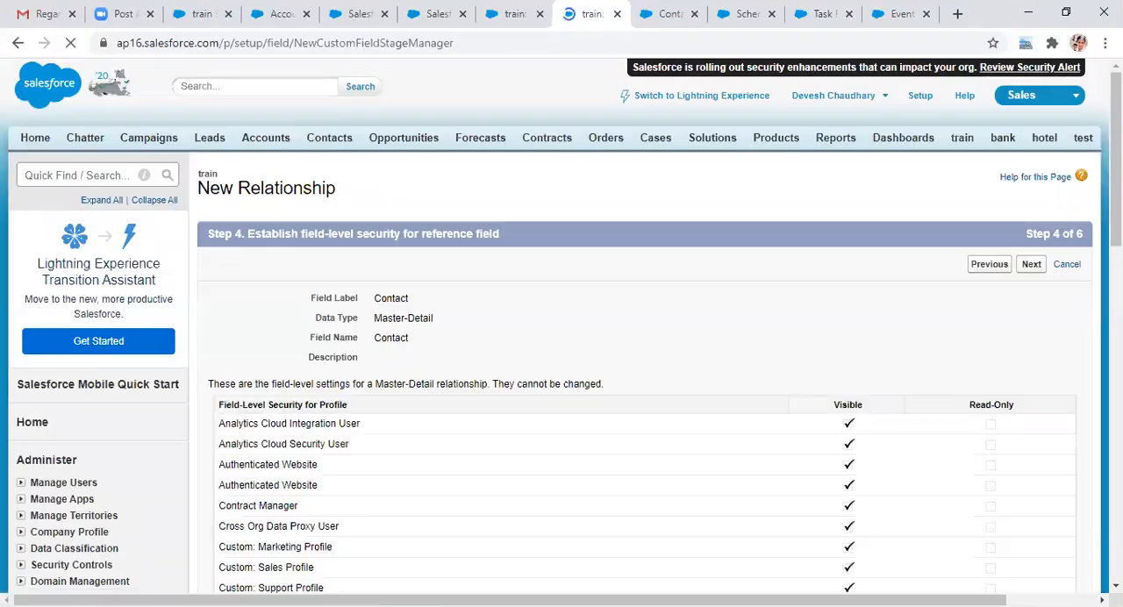
Step: Accept the default field-level security, train Layout and contact related lists, and try to save the Contact master-detail relationship
scroll(562, 334, "down", 3)
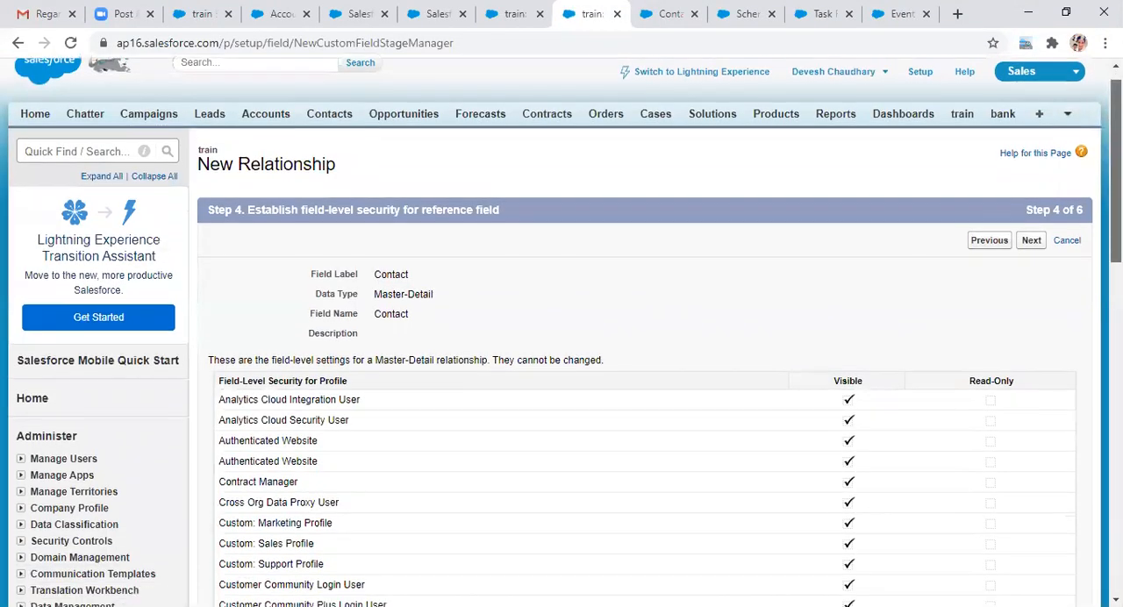
scroll(1043, 492, "down", 5)
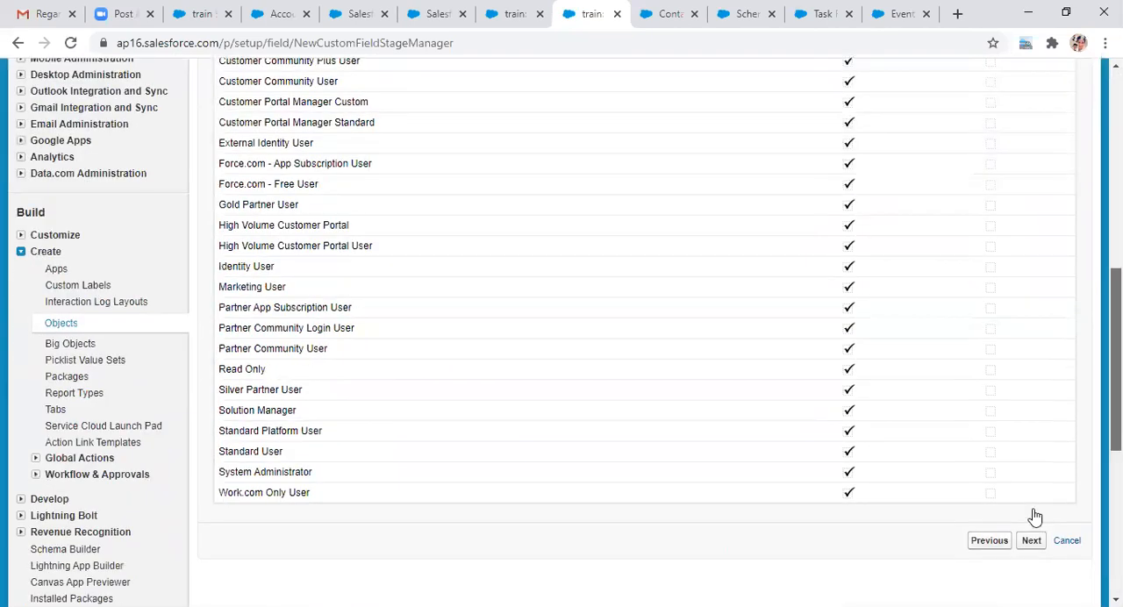
left_click(1031, 518)
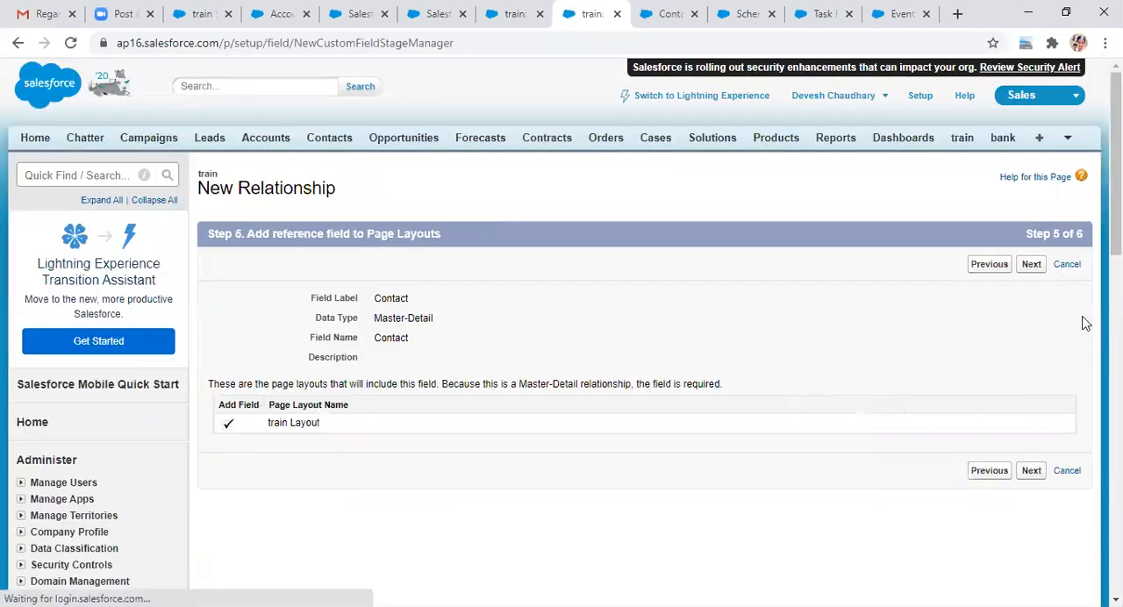
left_click(1032, 472)
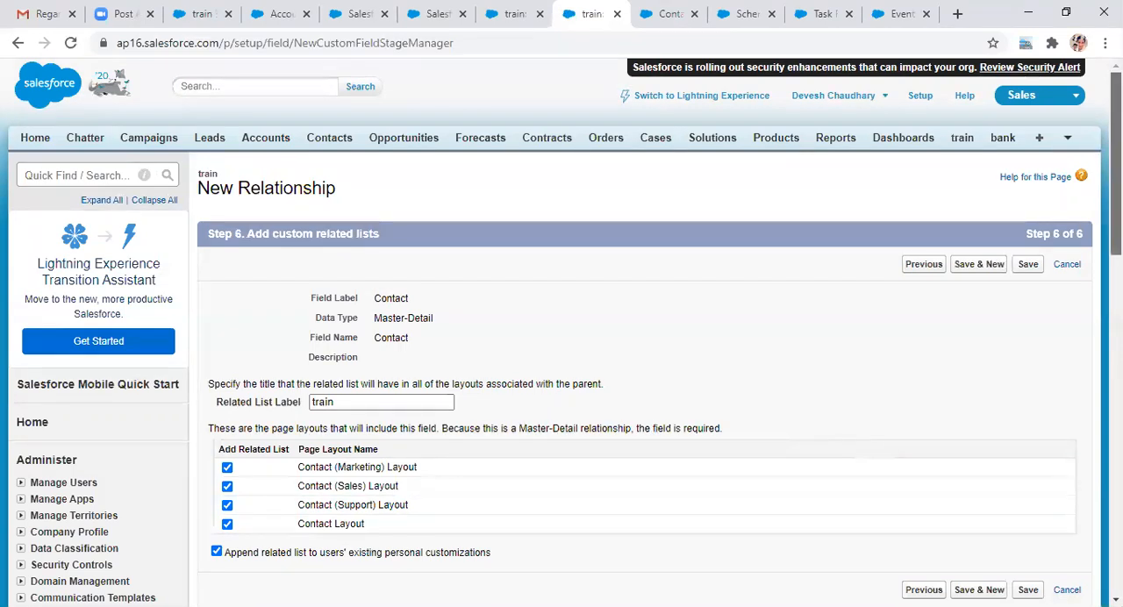
scroll(561, 330, "down", 2)
scroll(1083, 359, "up", 1)
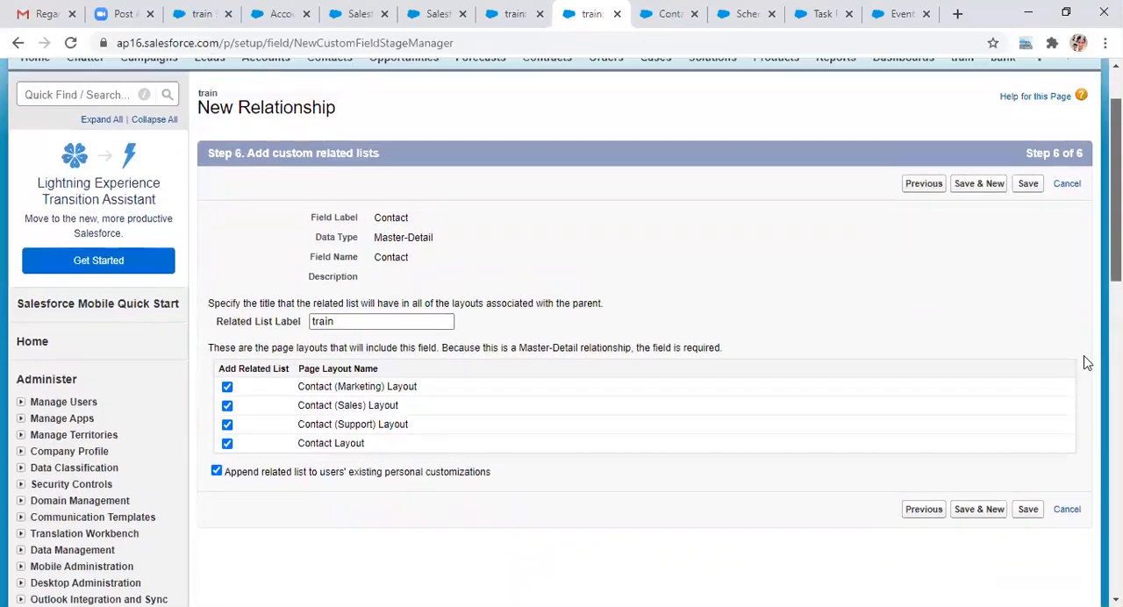
left_click(1028, 512)
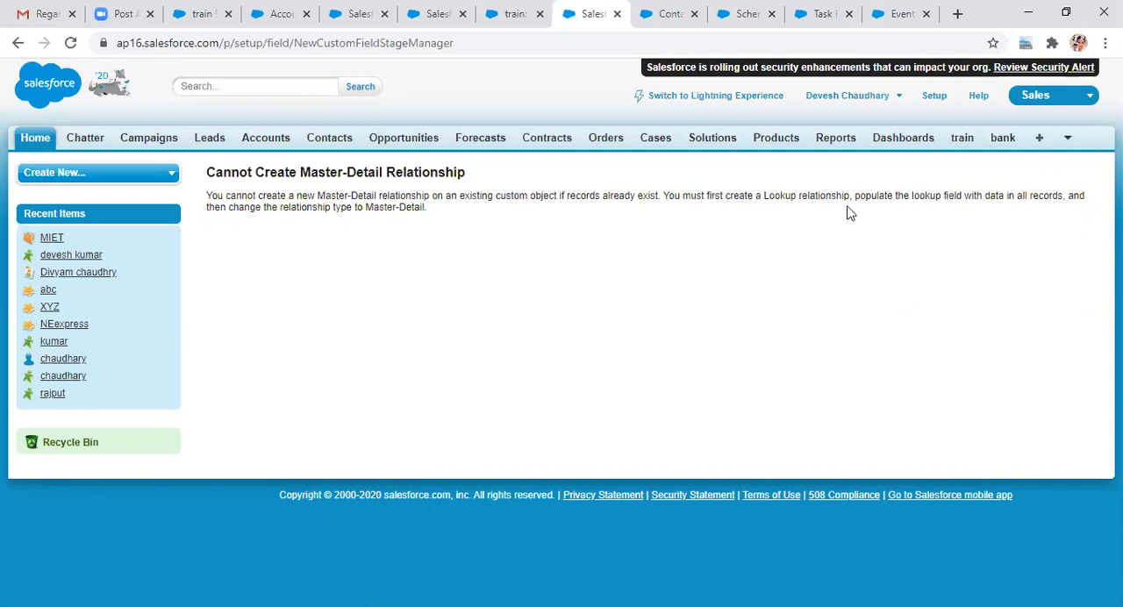
left_click_drag(852, 195, 716, 227)
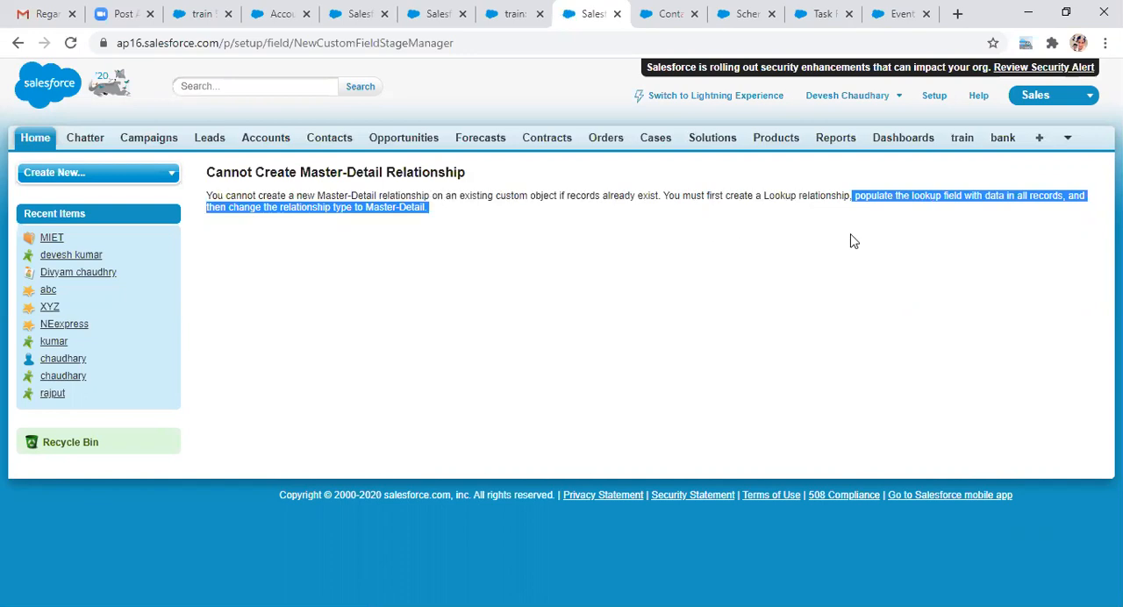
left_click(943, 356)
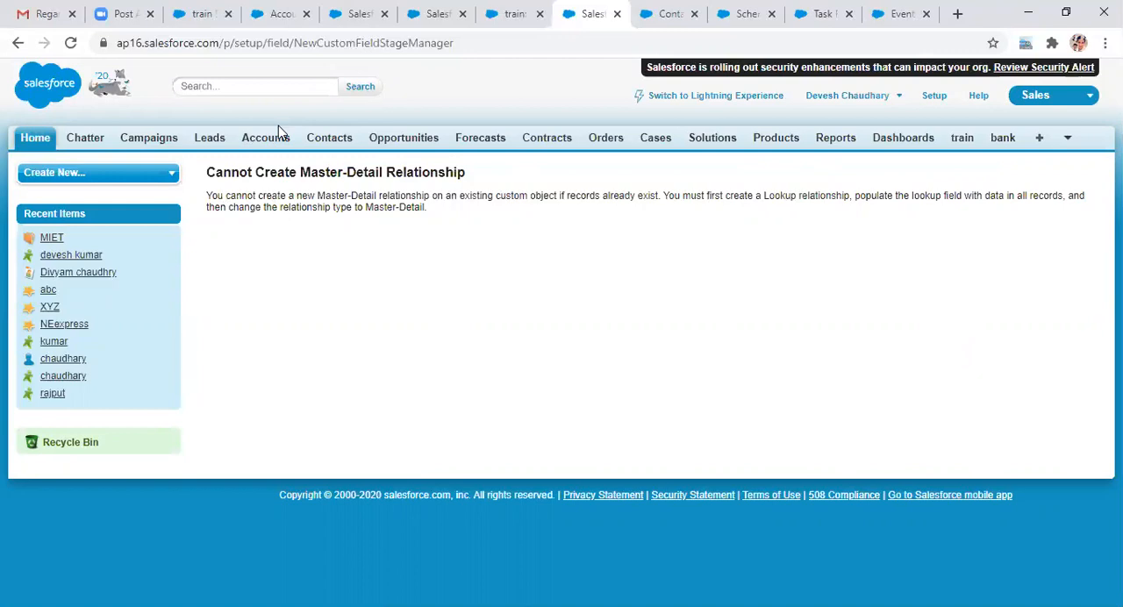
Step: Open the field list of the Account object from the Accounts home page
left_click(267, 145)
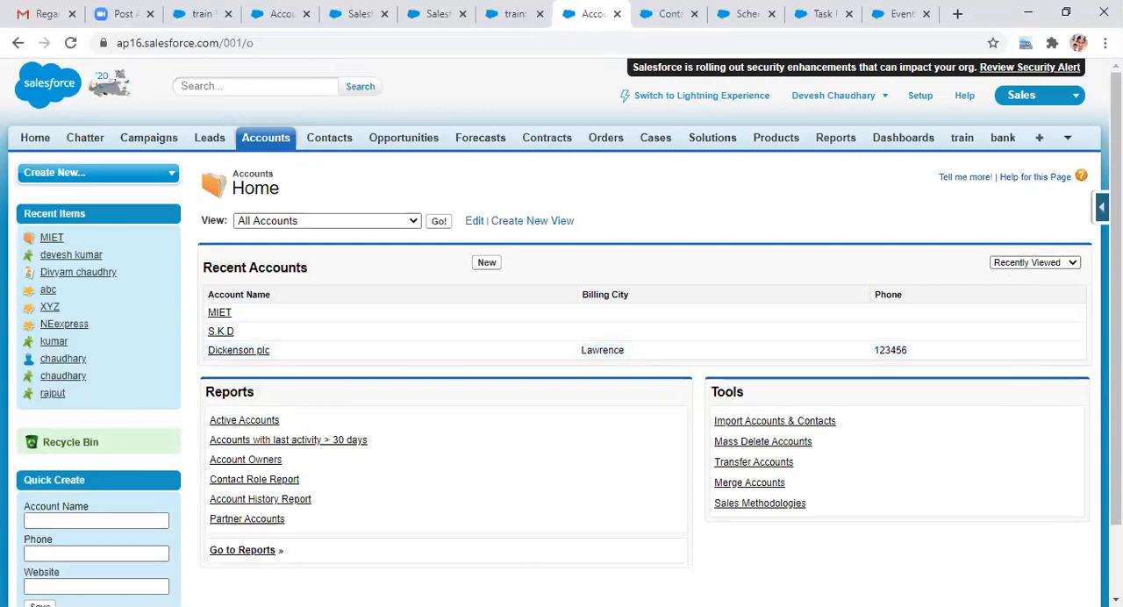
left_click(1101, 207)
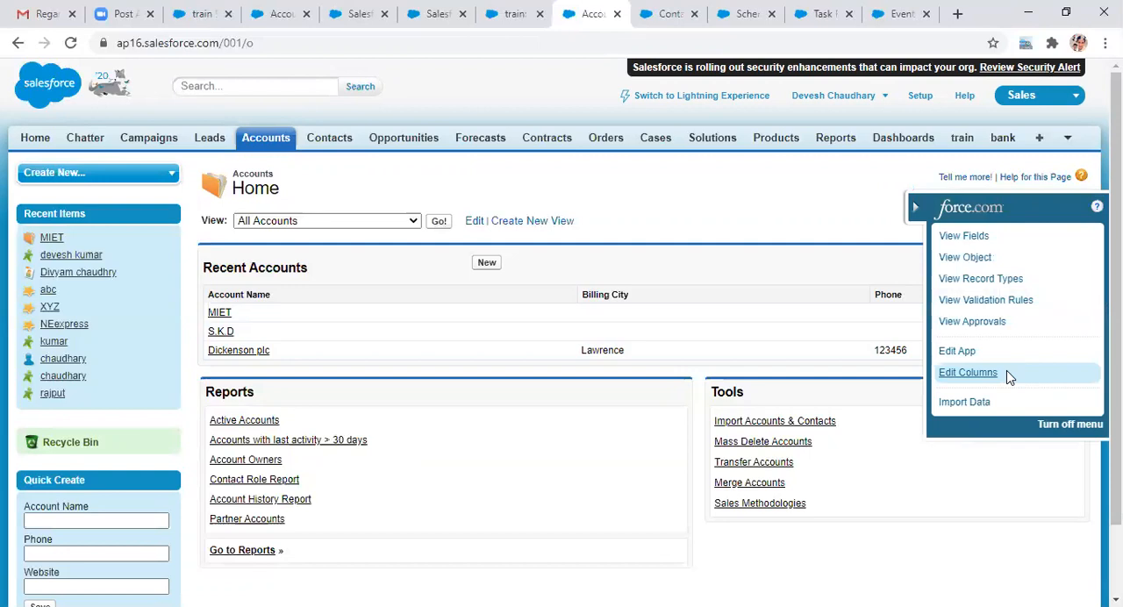
left_click(965, 237)
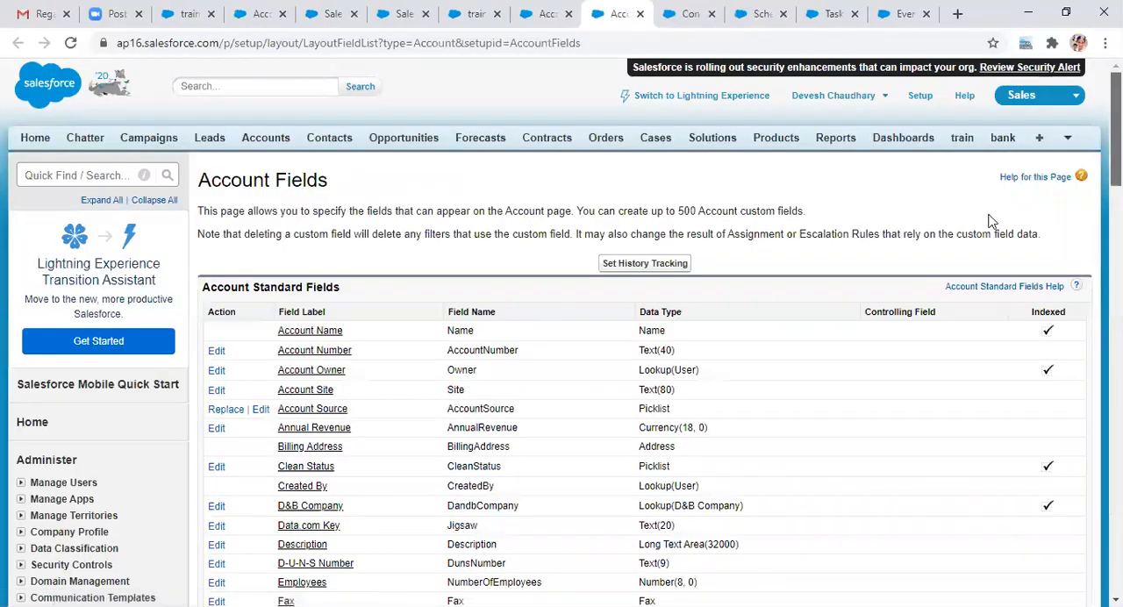
Step: Start a new Account custom field with the Roll-Up Summary data type and continue to its details
scroll(992, 221, "down", 1)
scroll(753, 328, "down", 7)
scroll(752, 329, "up", 2)
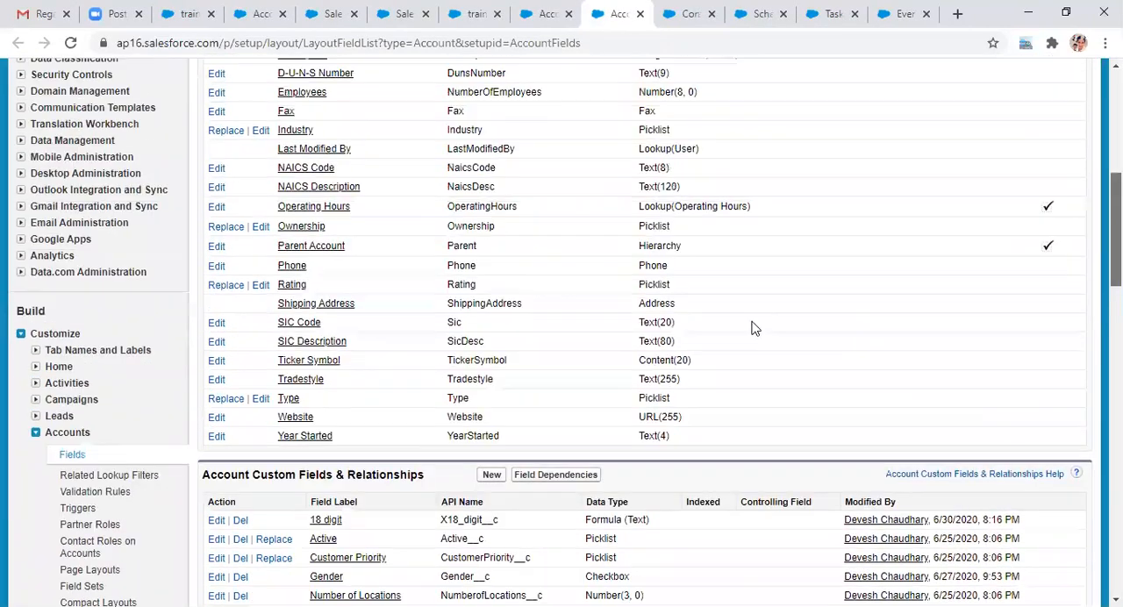
scroll(489, 381, "down", 1)
left_click(490, 377)
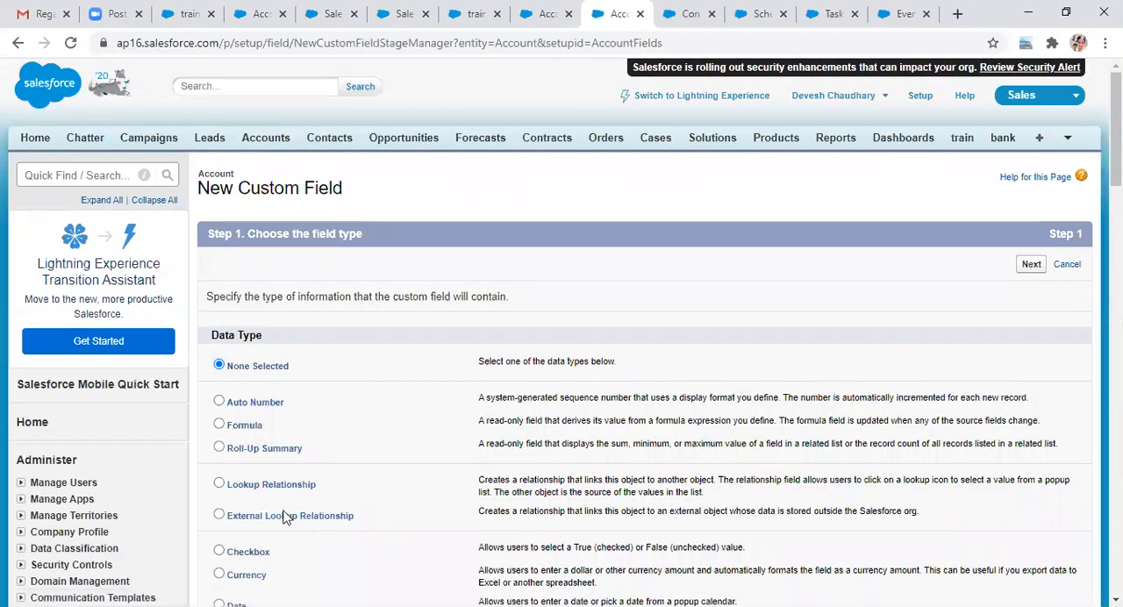
left_click(221, 448)
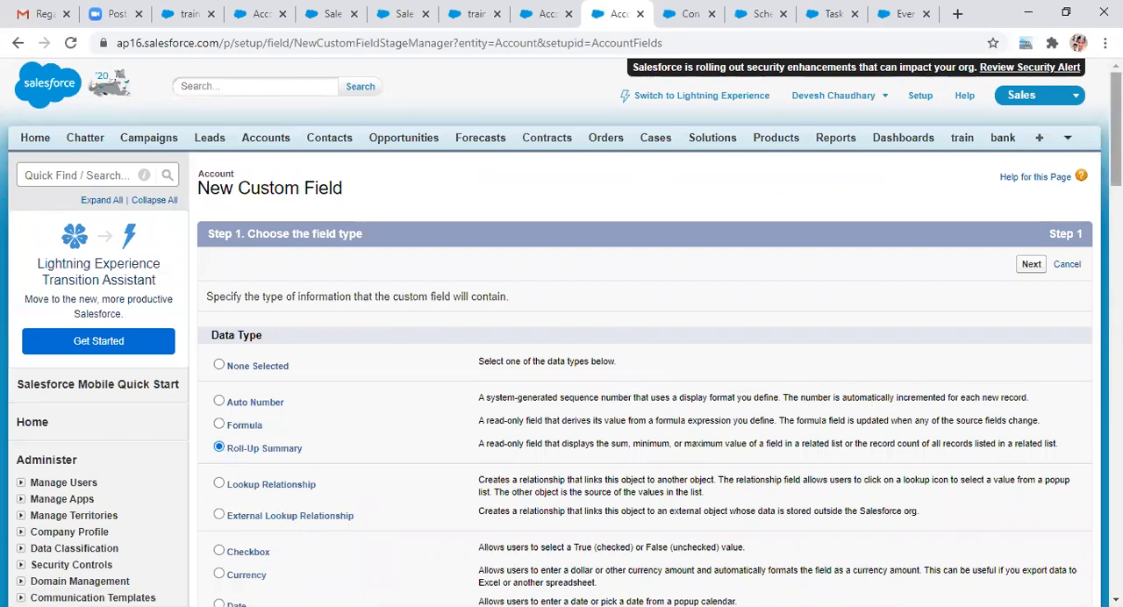
scroll(1050, 306, "down", 9)
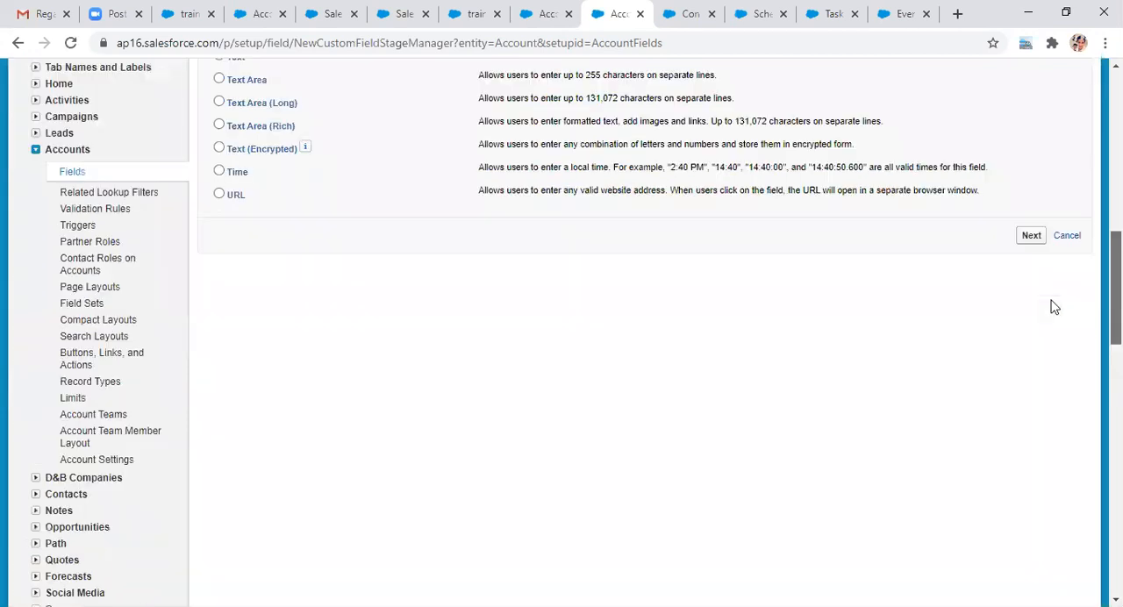
left_click(1032, 281)
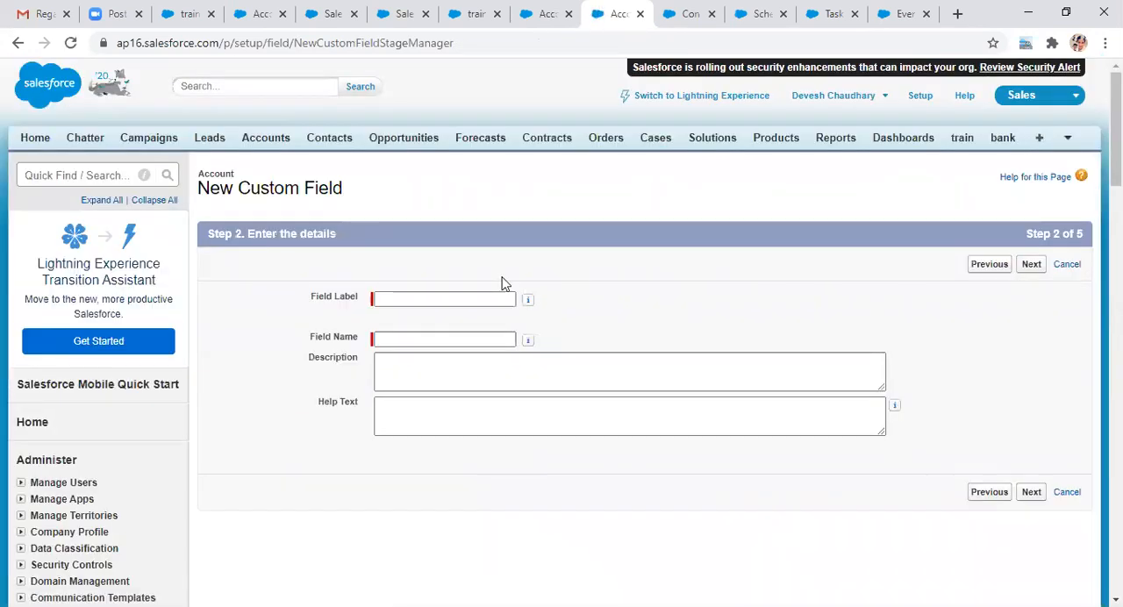
Step: Label the roll-up field Count Trains with the field name Count_Trains, and continue to the summary calculation
left_click(403, 297)
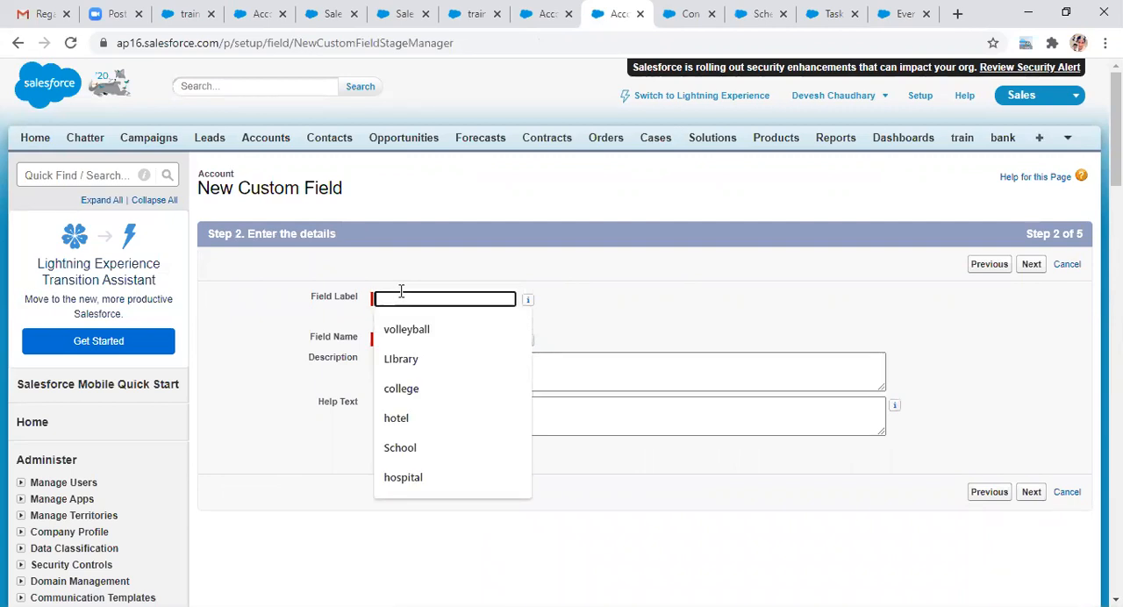
type("Co")
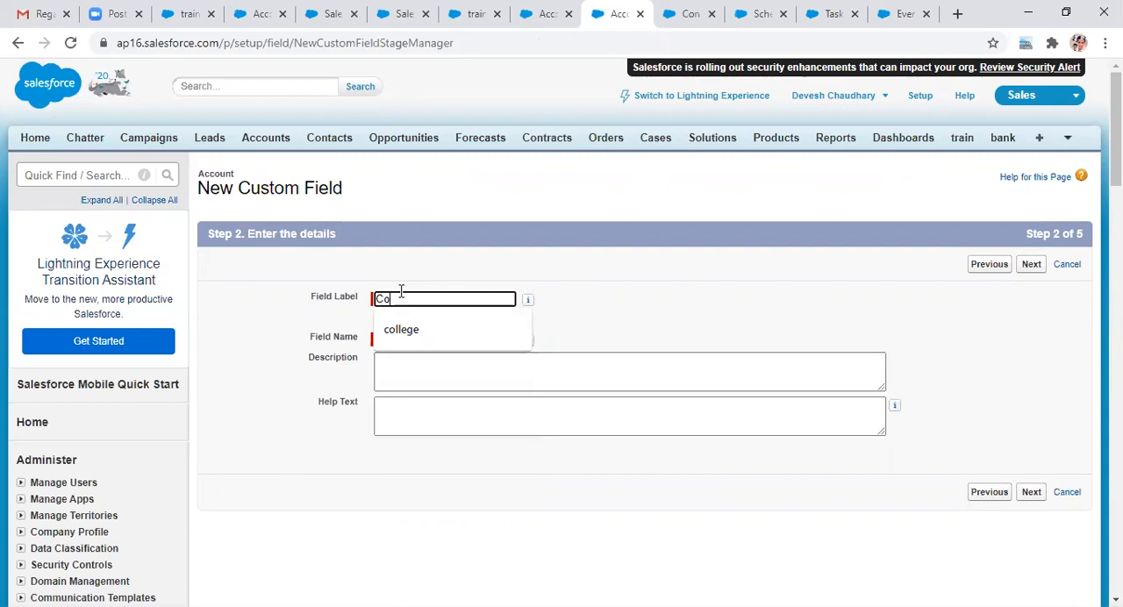
type("unt Trains")
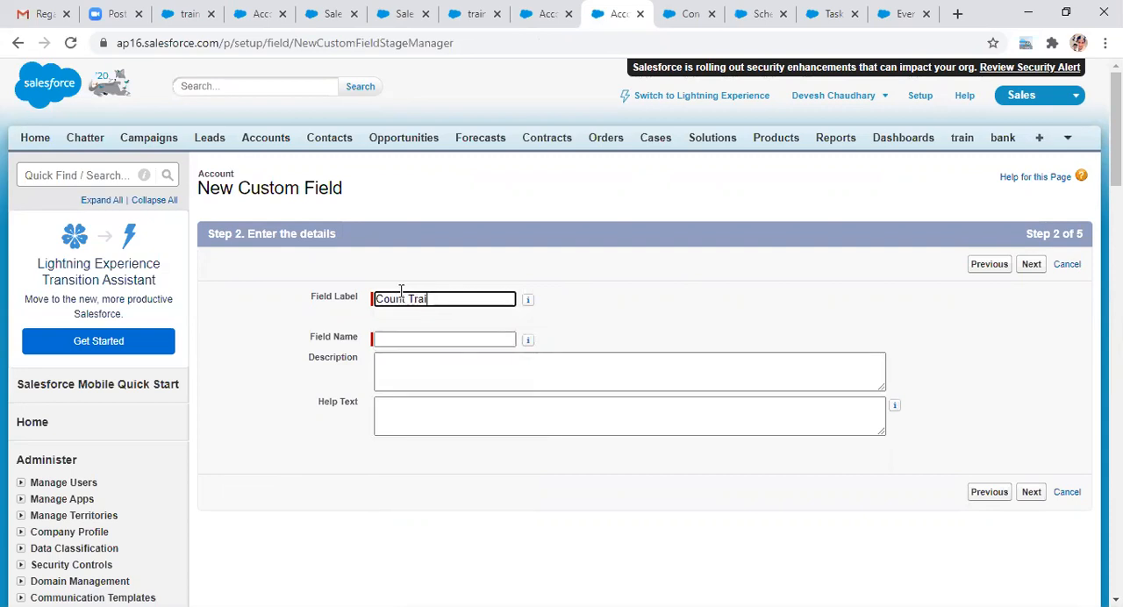
left_click(412, 337)
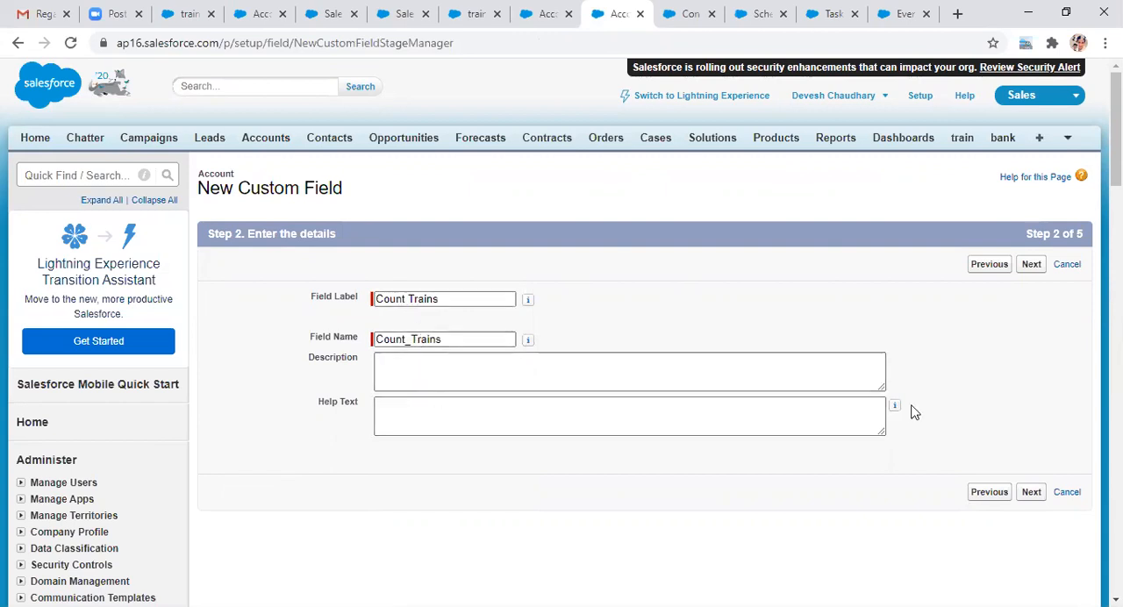
left_click(1031, 493)
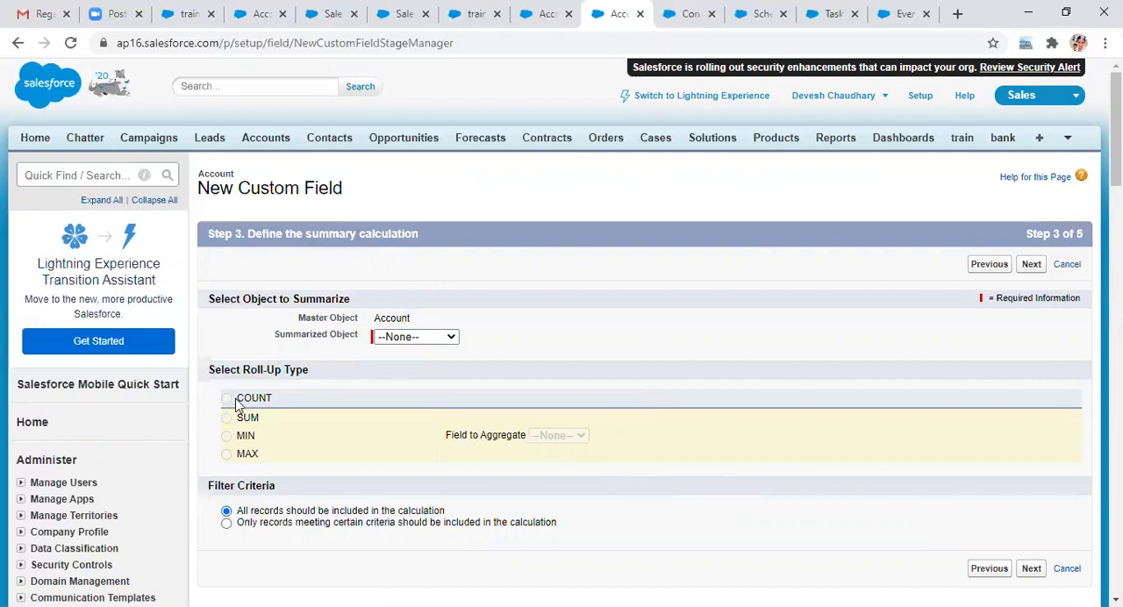
Step: Summarize the train object with the COUNT roll-up type over all records, and continue to field-level security
left_click(452, 340)
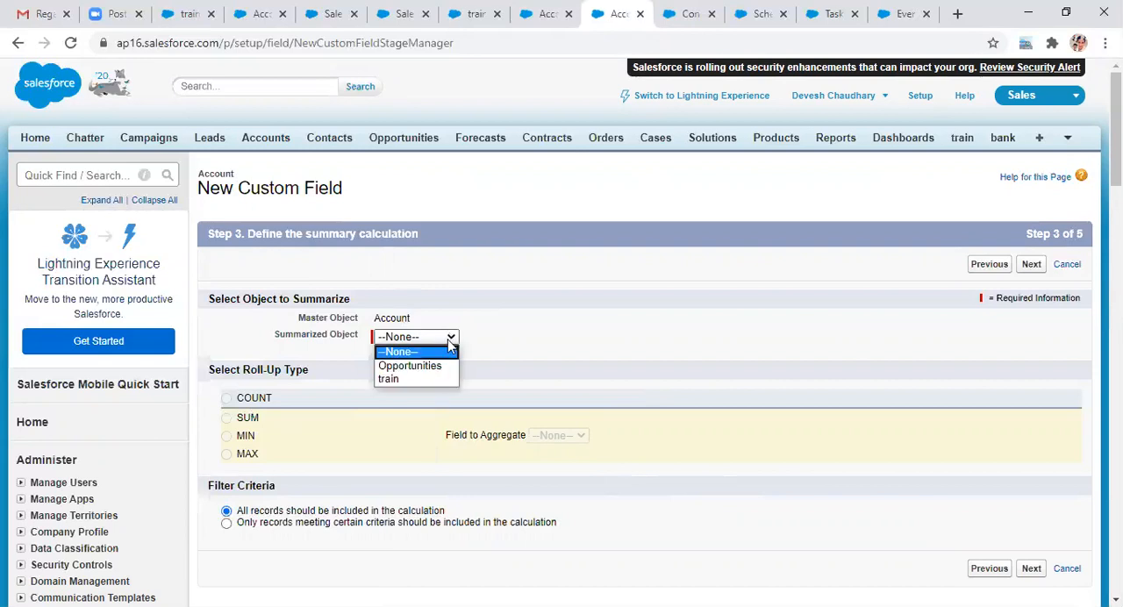
left_click(417, 378)
left_click(227, 400)
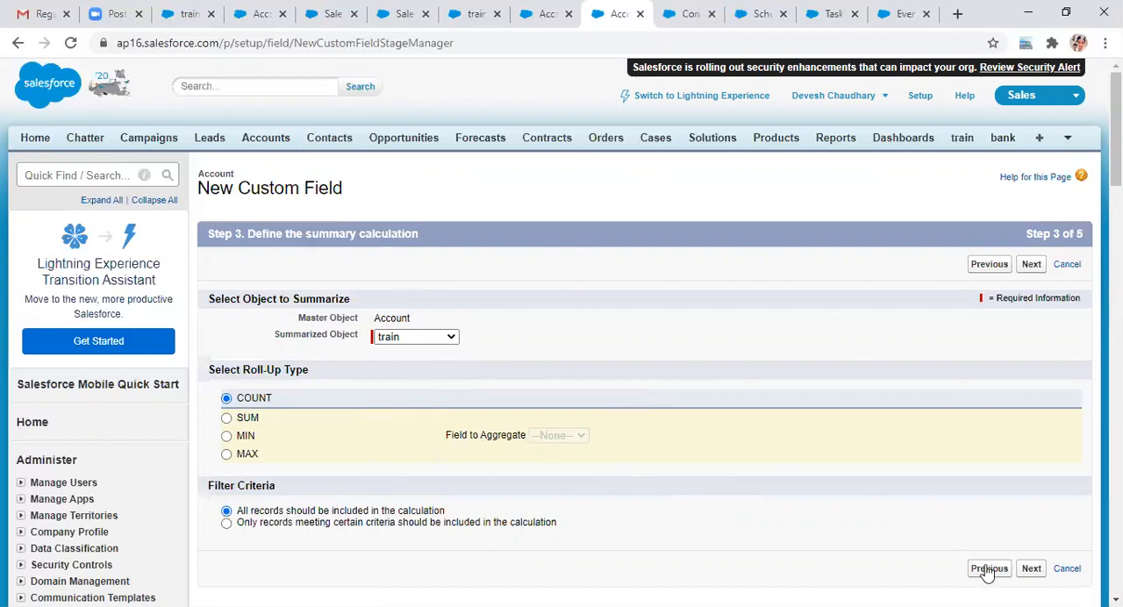
left_click(1032, 569)
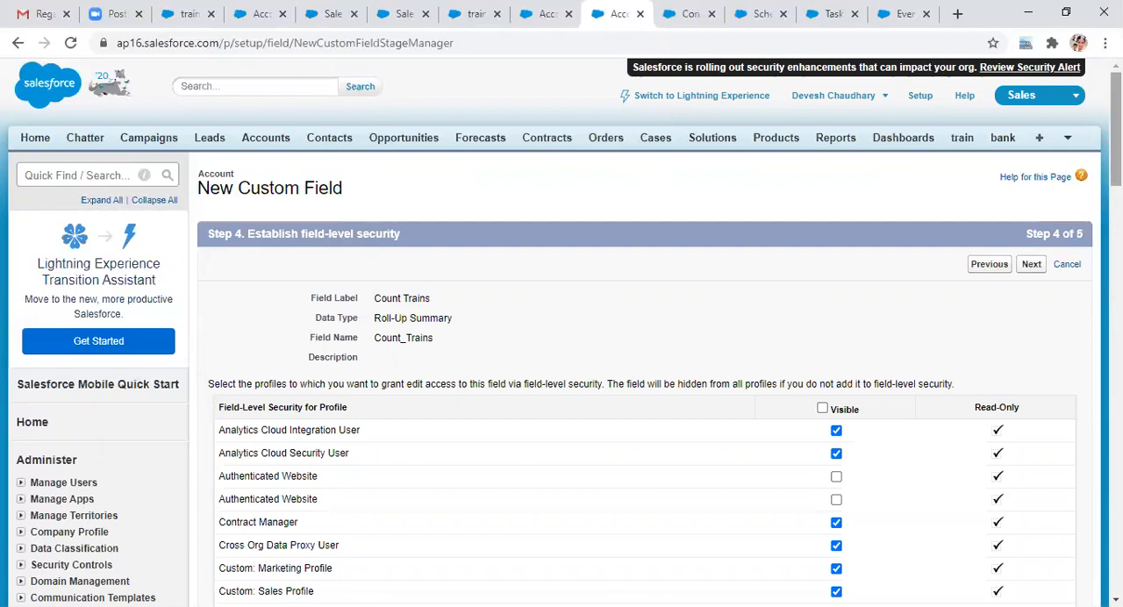
Step: Accept the default field-level security and all Account page layouts, and save the Count Trains field
scroll(1064, 393, "down", 2)
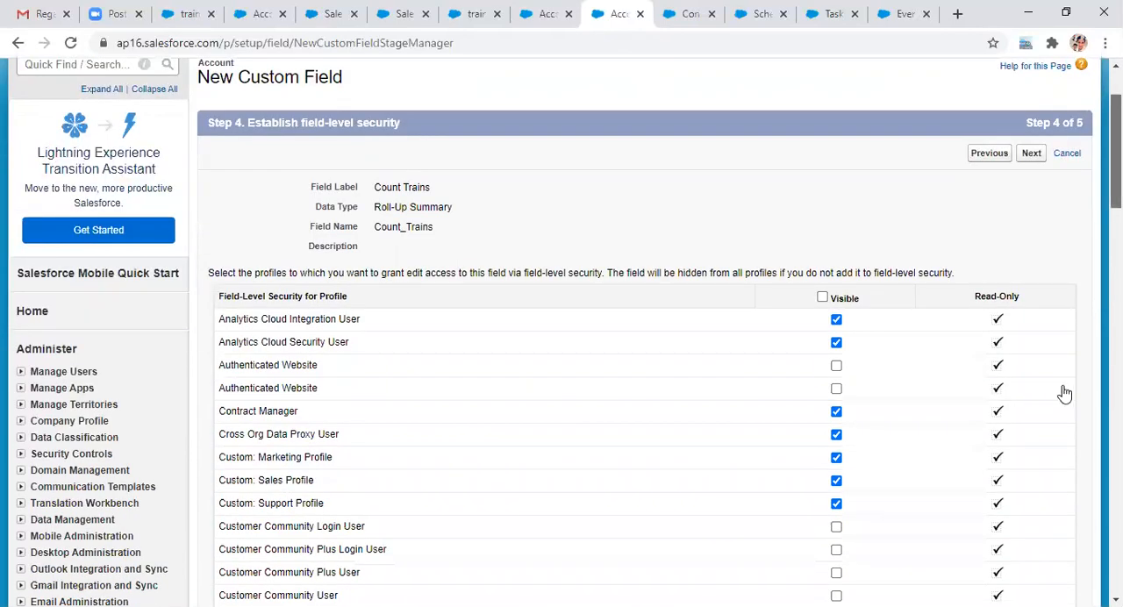
scroll(1027, 397, "down", 3)
scroll(1026, 386, "down", 5)
left_click(1031, 388)
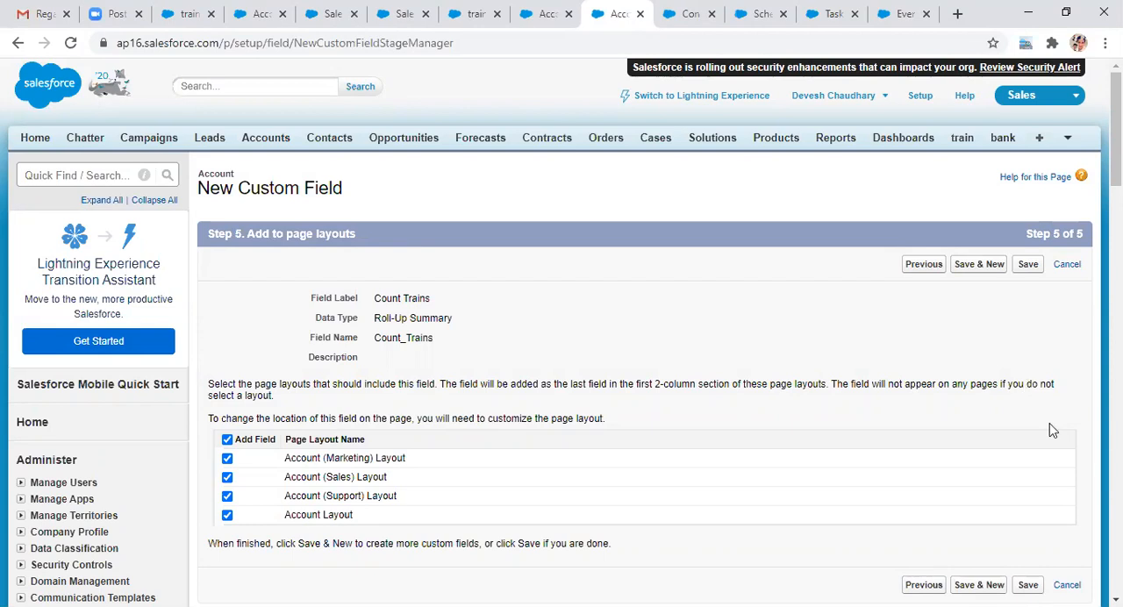
left_click(1027, 585)
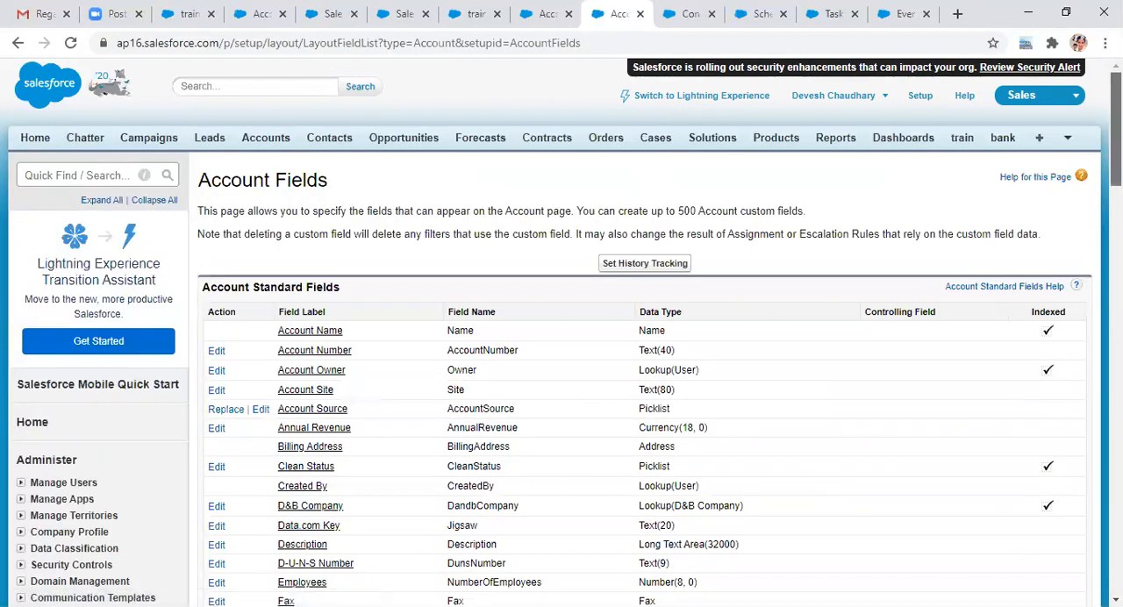
Step: Examine the Account custom fields list for the Count Trains roll-up field
scroll(562, 332, "down", 1)
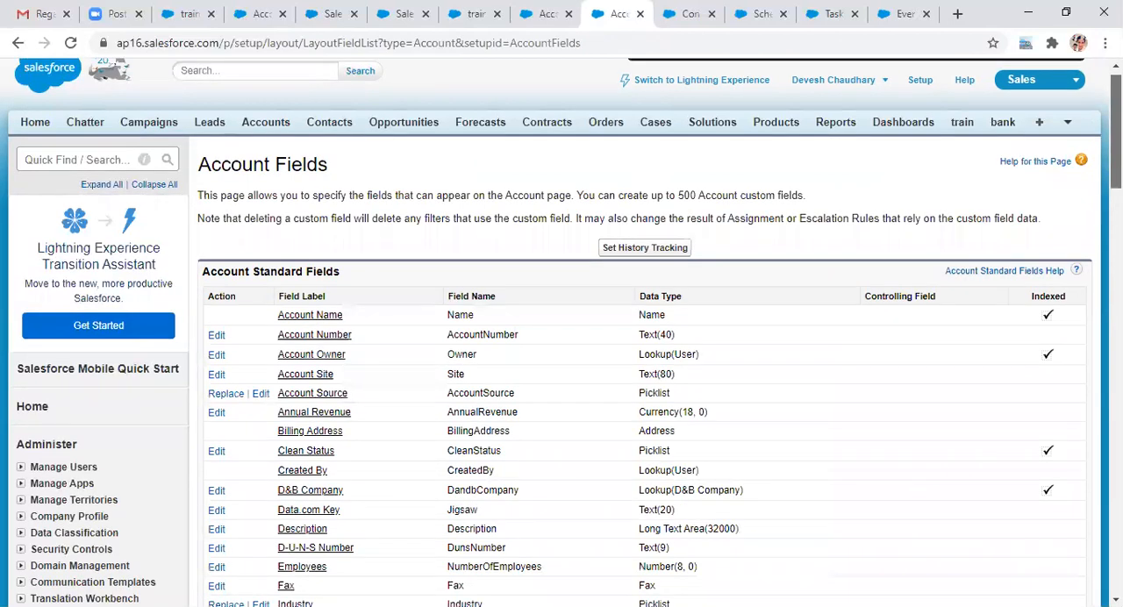
scroll(561, 334, "down", 10)
scroll(562, 333, "up", 2)
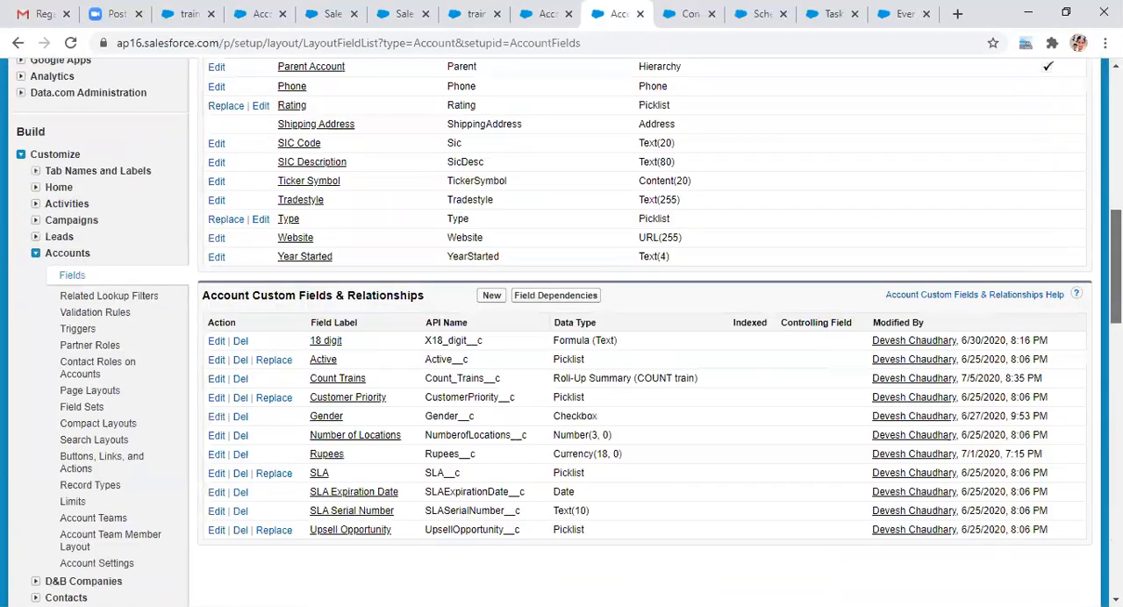
scroll(562, 333, "up", 1)
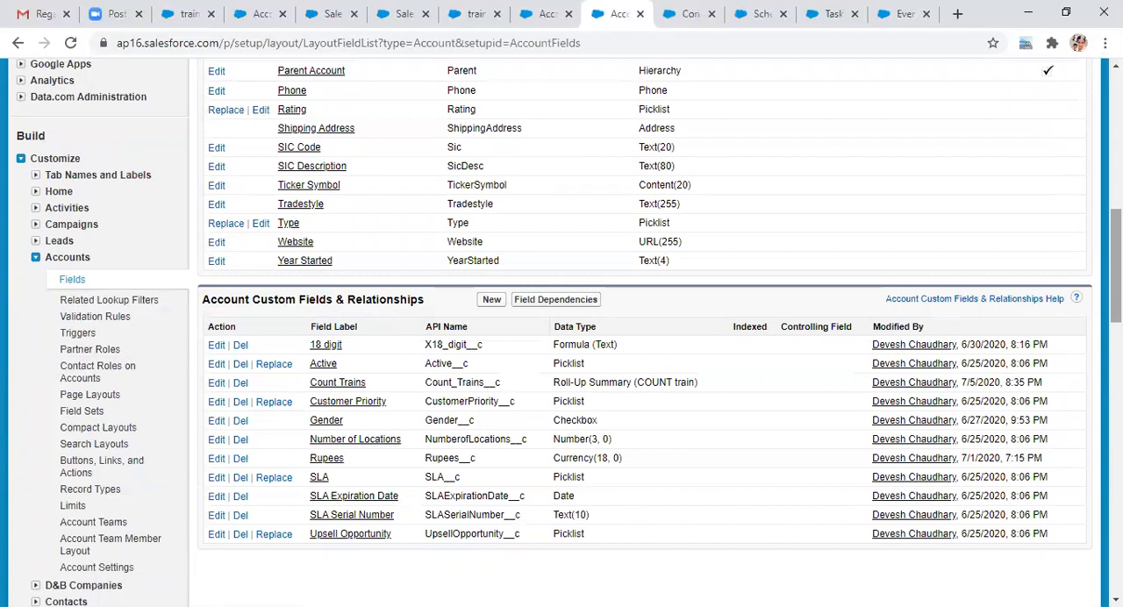
scroll(561, 333, "up", 1)
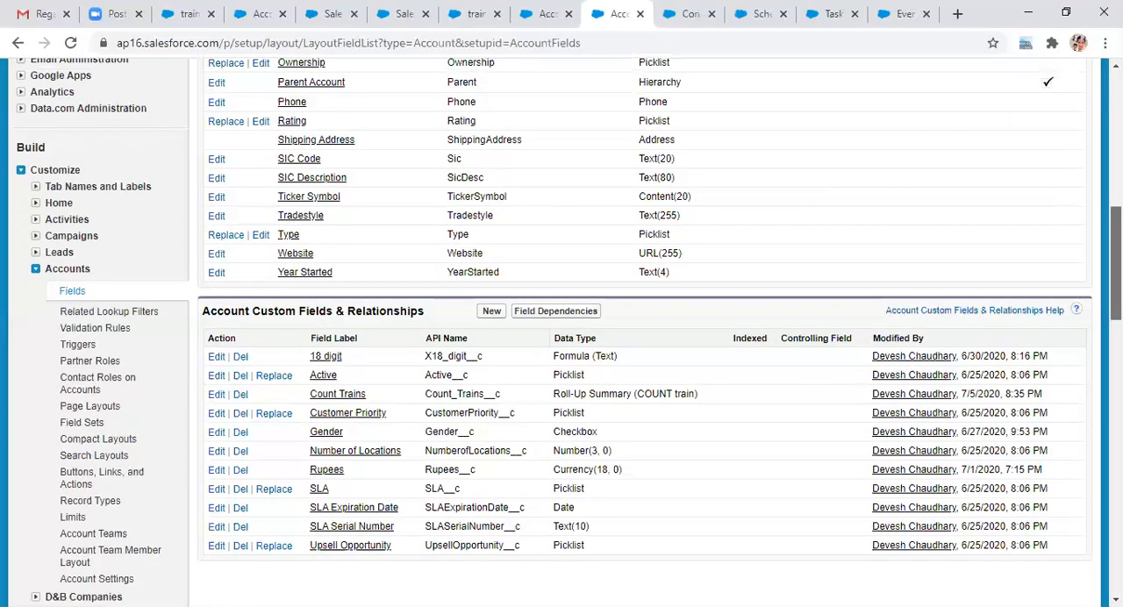
left_click_drag(1116, 255, 1116, 129)
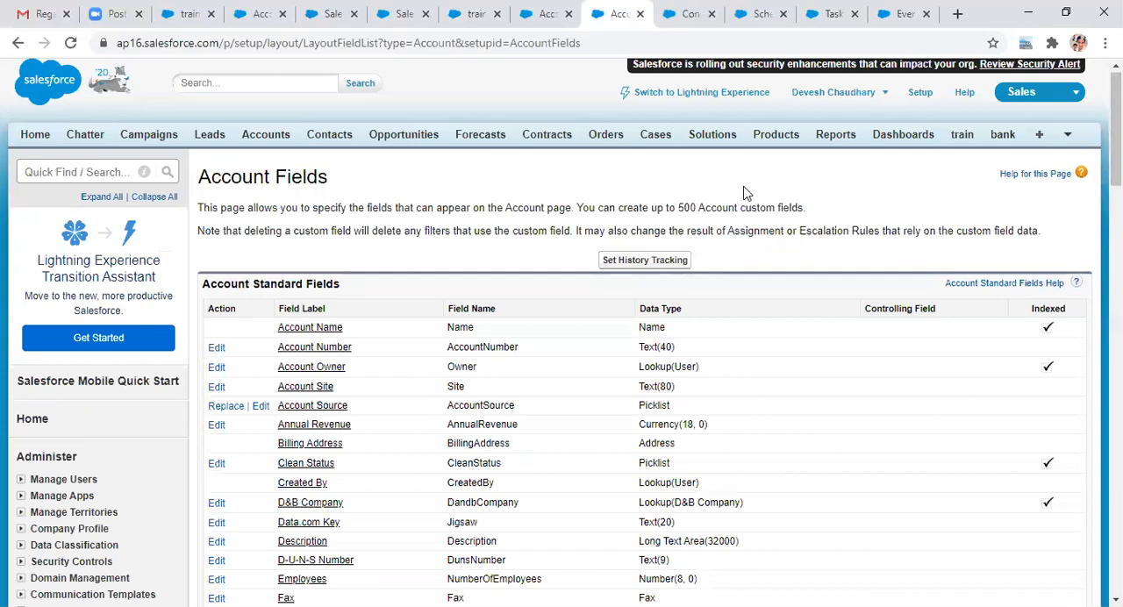
left_click(1040, 137)
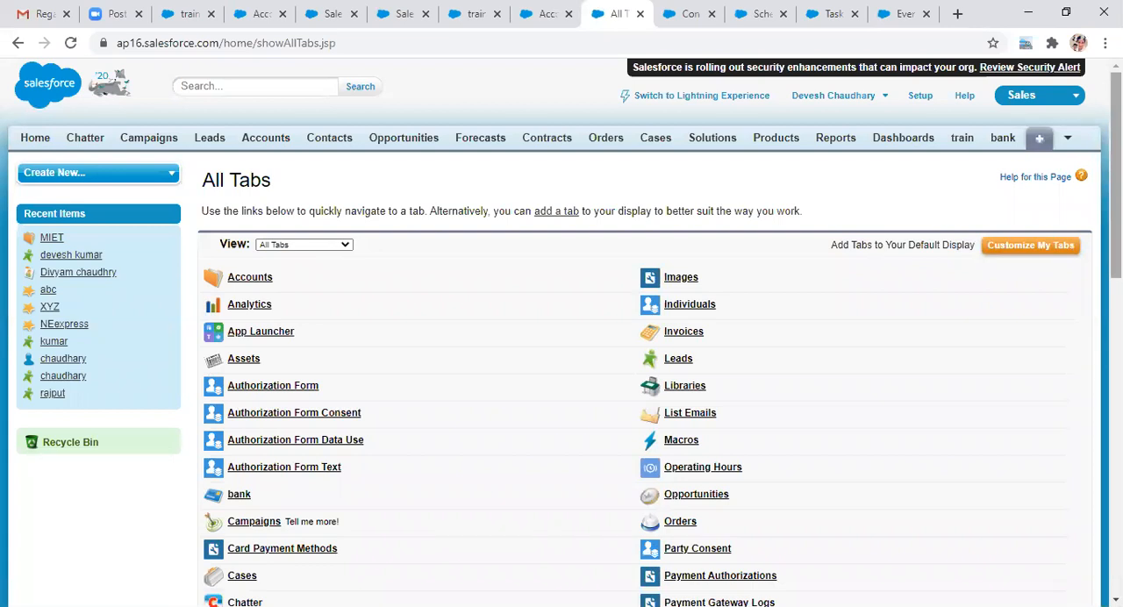
scroll(562, 332, "down", 1)
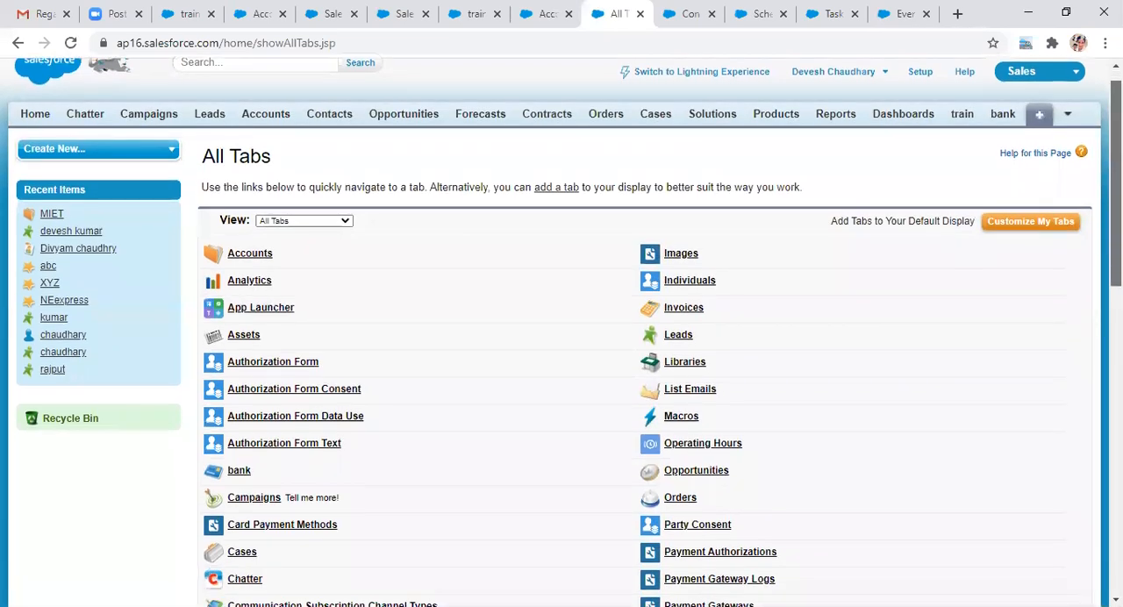
scroll(562, 332, "down", 2)
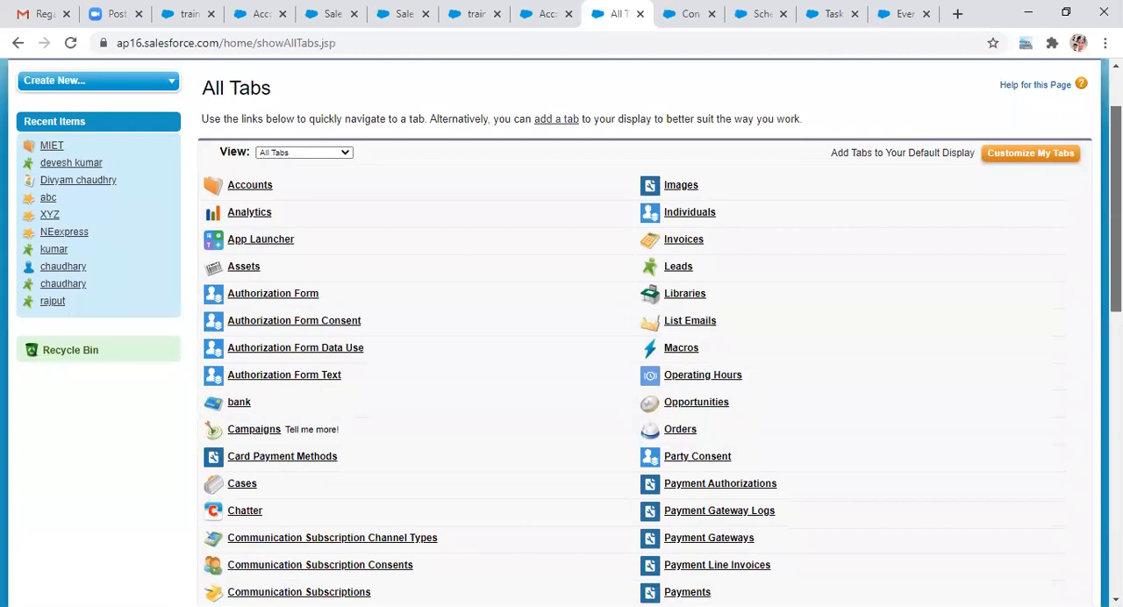
scroll(562, 331, "up", 2)
Step: Open the MIET account and search its page for "count" to check the Count Trains value
left_click(263, 101)
left_click(213, 314)
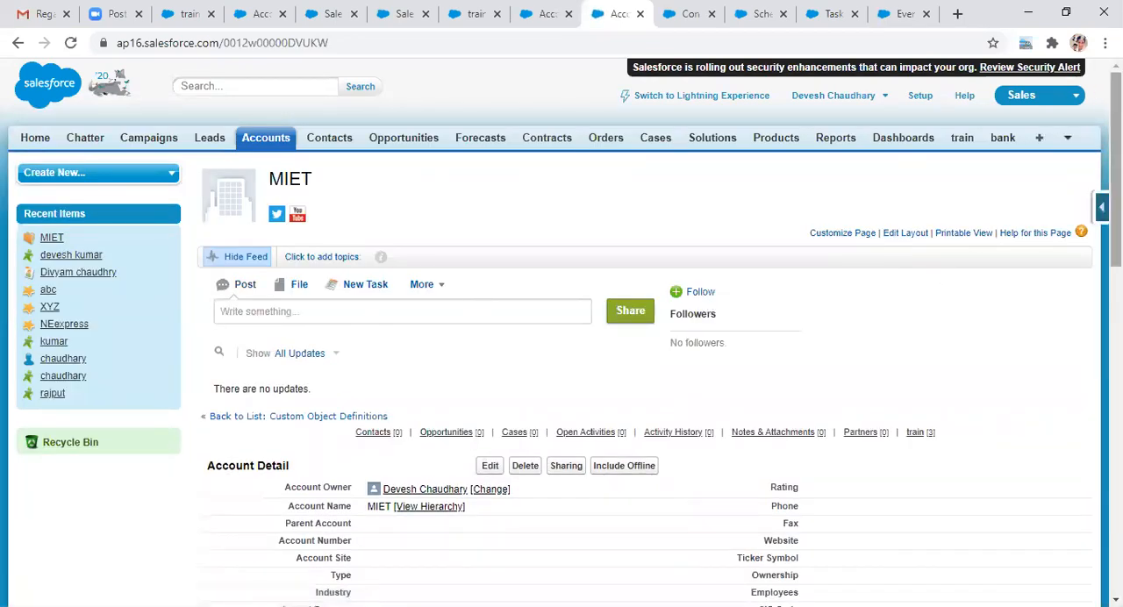
key("ctrl+f")
type("c")
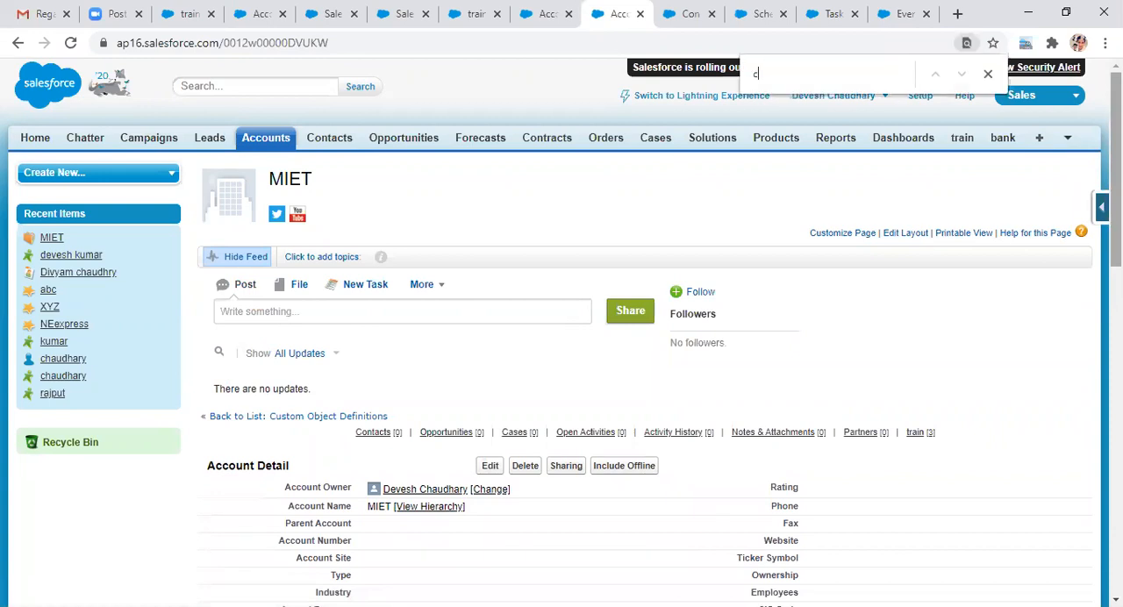
type("ount")
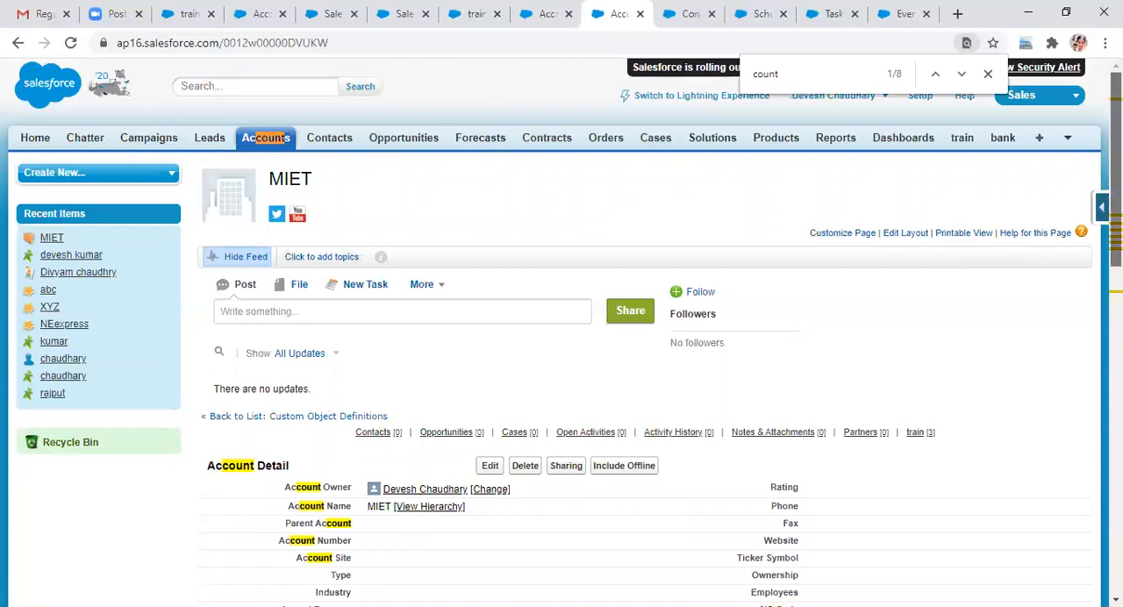
scroll(562, 333, "down", 3)
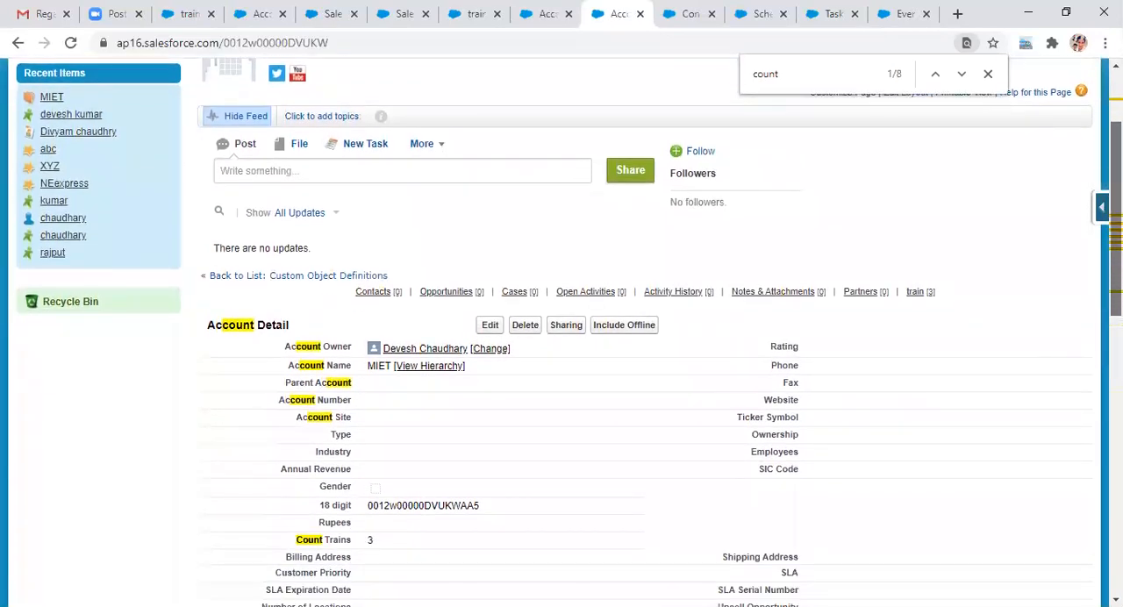
scroll(382, 454, "down", 2)
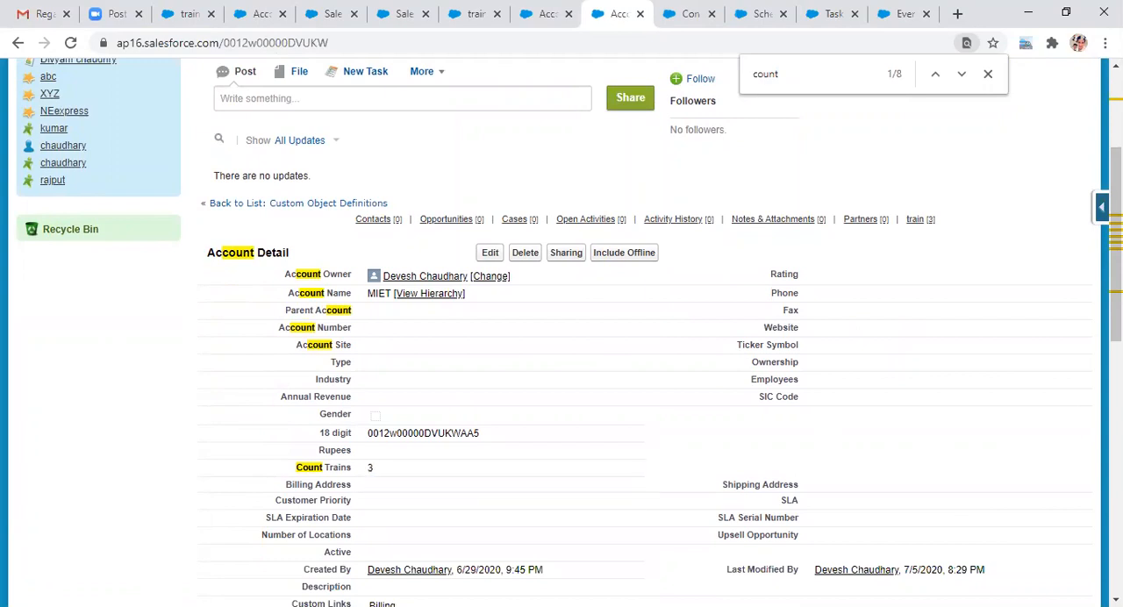
Step: Delete the abc train record from the MIET account's train list and check the account's Count Trains value
left_click_drag(1116, 272, 1116, 328)
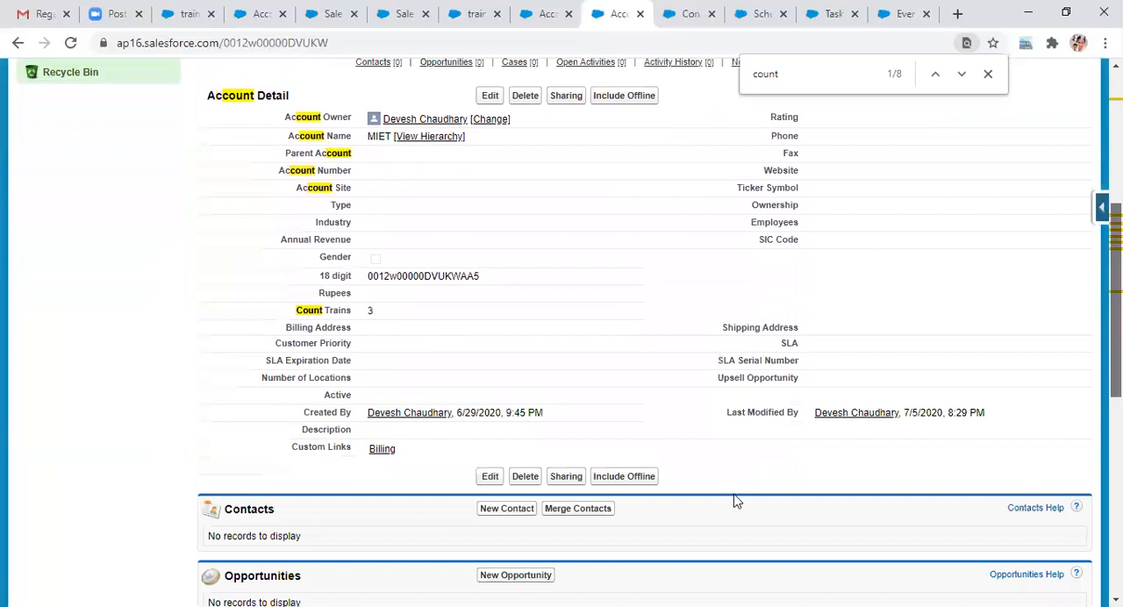
scroll(225, 521, "down", 1)
scroll(238, 511, "down", 5)
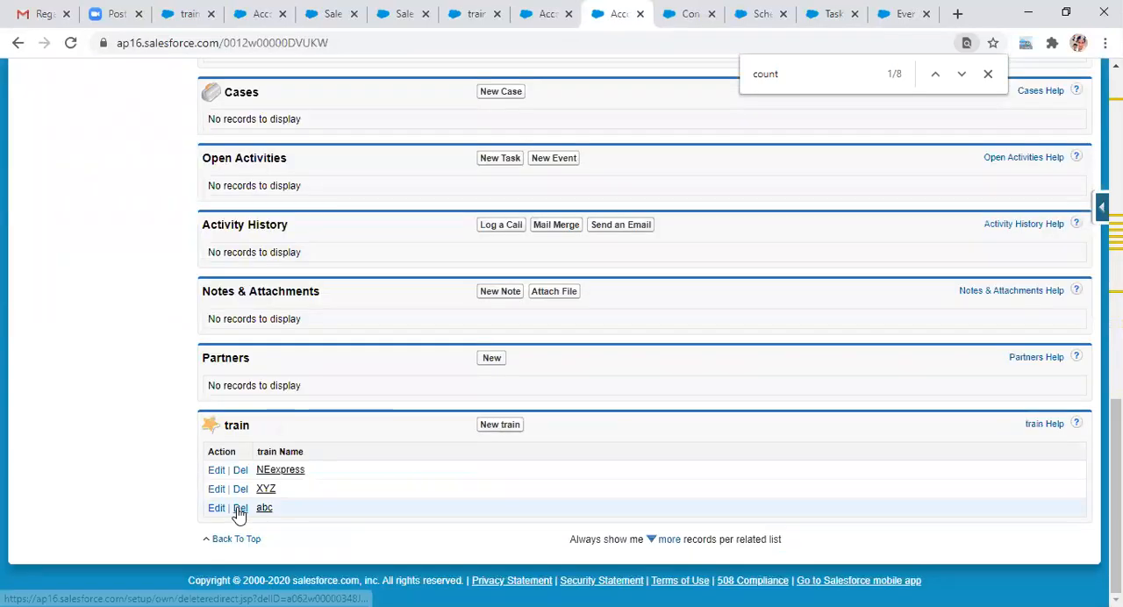
left_click(240, 509)
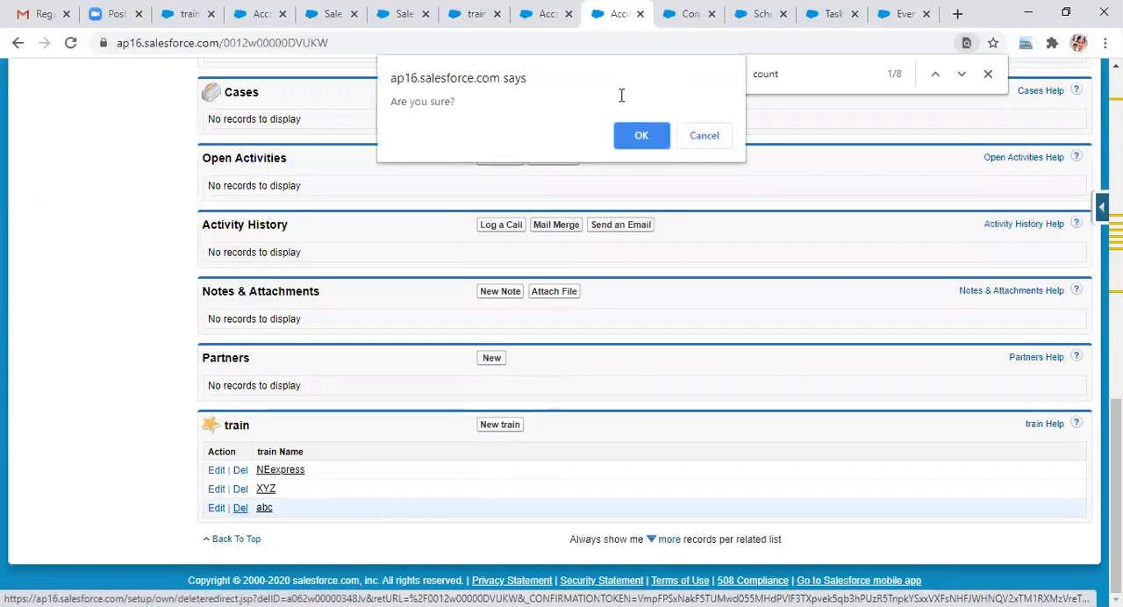
left_click(641, 135)
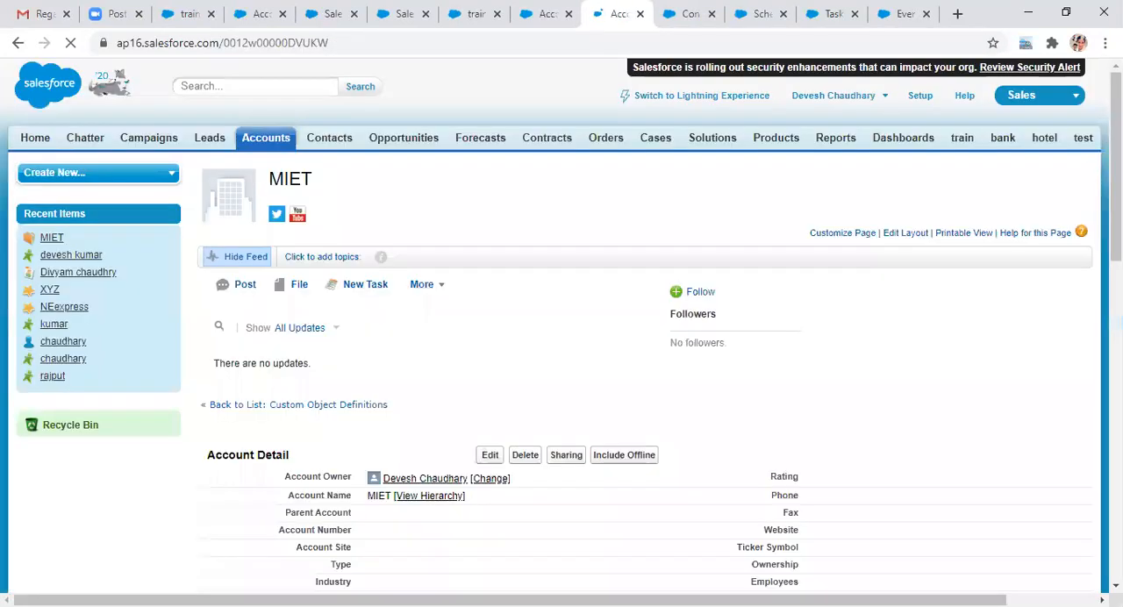
scroll(561, 333, "down", 1)
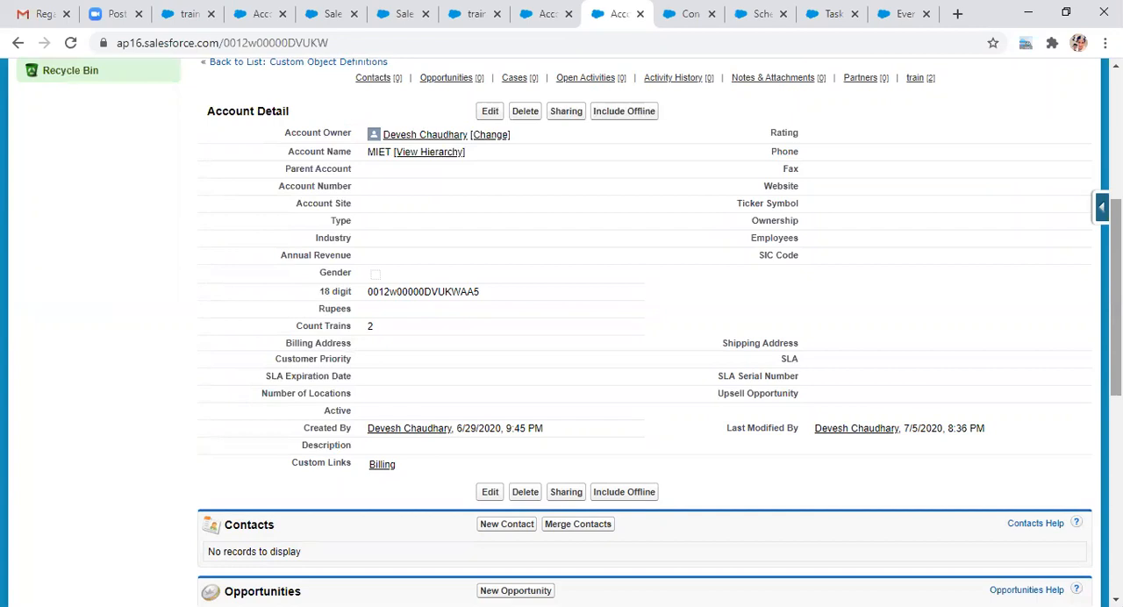
Step: Open the Account fields list from the MIET record and start a new custom field
left_click_drag(1116, 298, 1116, 170)
left_click(1102, 209)
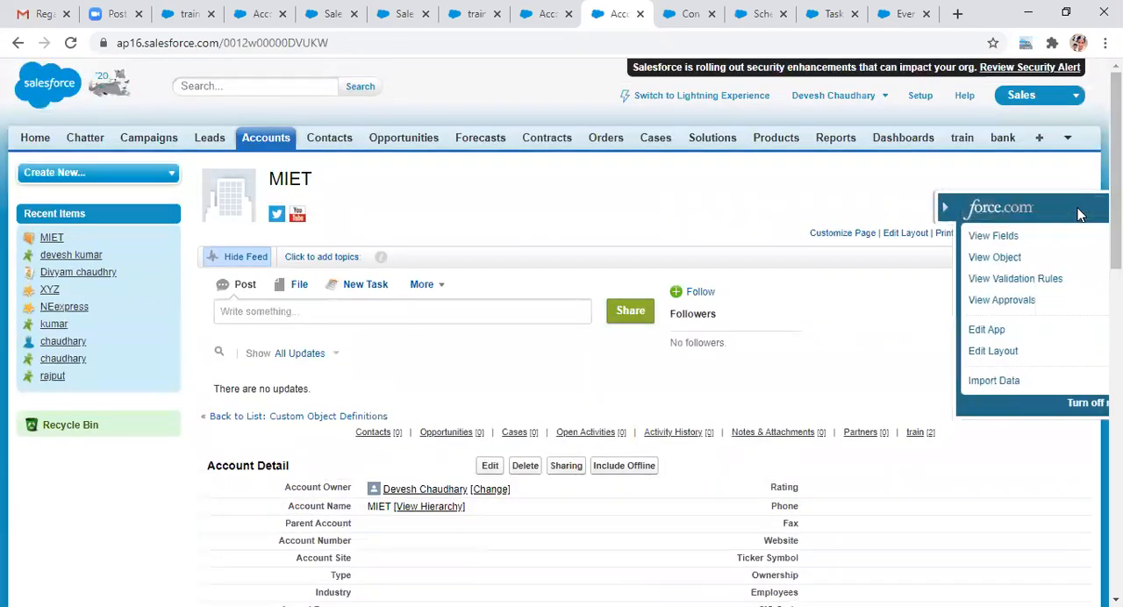
left_click(976, 239)
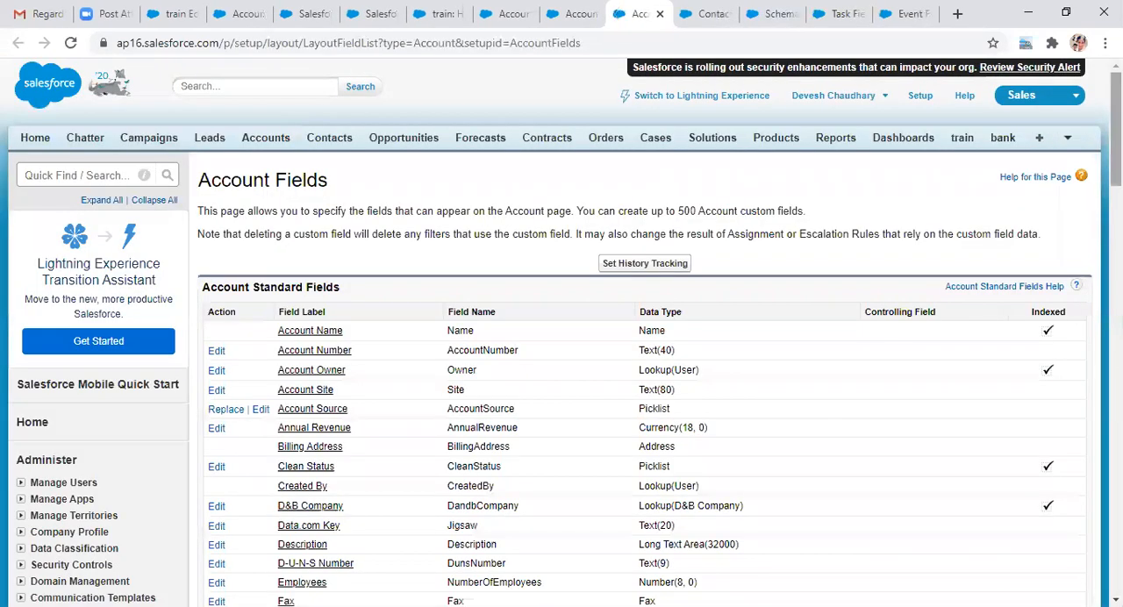
left_click_drag(1116, 140, 1116, 150)
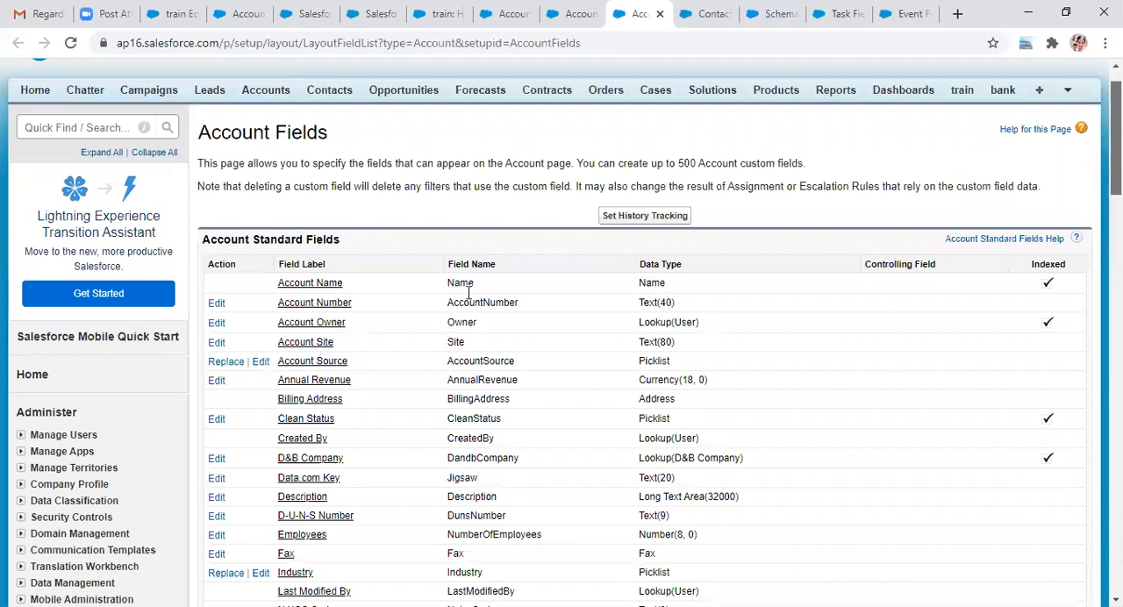
scroll(499, 349, "down", 1)
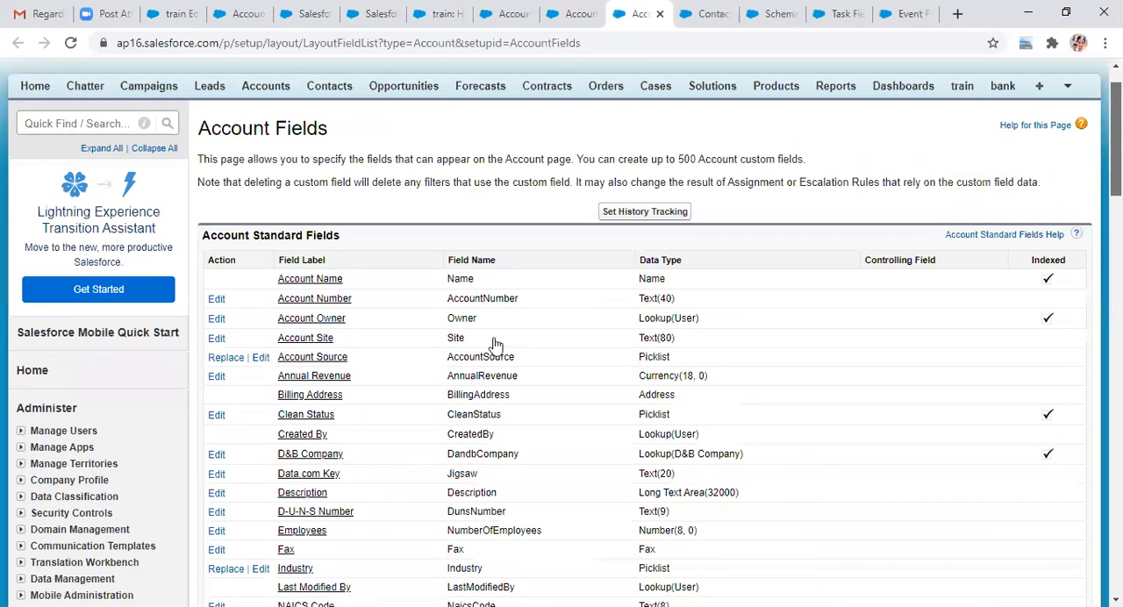
scroll(496, 344, "down", 10)
left_click(494, 346)
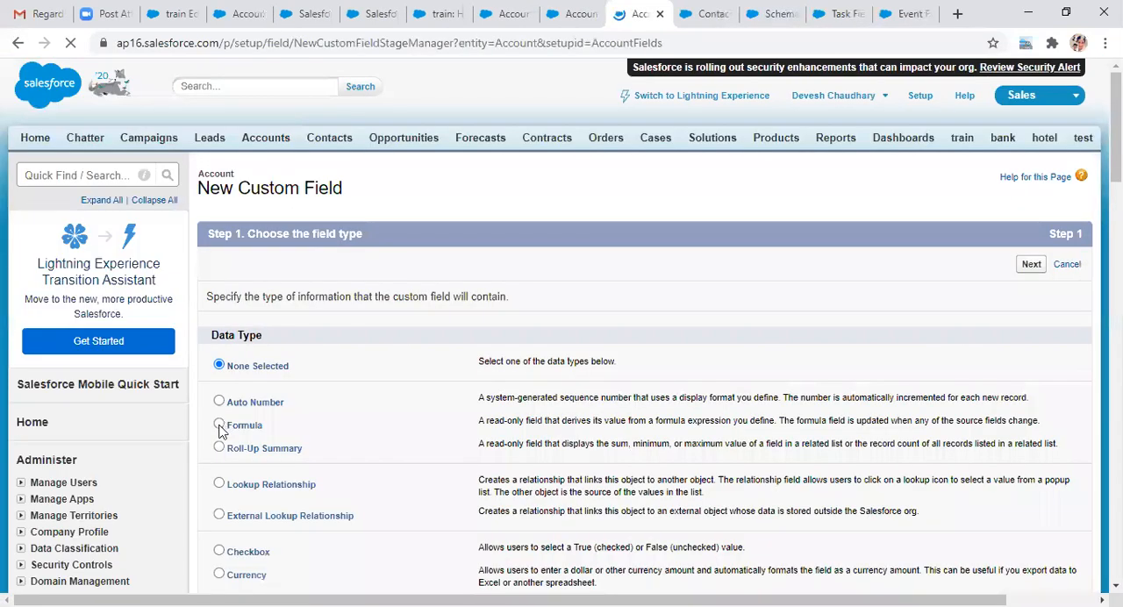
Step: Choose Roll-Up Summary as the new Account field's data type and continue to the field details
left_click(219, 450)
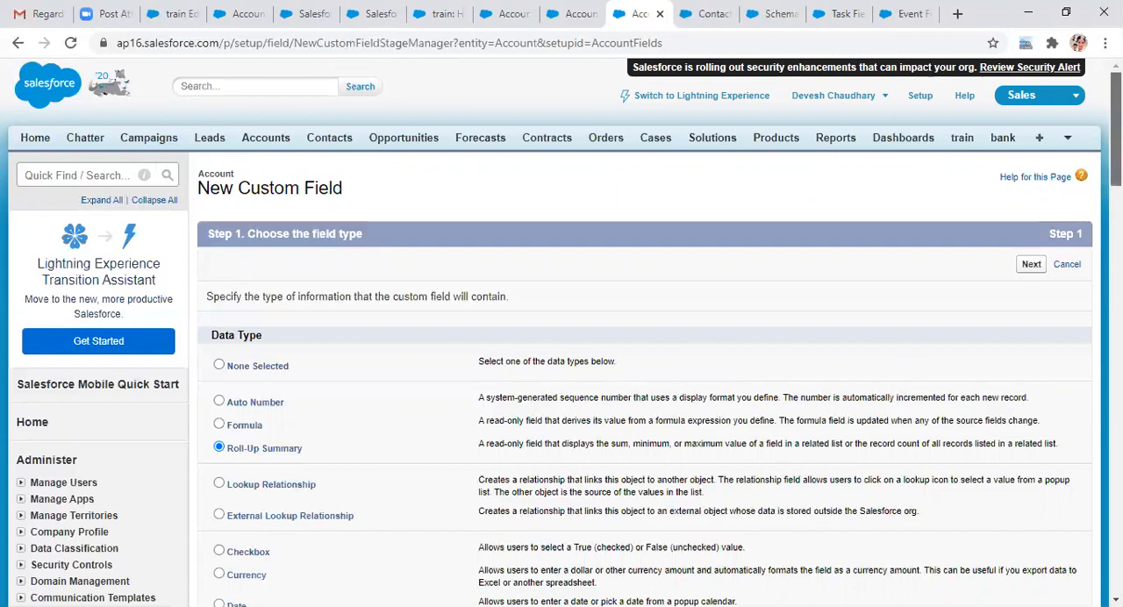
scroll(1116, 132, "down", 3)
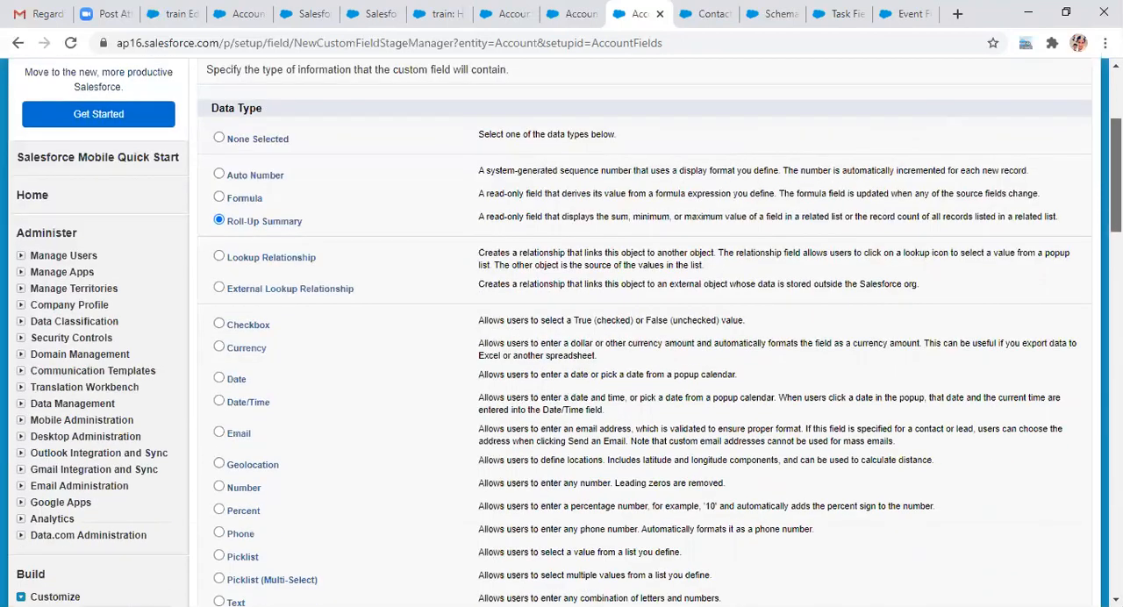
scroll(645, 333, "down", 5)
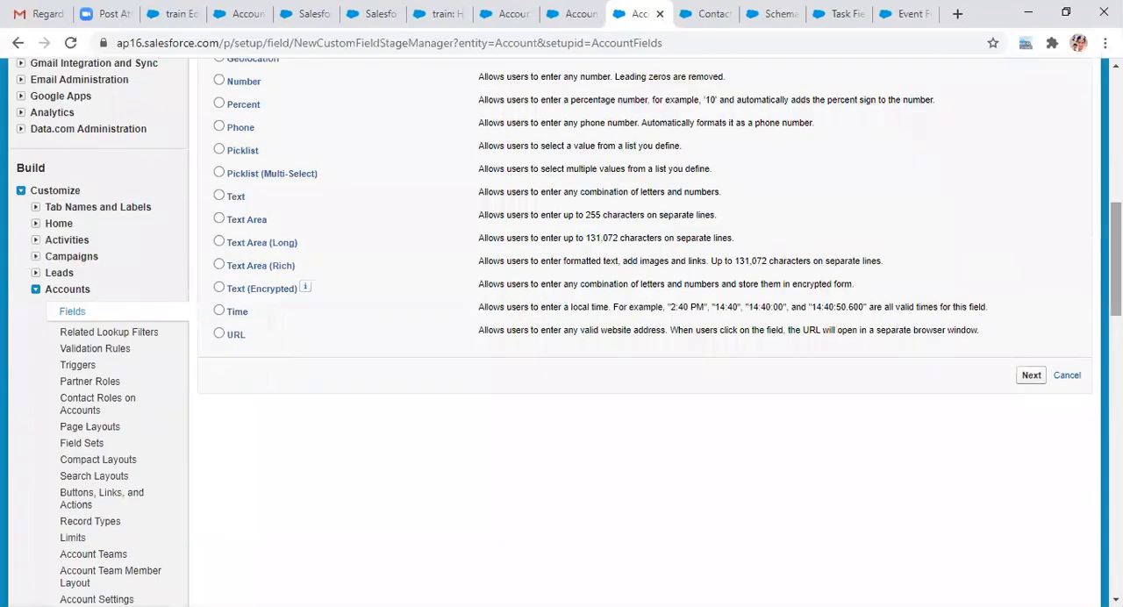
scroll(645, 334, "up", 5)
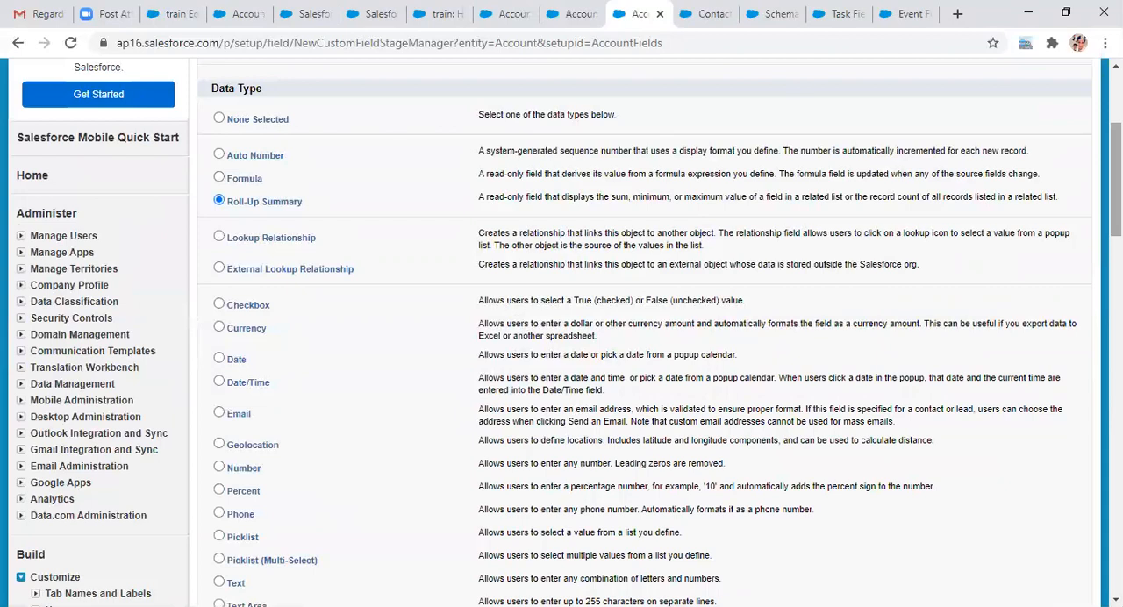
scroll(1054, 345, "down", 5)
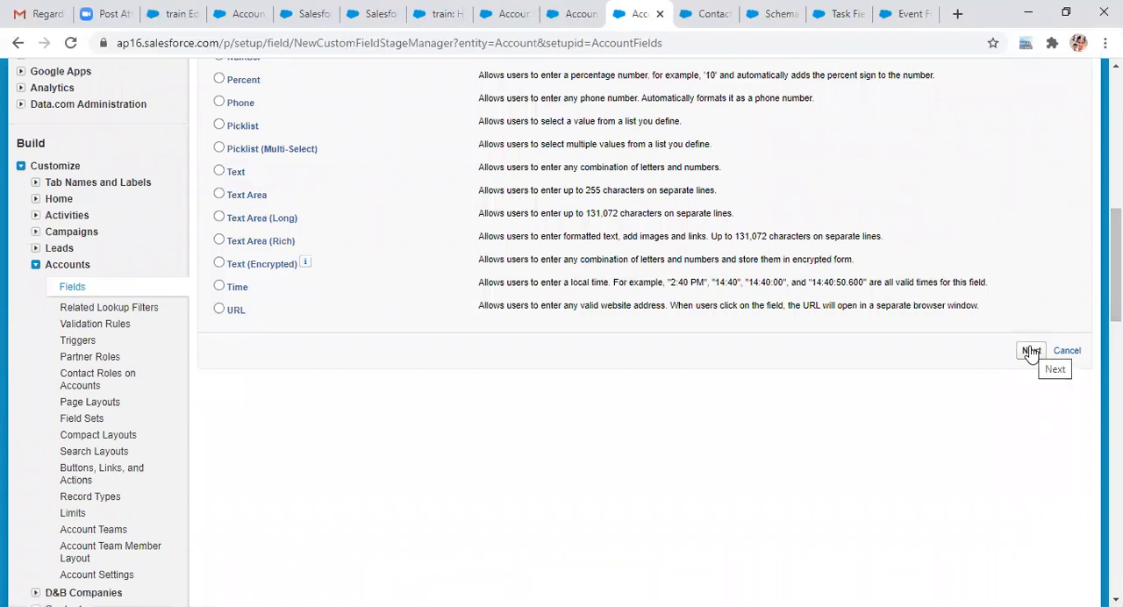
left_click(1031, 350)
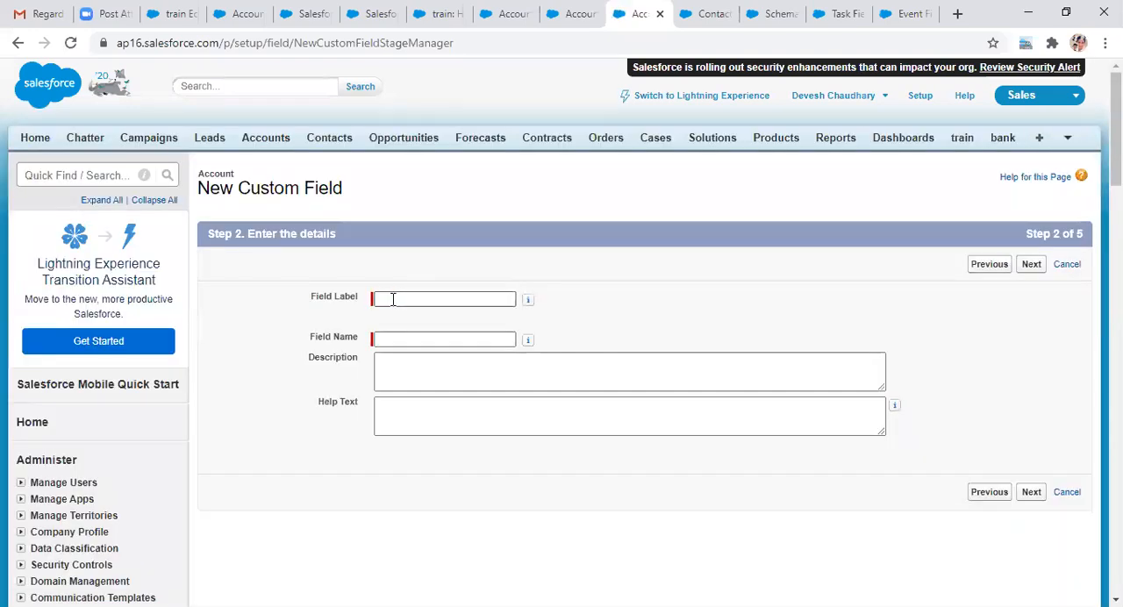
Step: Label the roll-up field Minimum, with Minimum as its field name, and continue to the summary calculation
left_click(393, 299)
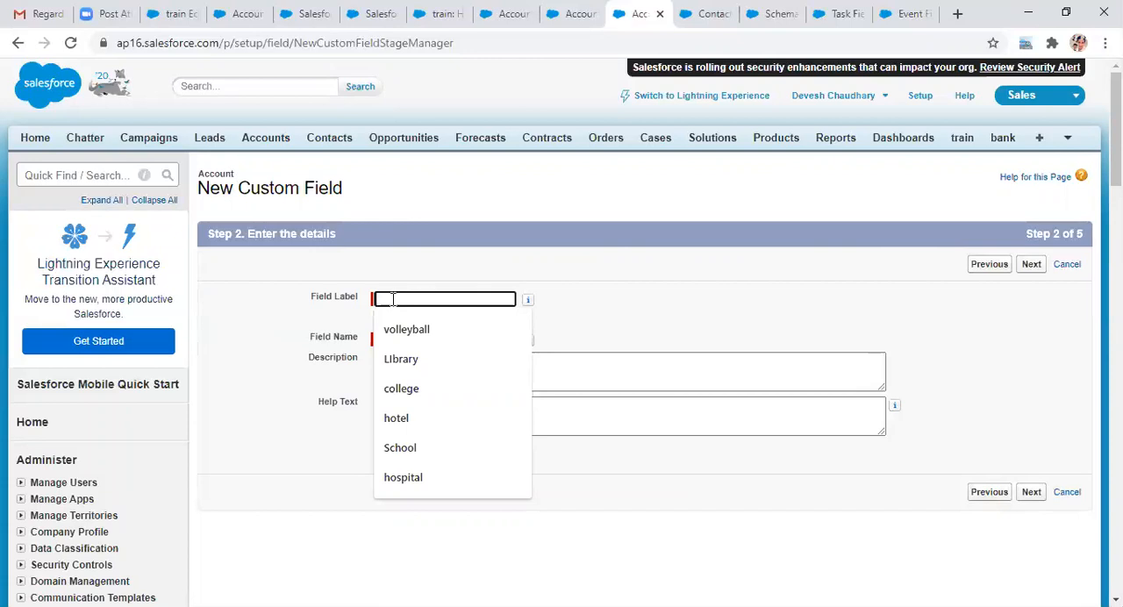
type("Mi")
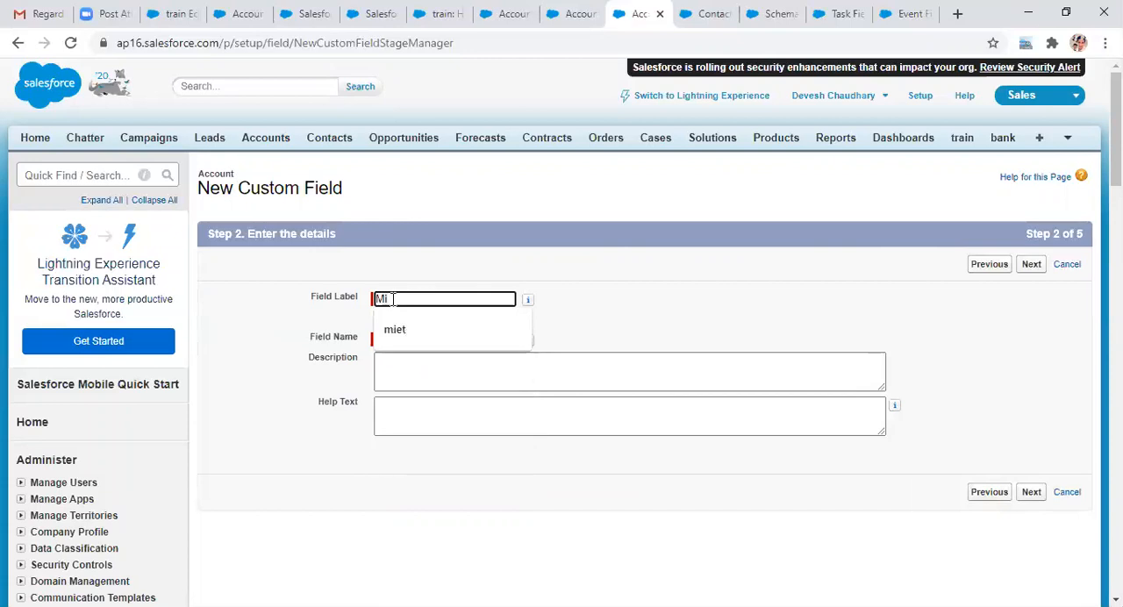
type("nimum")
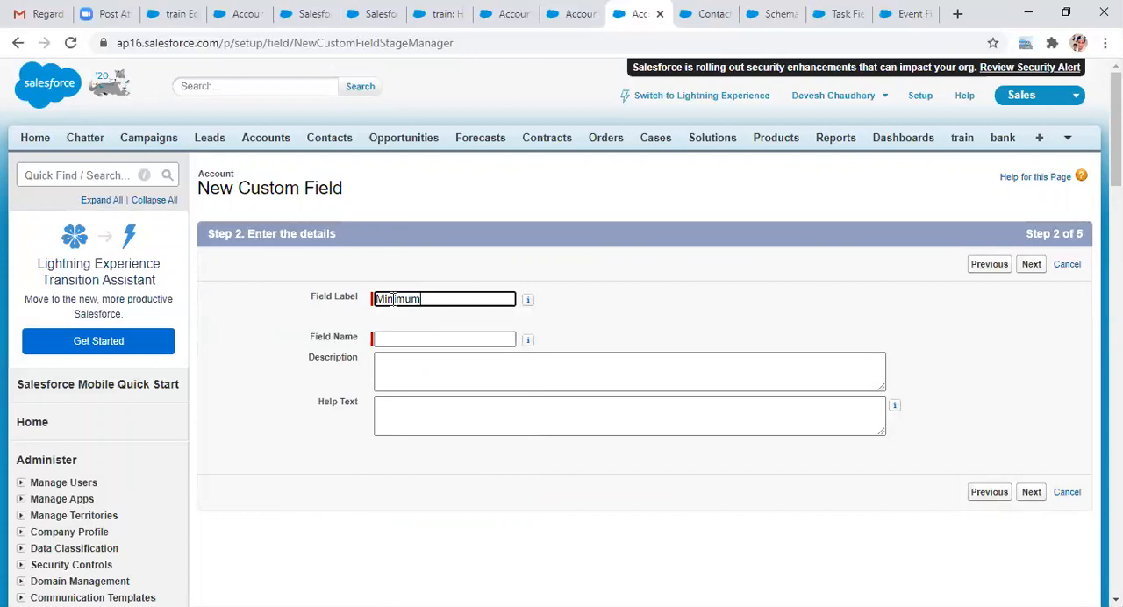
left_click(395, 339)
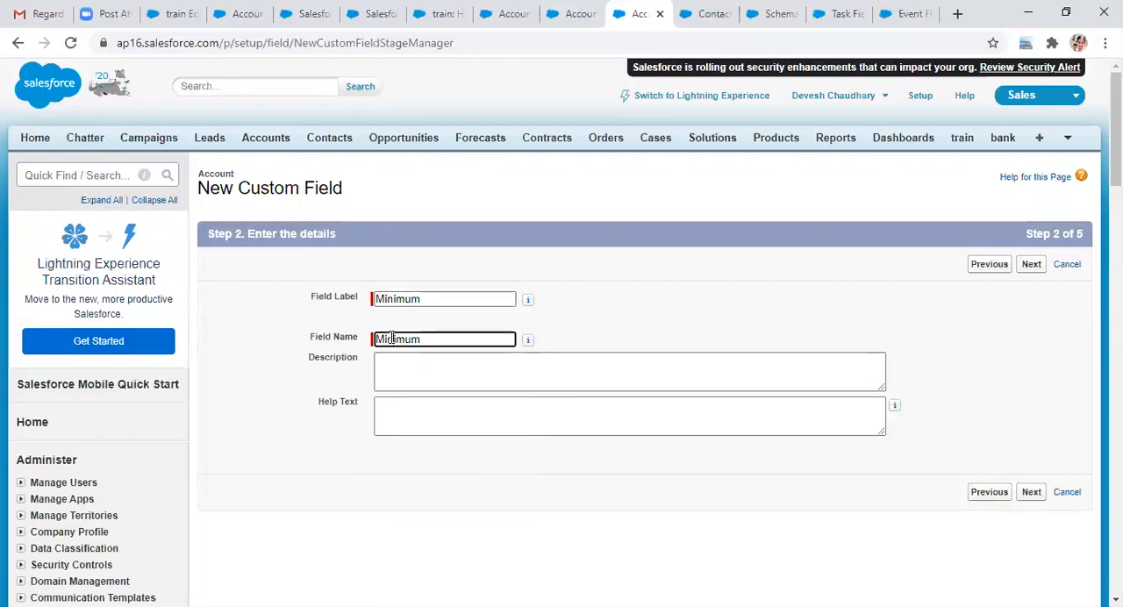
left_click(1036, 496)
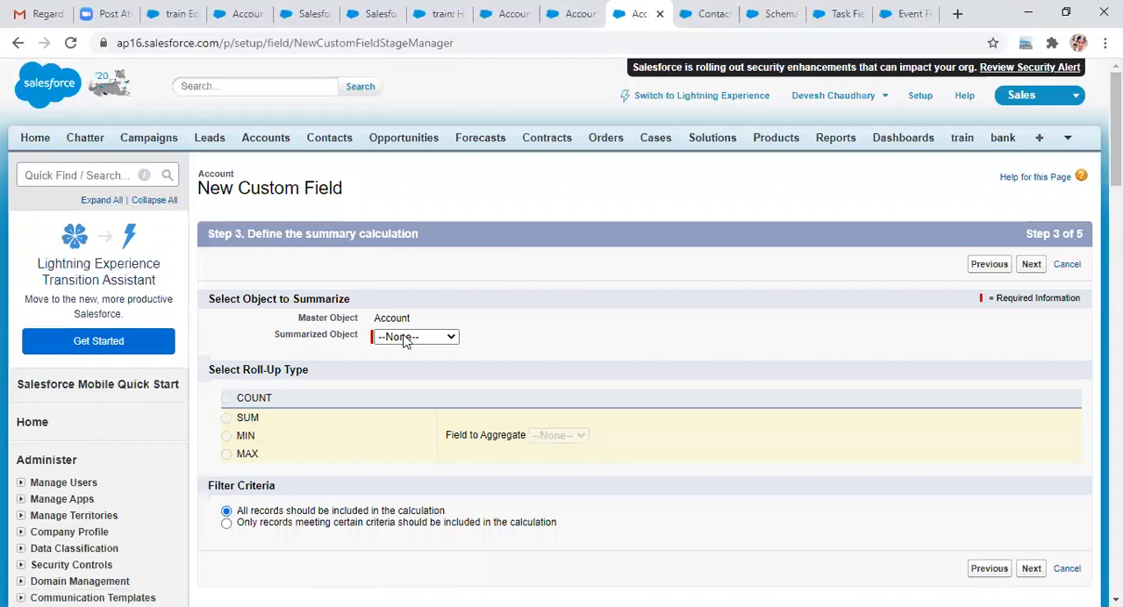
Step: Summarize the train object with the MIN roll-up type and examine which fields can be aggregated
left_click(405, 342)
left_click(420, 386)
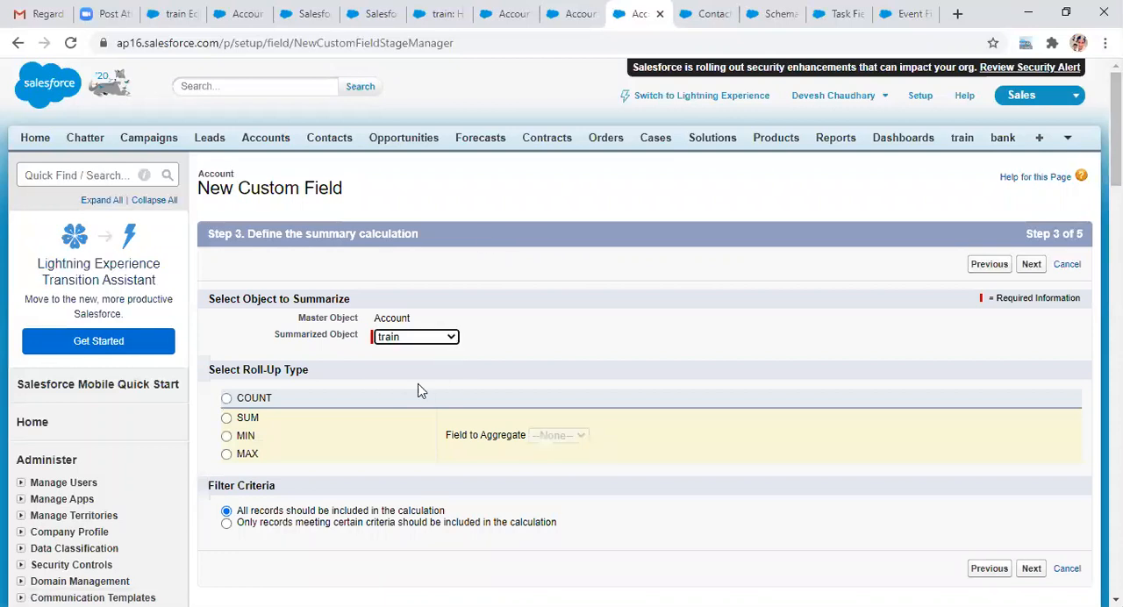
left_click(227, 436)
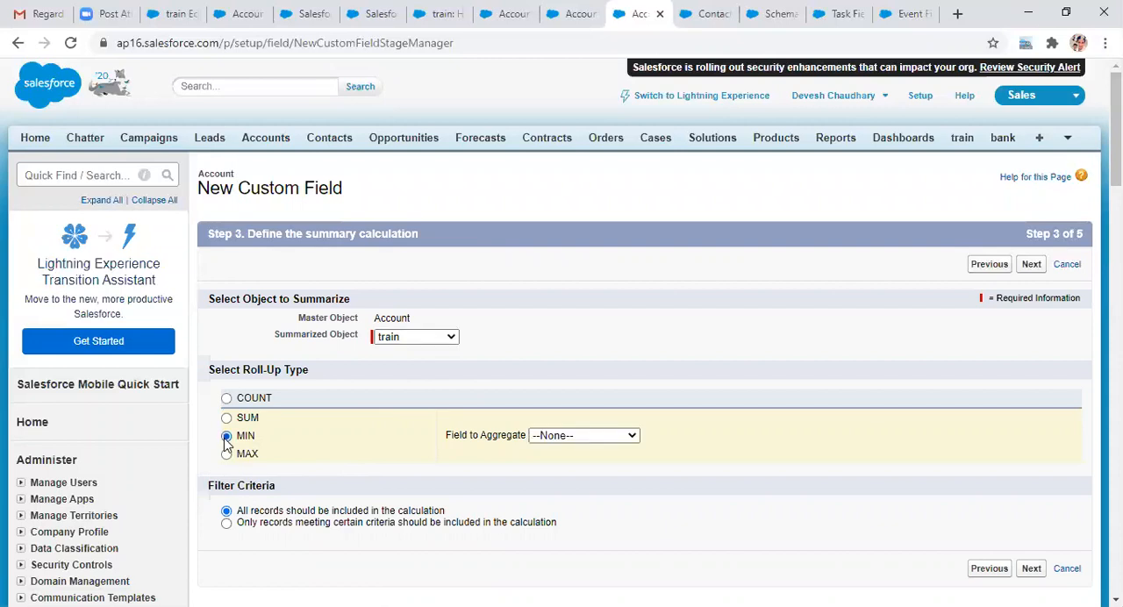
left_click(632, 439)
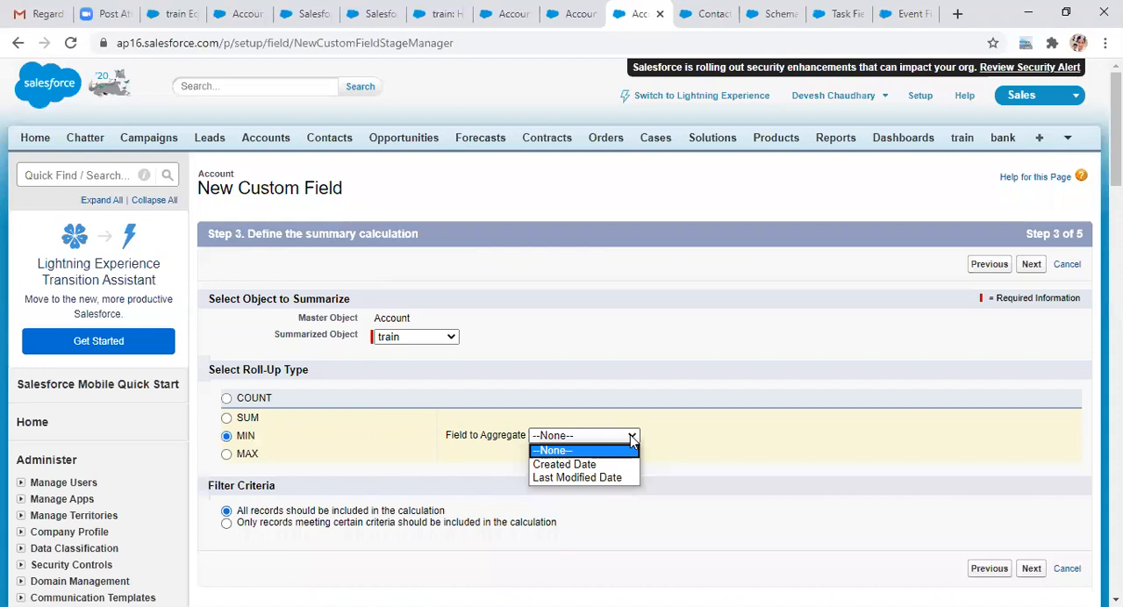
left_click(337, 365)
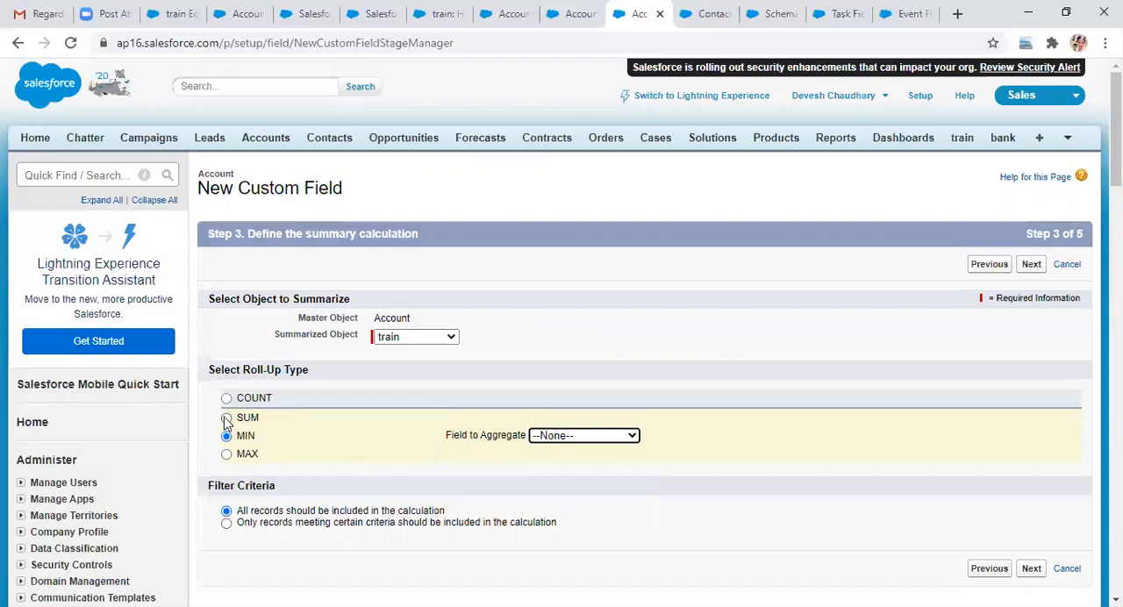
Step: Switch the roll-up type to SUM over all records and try to continue without a field to aggregate
left_click(226, 418)
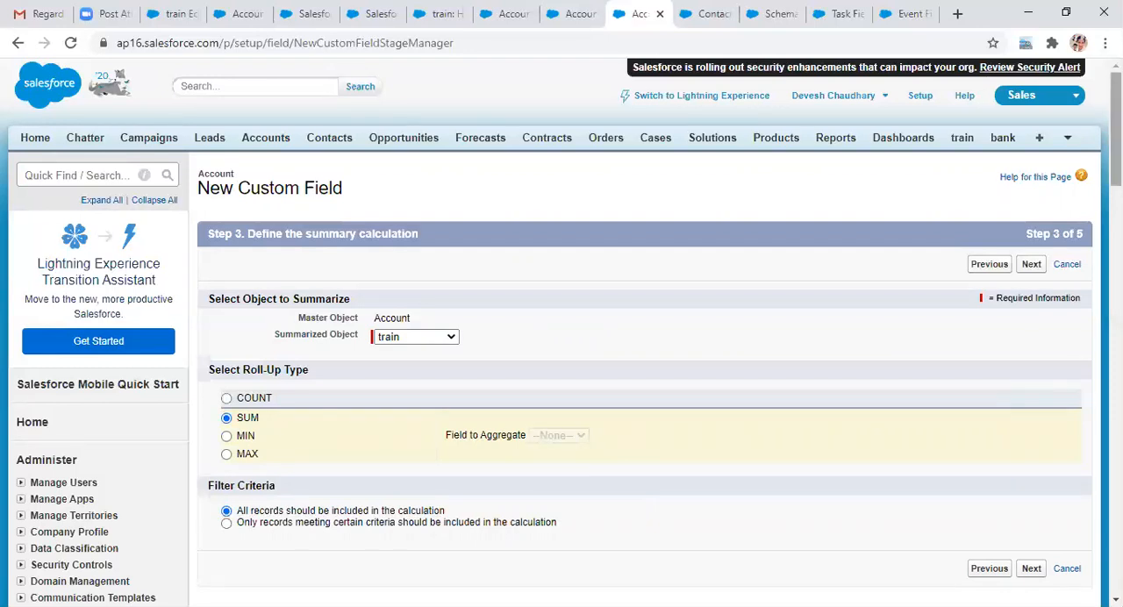
scroll(644, 351, "down", 1)
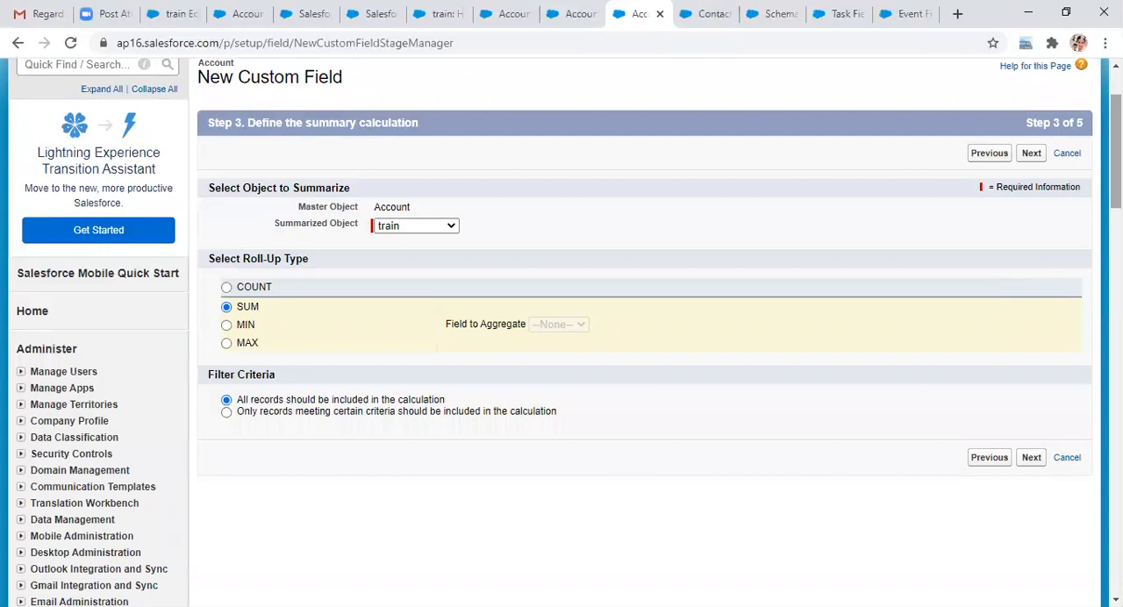
left_click(1028, 462)
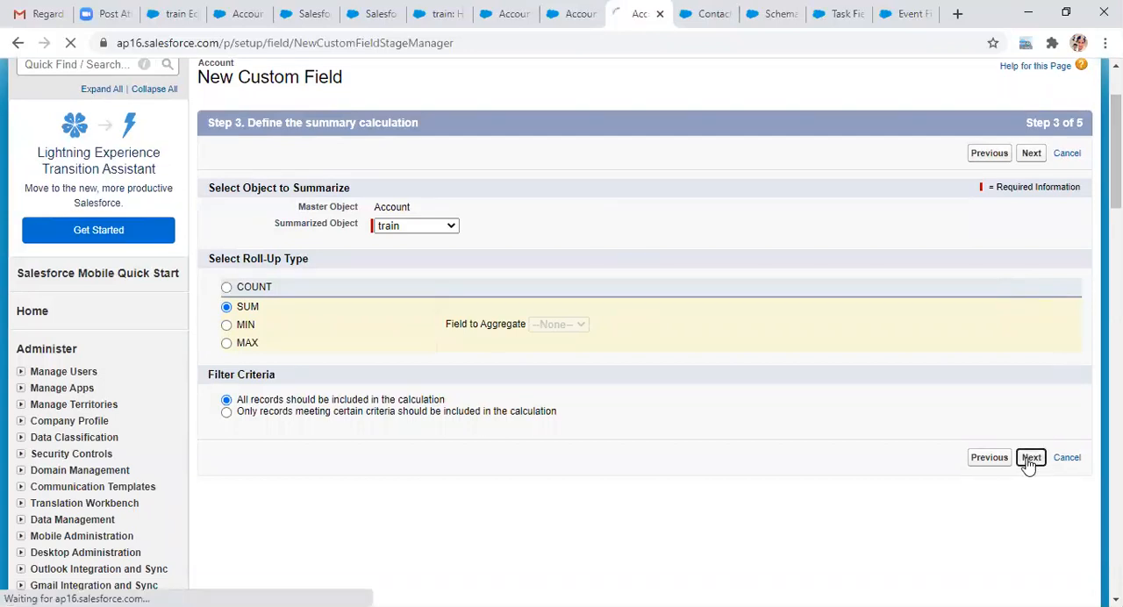